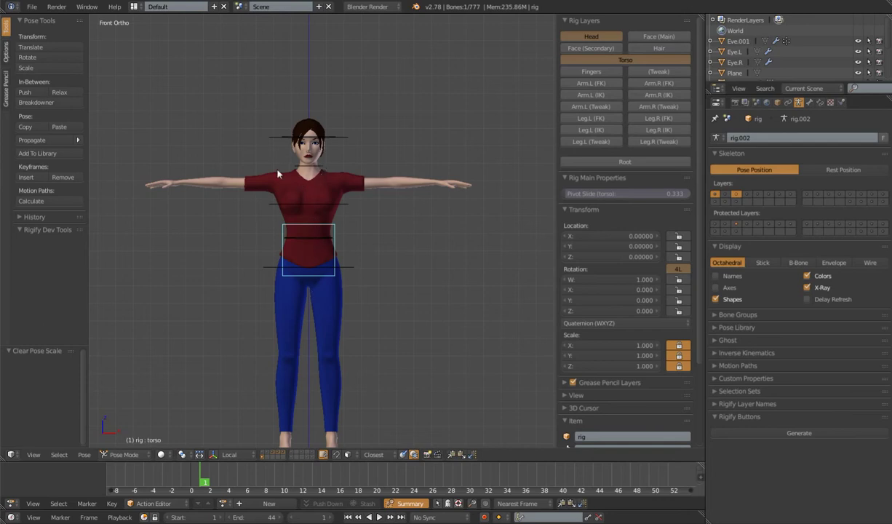
Step: Show the layer holding the metarig, make the metarig the active armature in Pose Mode, and reveal all its hidden bones
right_click(358, 275)
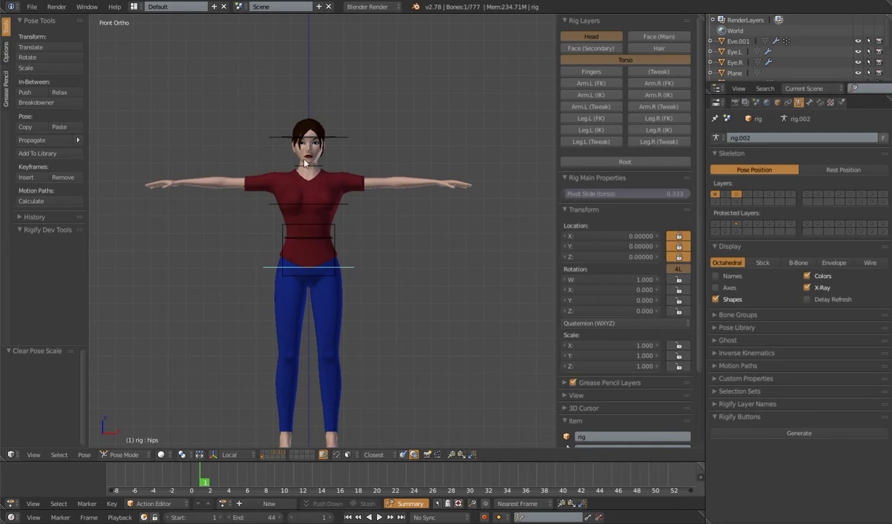
shift+click(307, 459)
shift+right_click(287, 364)
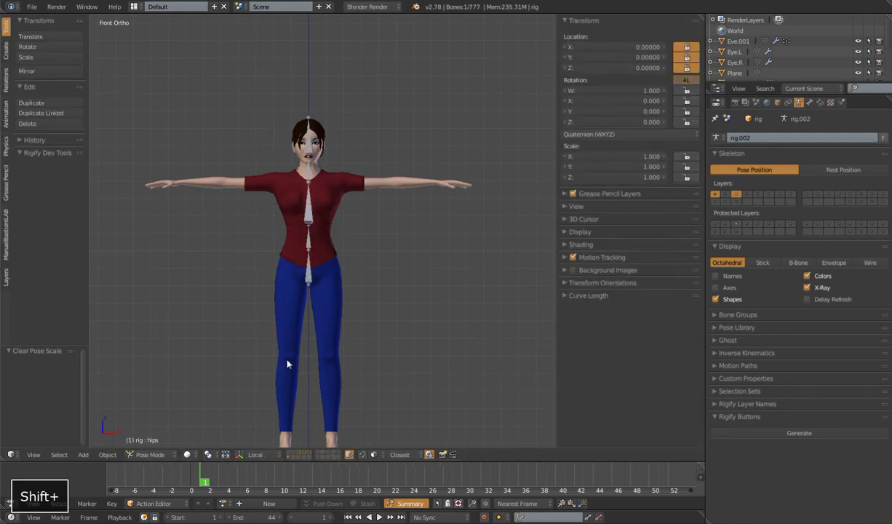
shift+right_click(310, 275)
key(alt+h)
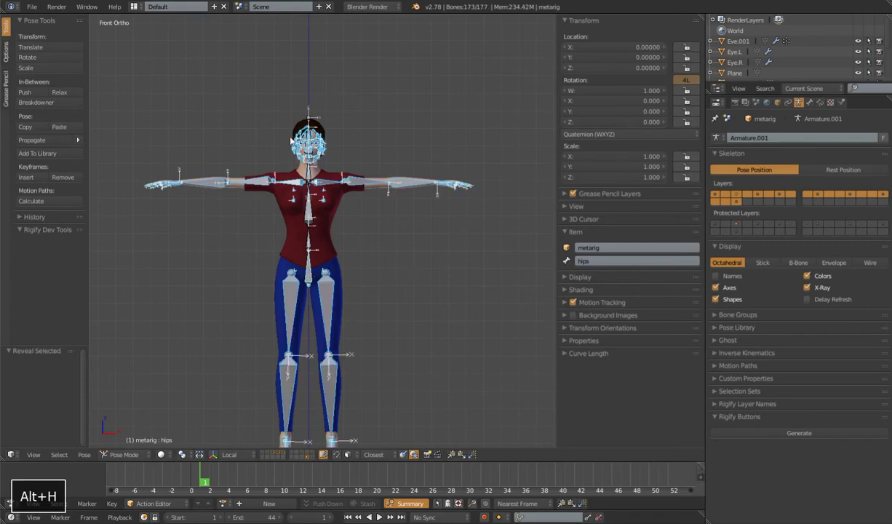
Step: Hide every metarig bone except the hips, spine, chest, neck and head bones
middle_drag(361, 260, 355, 131)
middle_drag(318, 156, 300, 198)
scroll(338, 201, up, 4)
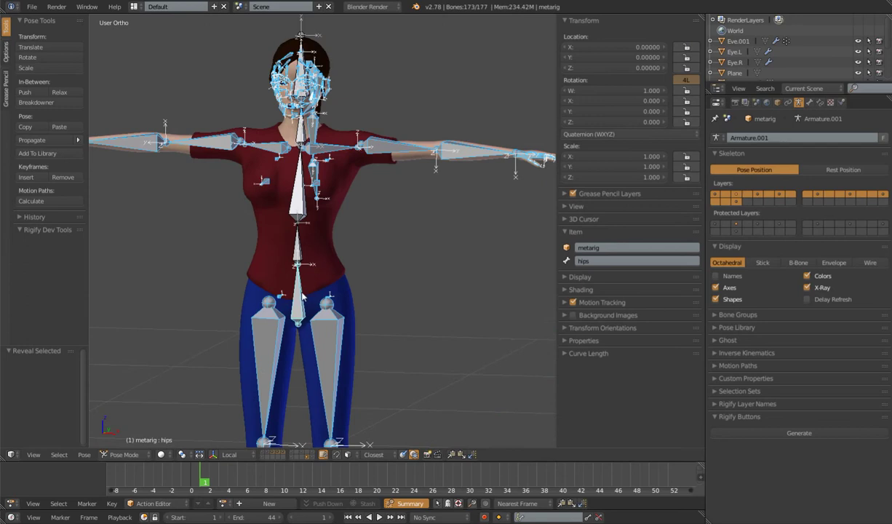
right_click(303, 294)
shift+right_click(292, 247)
shift+right_click(293, 188)
shift+middle_drag(293, 188, 302, 273)
shift+right_click(306, 202)
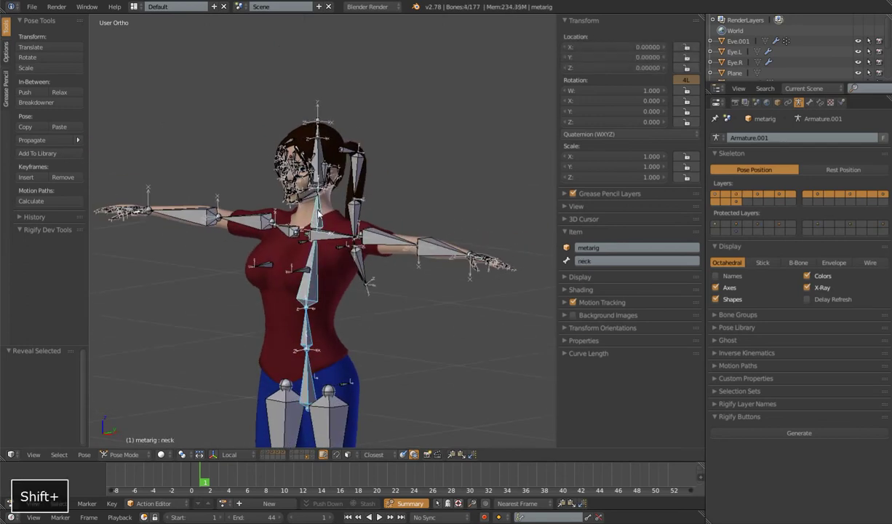
shift+right_click(323, 149)
scroll(322, 149, down, 4)
middle_drag(323, 160, 343, 255)
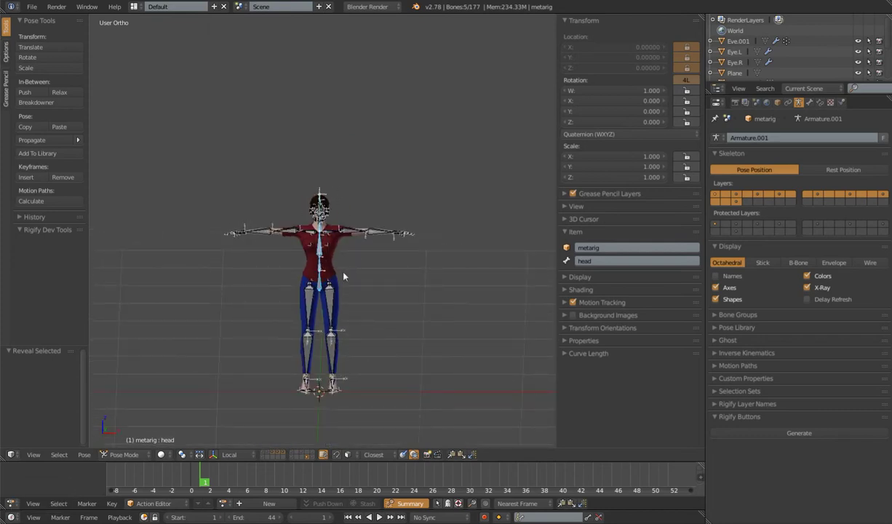
key(ctrl+i)
key(h)
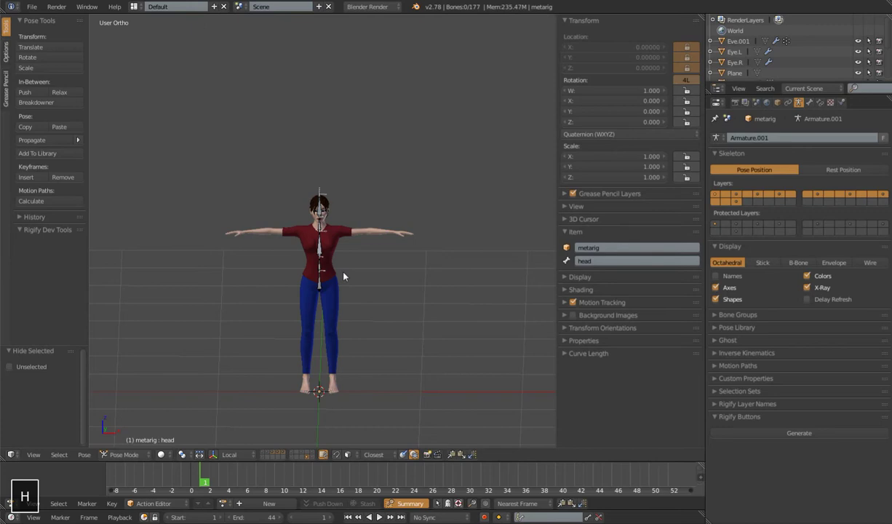
Step: Examine the metarig's torso chain bone by bone, covering the hips, spine and chest as well as the neck and head
scroll(343, 280, up, 4)
shift+middle_drag(359, 289, 306, 261)
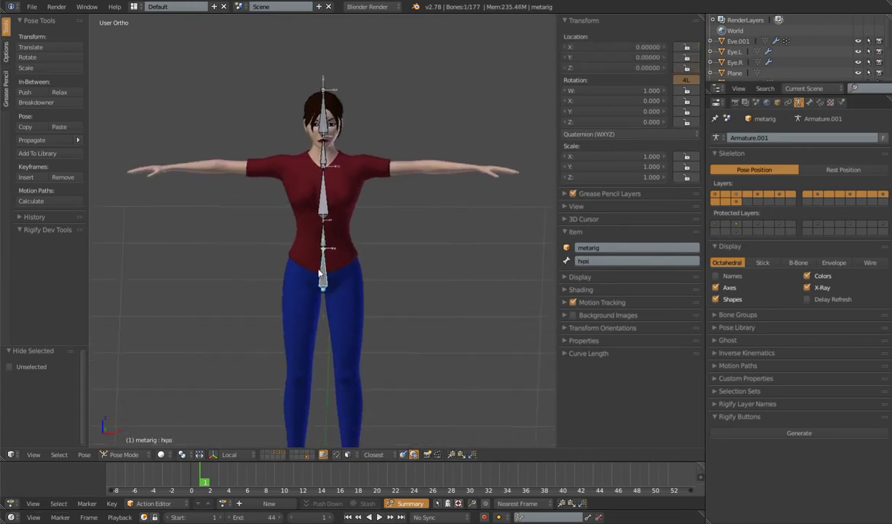
right_click(325, 229)
shift+right_click(329, 169)
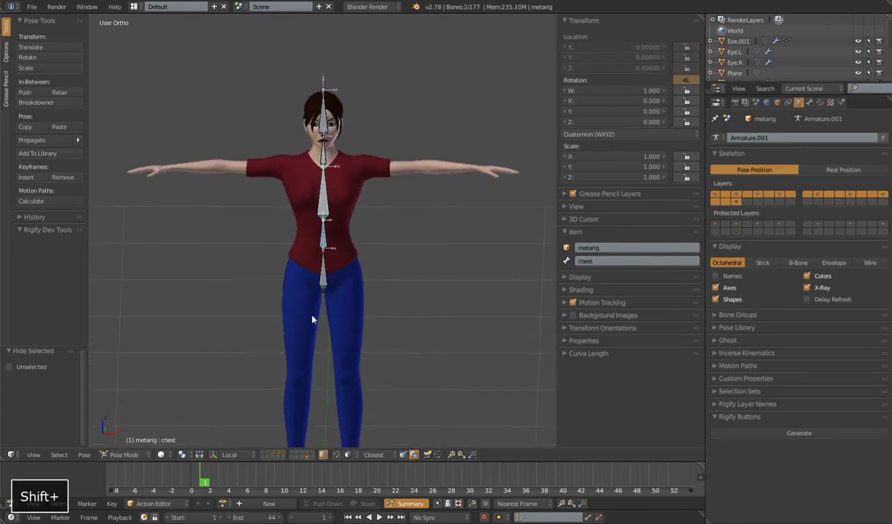
right_click(323, 109)
shift+right_click(318, 161)
shift+right_click(325, 106)
scroll(342, 250, down, 3)
scroll(352, 277, up, 3)
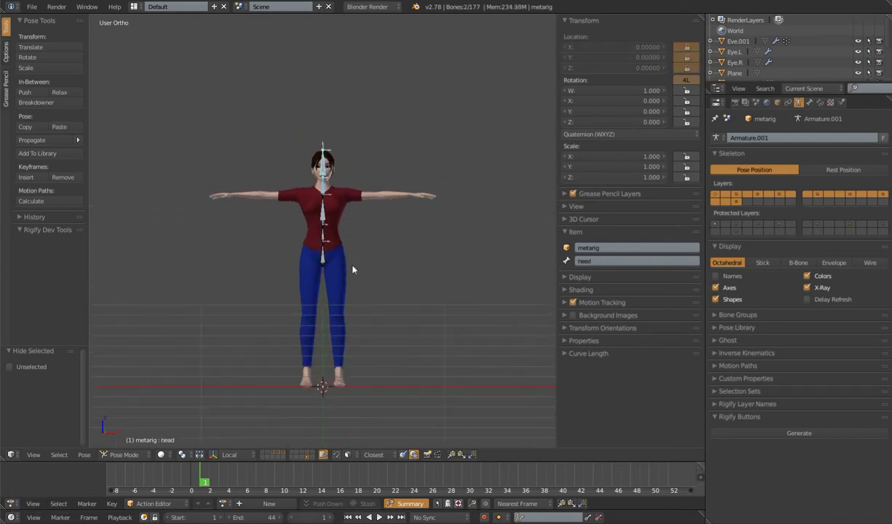
right_click(322, 269)
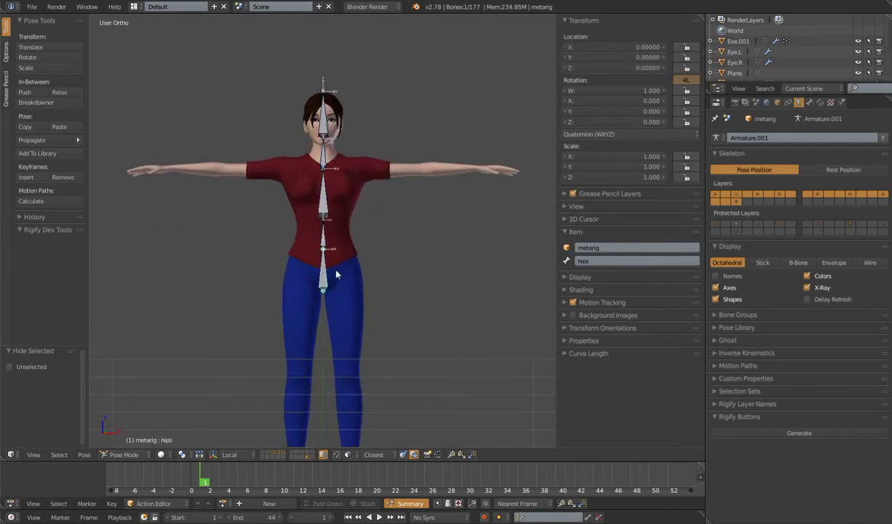
key(Tab)
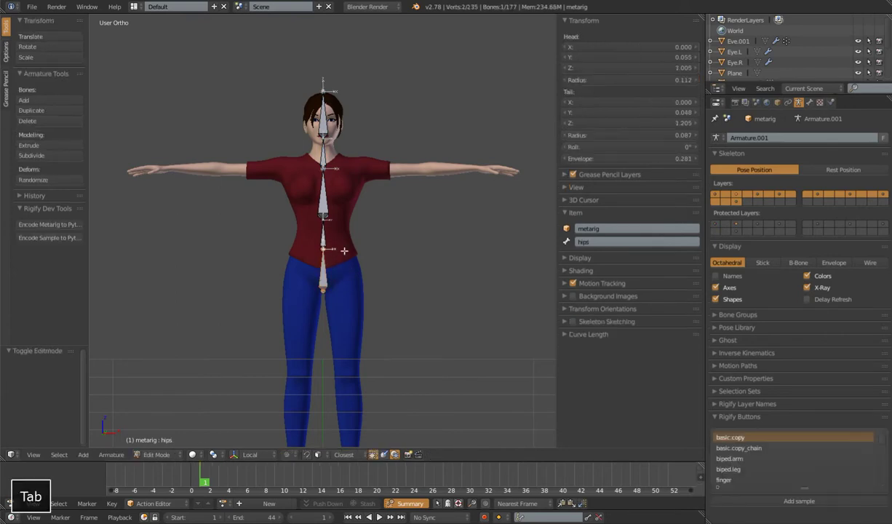
key(Tab)
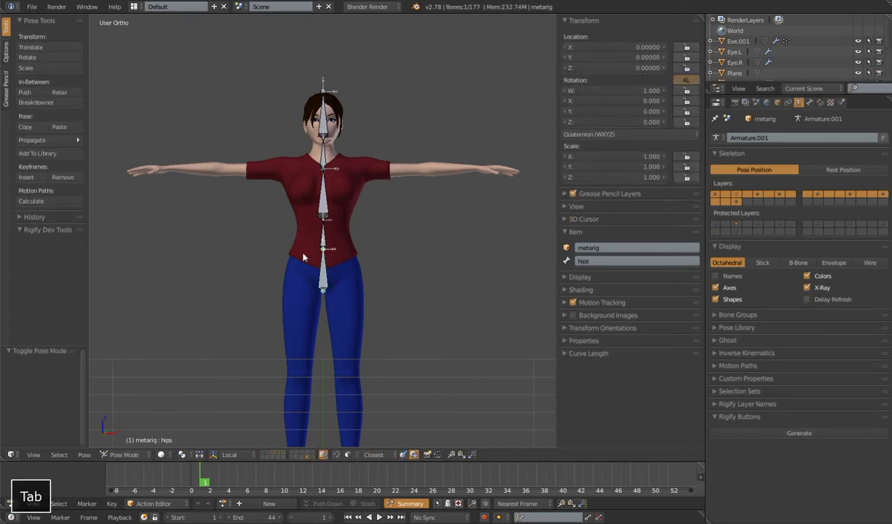
Step: Compare the Rigify type settings in the bone properties of the hips, spine and chest bones
click(811, 104)
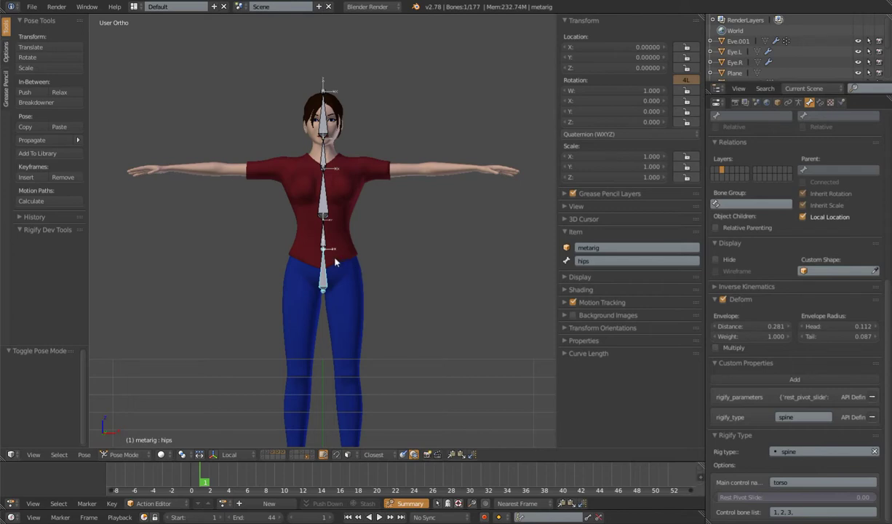
right_click(322, 198)
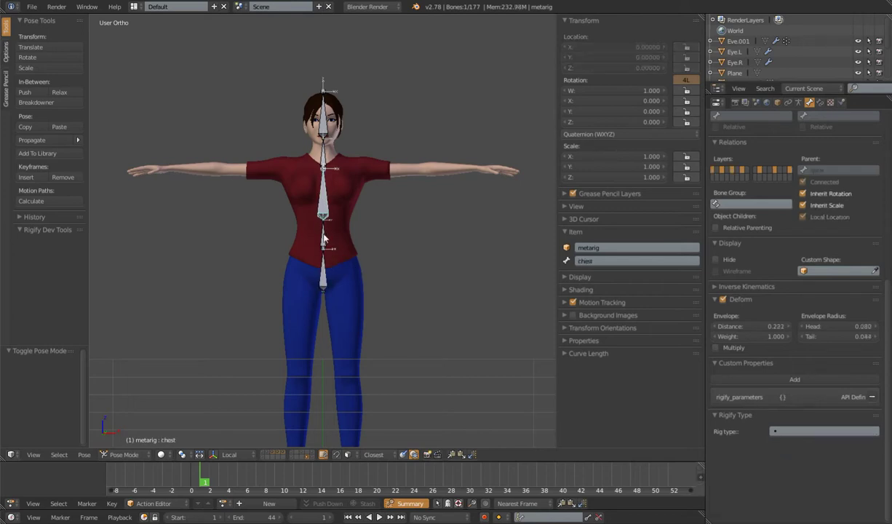
right_click(315, 264)
right_click(328, 251)
right_click(314, 262)
right_click(307, 225)
right_click(314, 263)
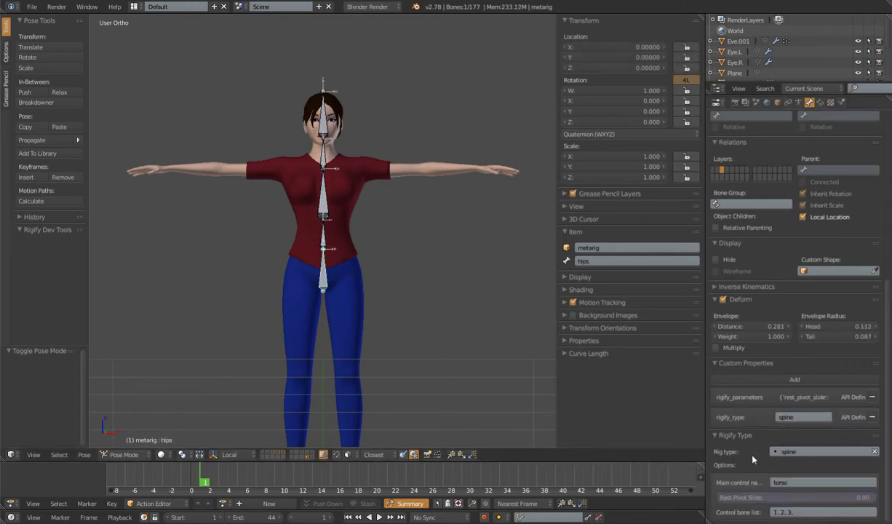
right_click(320, 232)
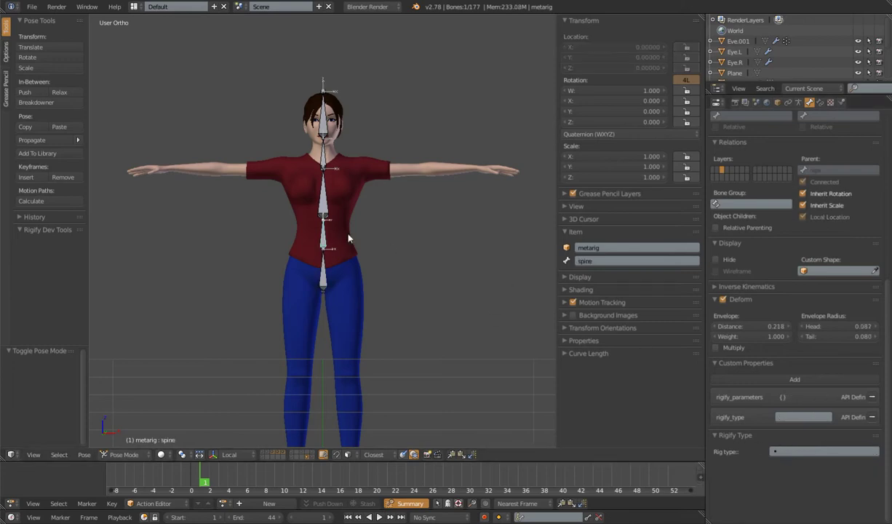
right_click(316, 186)
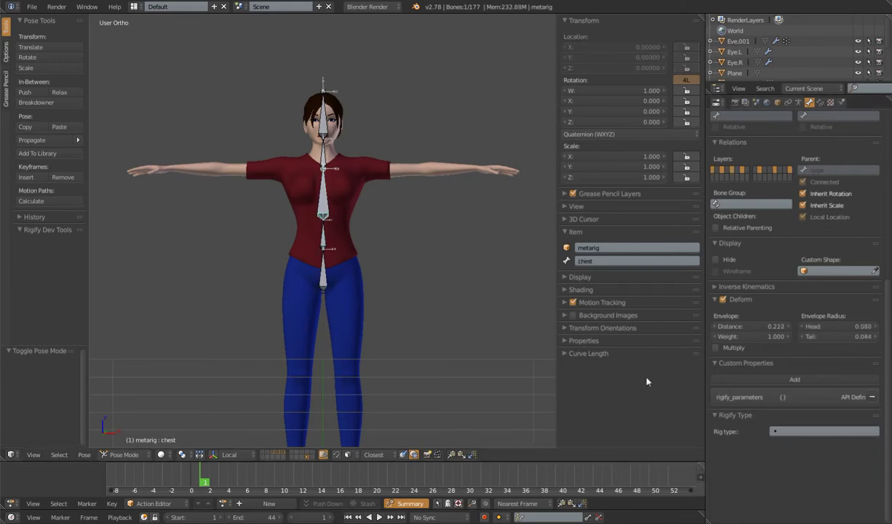
right_click(325, 282)
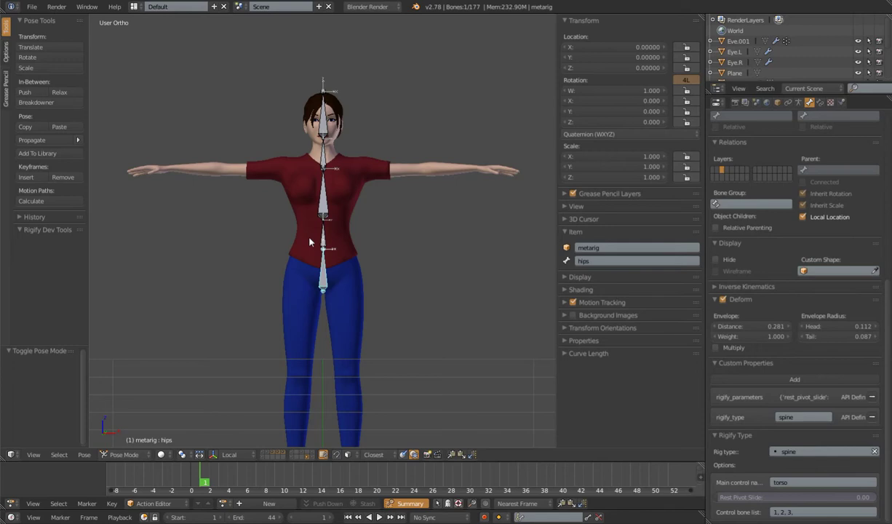
Step: Examine the hips, spine and chest bones together in front view with the metarig in Edit Mode
key(KP_1)
scroll(369, 277, up, 2)
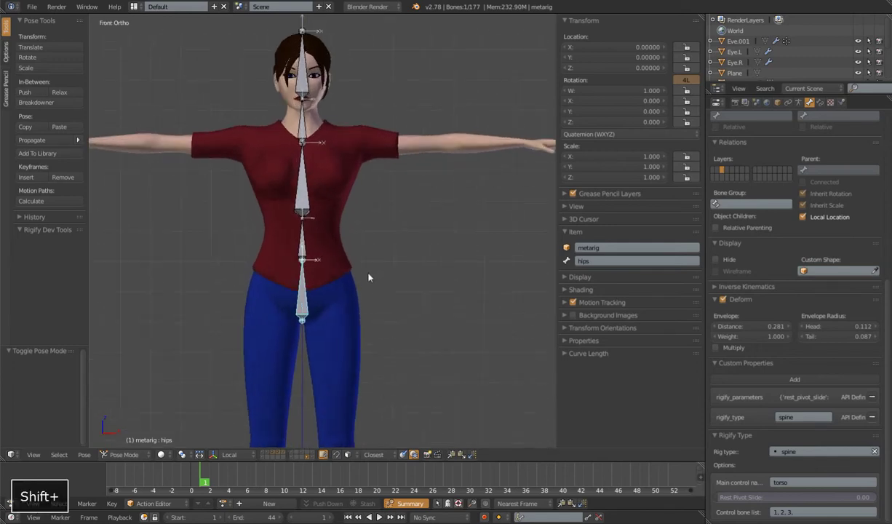
key(Tab)
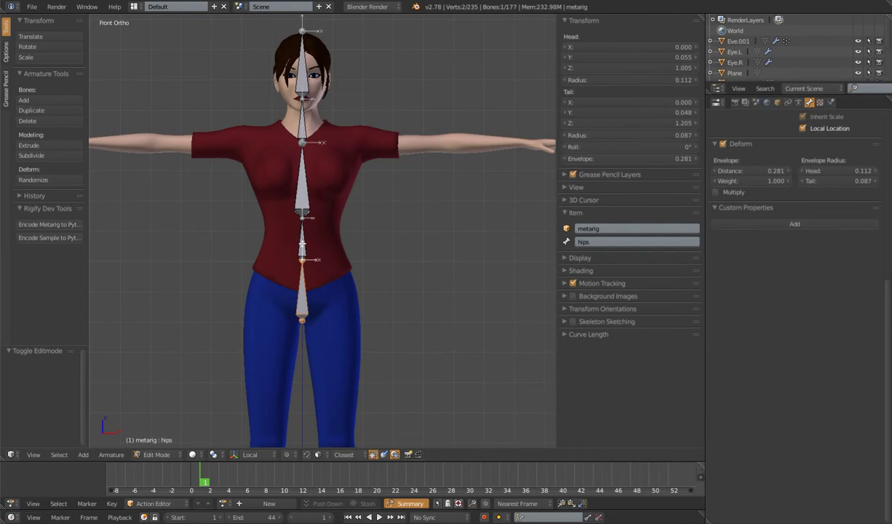
shift+right_click(306, 201)
shift+right_click(301, 191)
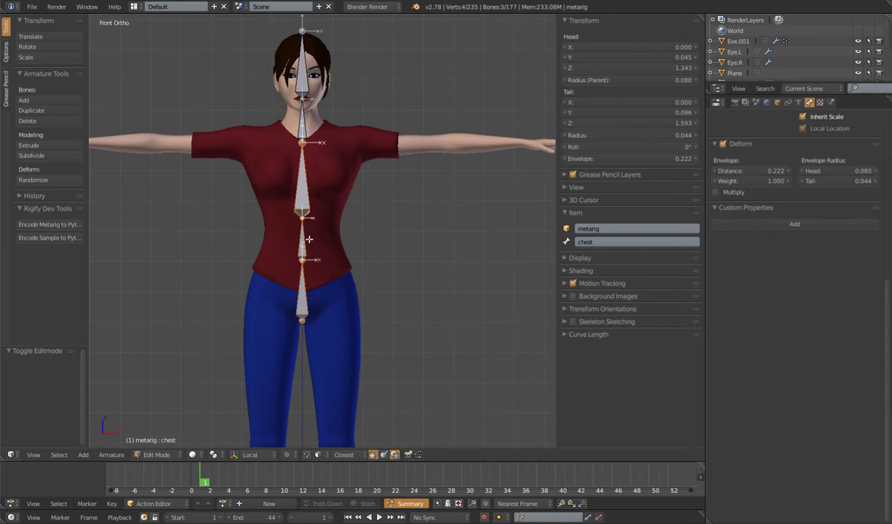
scroll(305, 300, down, 4)
scroll(307, 303, up, 4)
Step: Try moving the joint between the chest and neck bones in front view
right_click(303, 320)
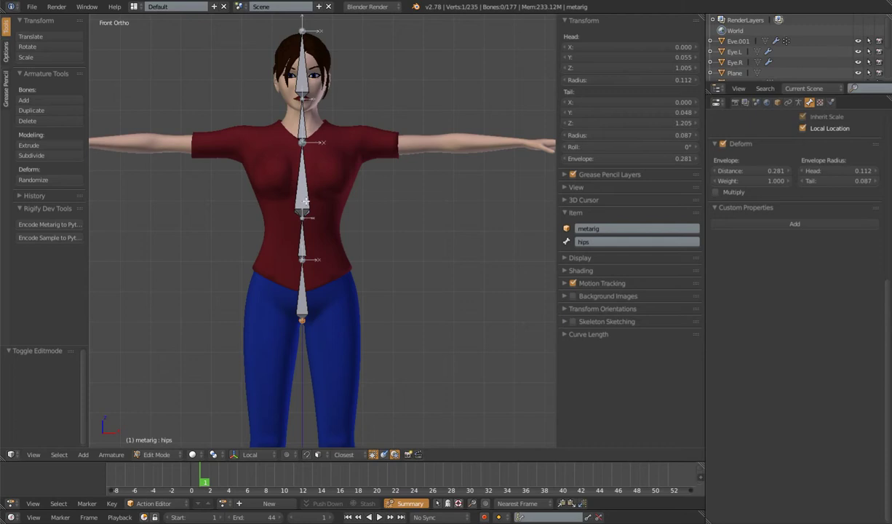
right_click(290, 140)
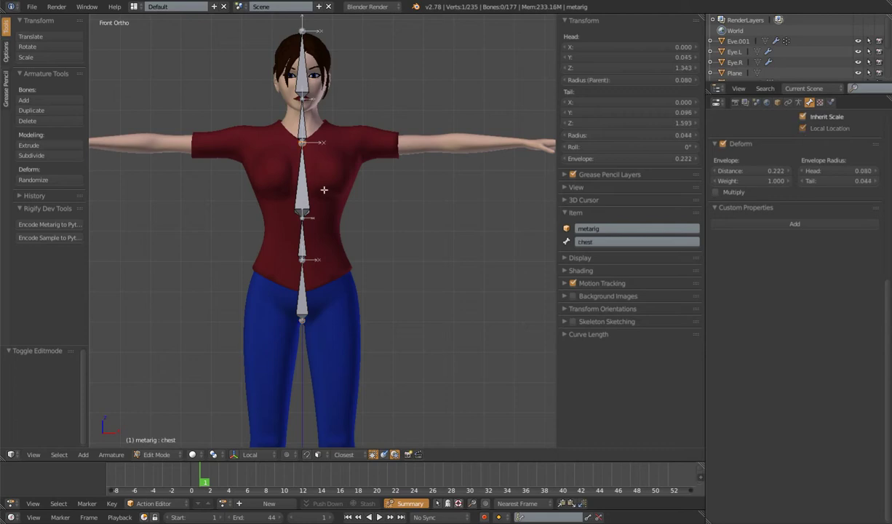
key(g)
right_click(310, 148)
Step: Examine how the hips and spine bones sit inside the body in right side view
key(KP_3)
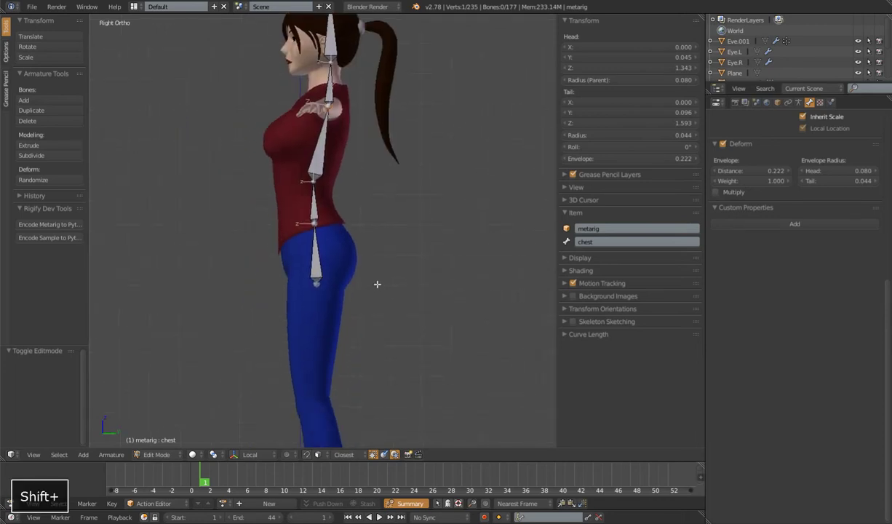
scroll(377, 286, up, 3)
right_click(304, 231)
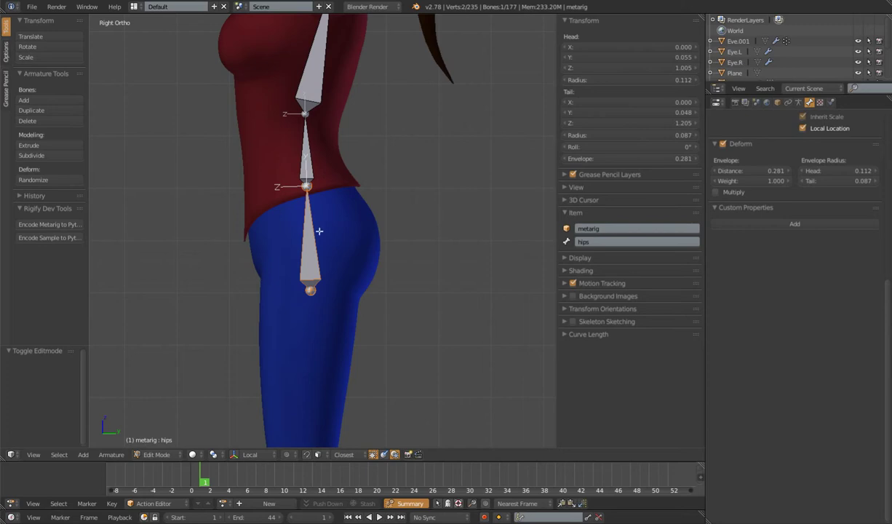
scroll(313, 210, down, 5)
scroll(315, 132, up, 5)
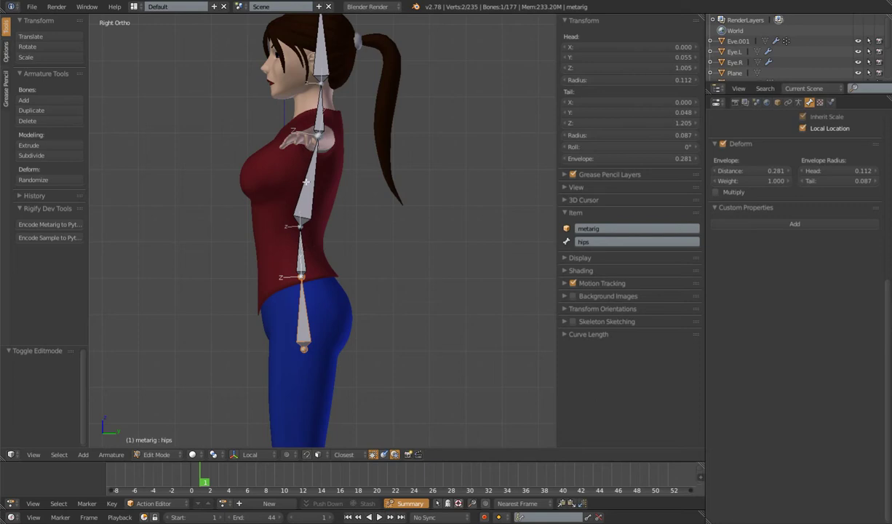
right_click(299, 243)
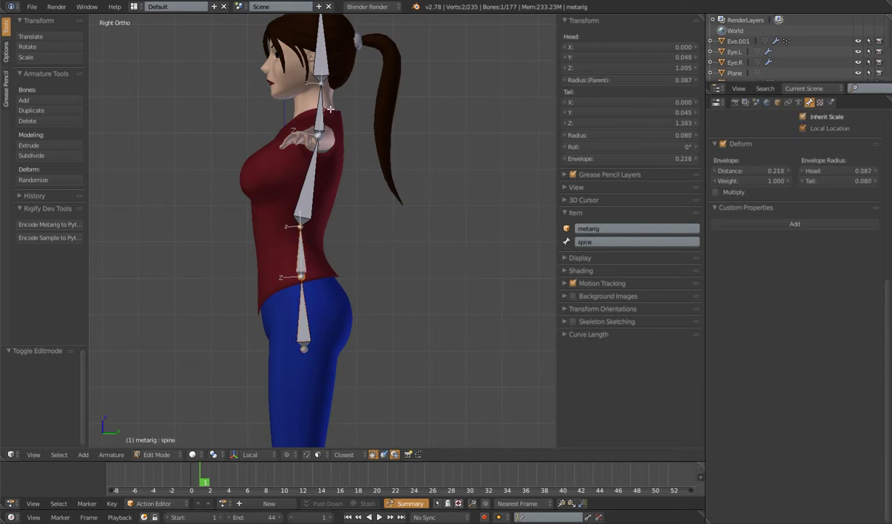
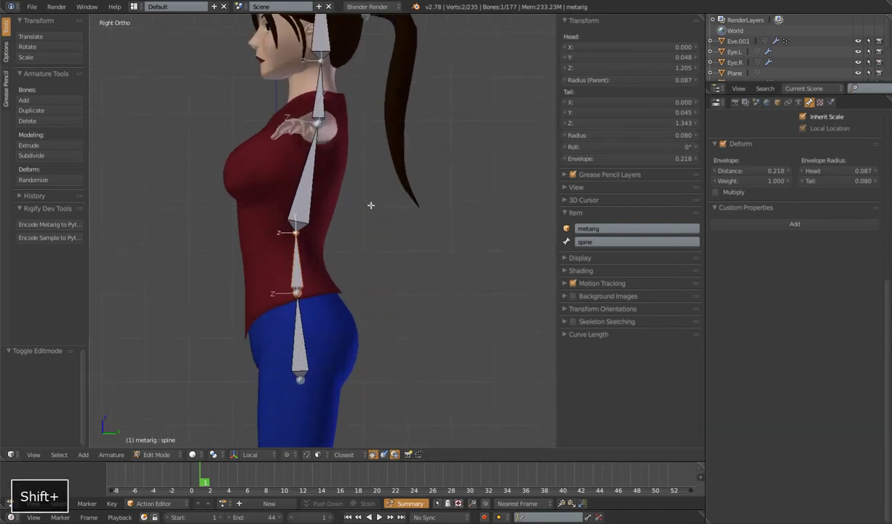
Step: Try moving the chest bone's upper joint away from the neck bone in side view
right_click(320, 235)
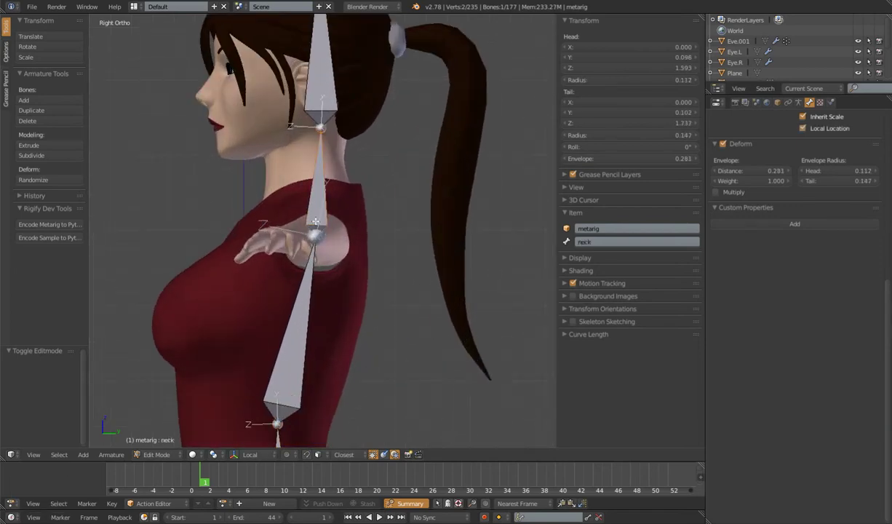
key(g)
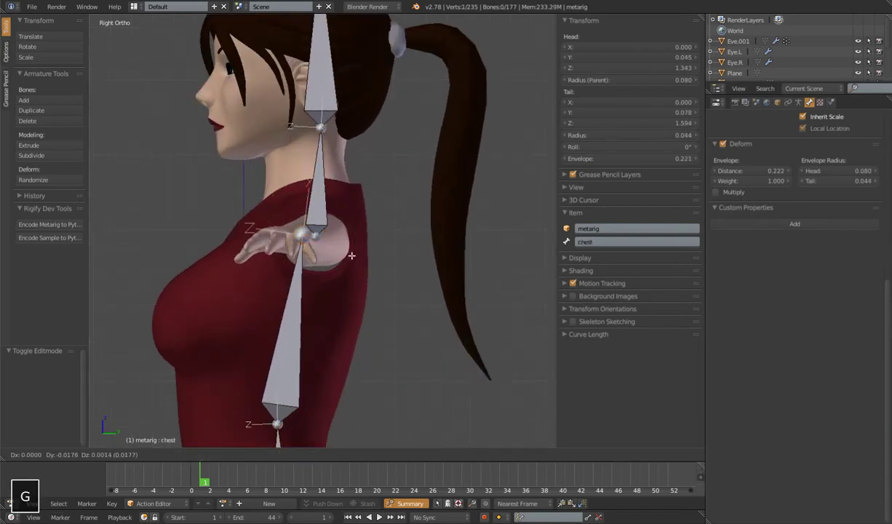
key(Escape)
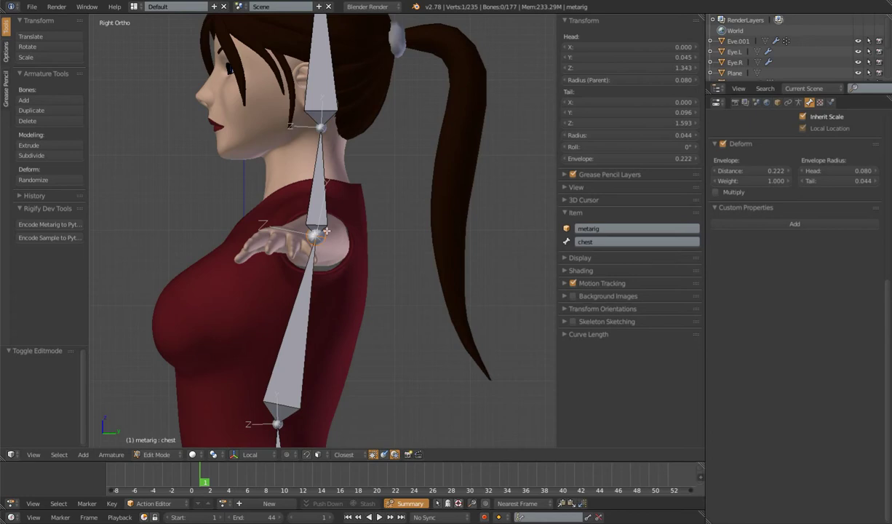
Step: Check the placement of the head bone's tip in side and front views
scroll(326, 230, down, 2)
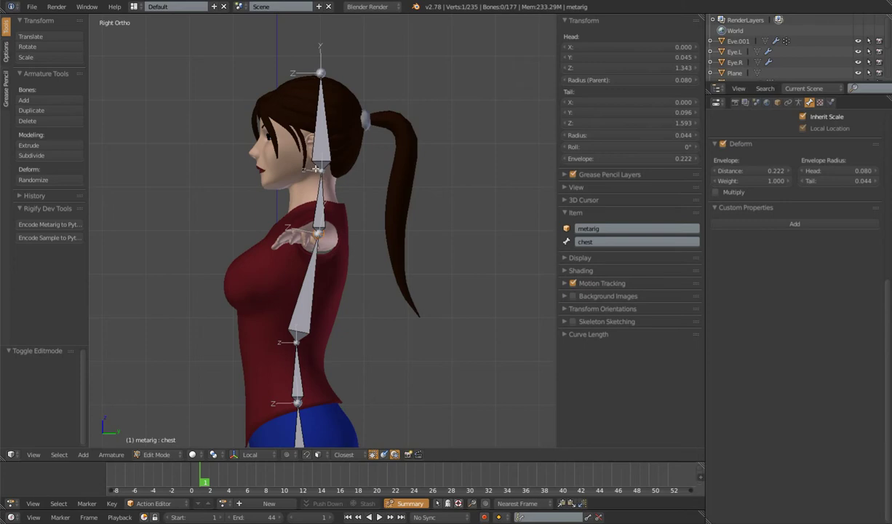
right_click(320, 70)
scroll(304, 91, down, 2)
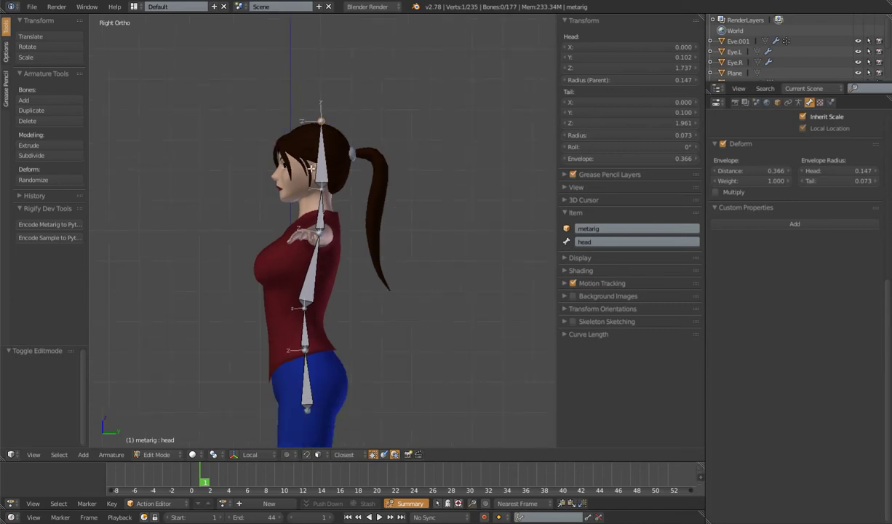
key(KP_1)
key(KP_3)
key(KP_1)
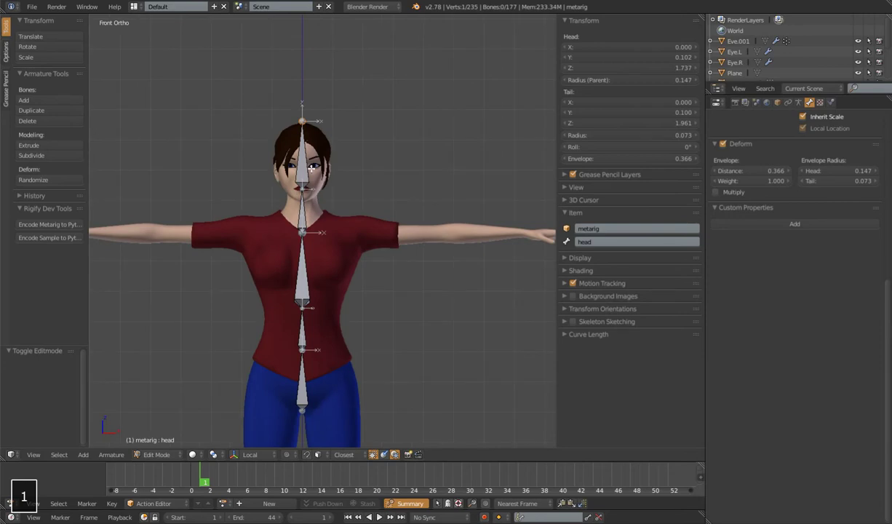
Step: Try changing the roll of the metarig's chest bone
shift+middle_drag(327, 326, 323, 262)
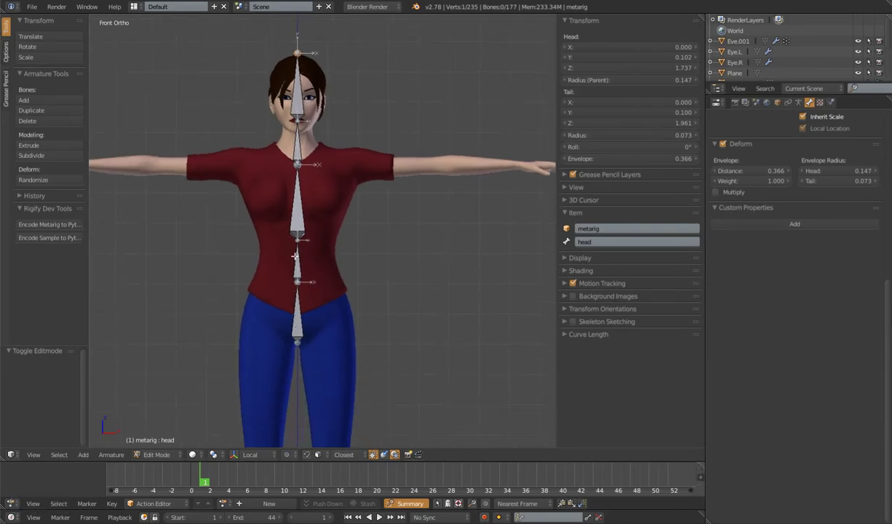
middle_drag(355, 267, 344, 265)
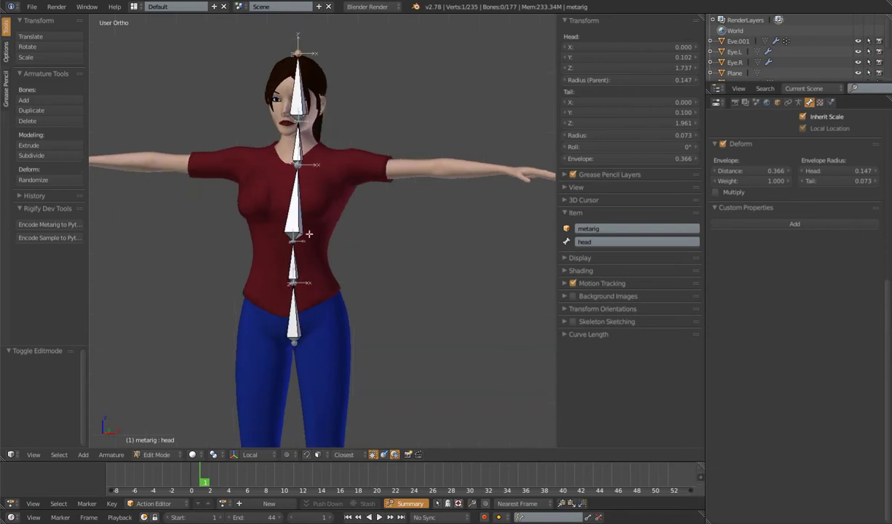
right_click(302, 214)
key(ctrl+r)
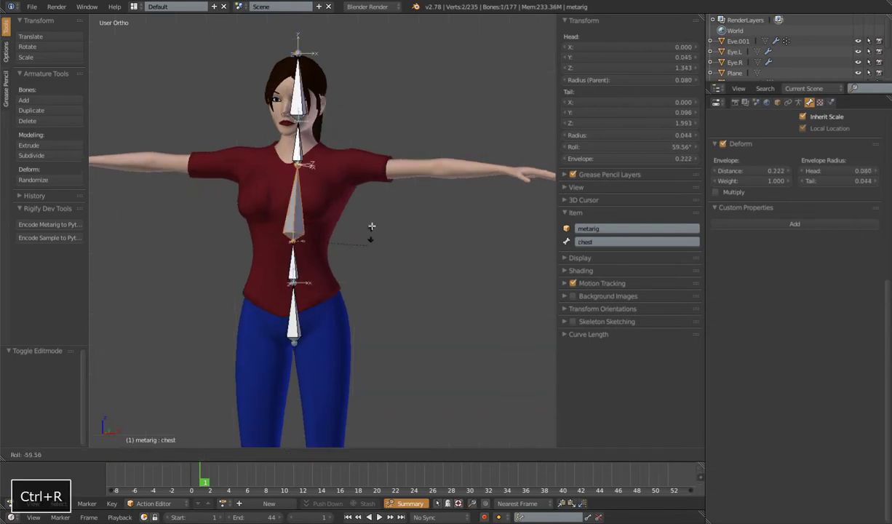
ctrl+click(359, 282)
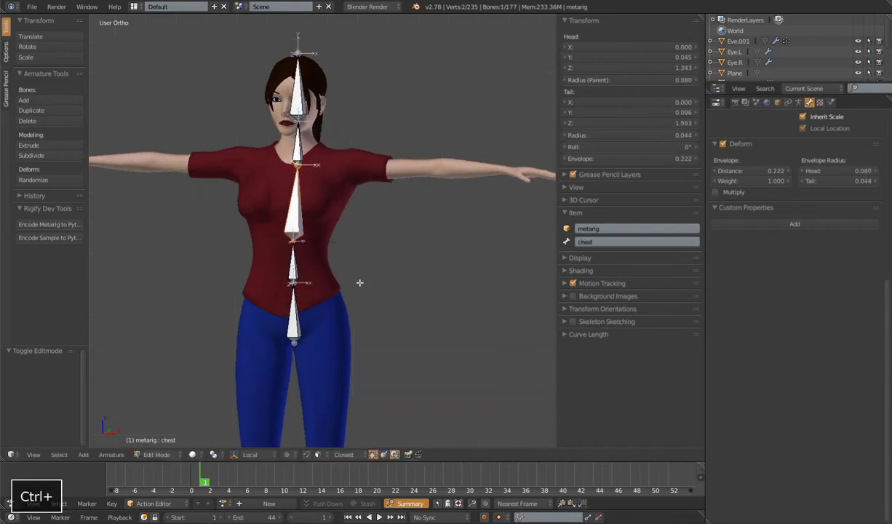
key(KP_1)
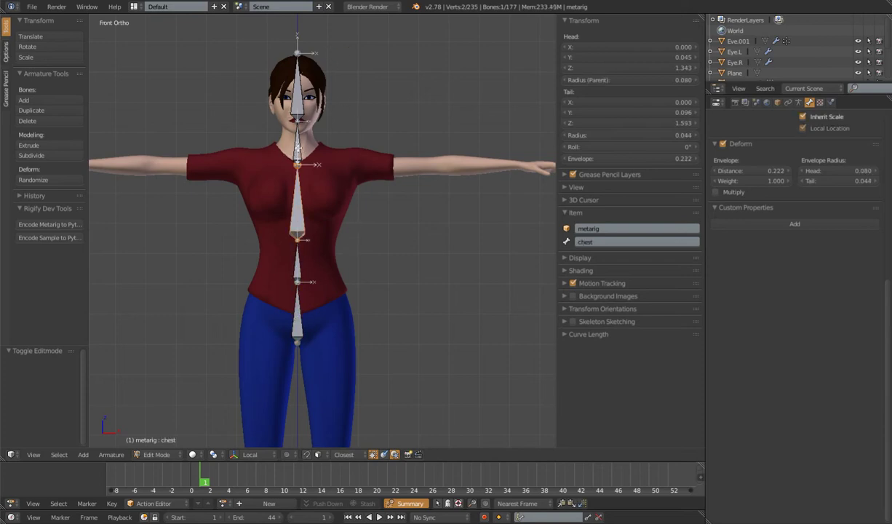
Step: Select the head bone and examine the torso, neck and head bone chain from an angle and in front view
right_click(294, 93)
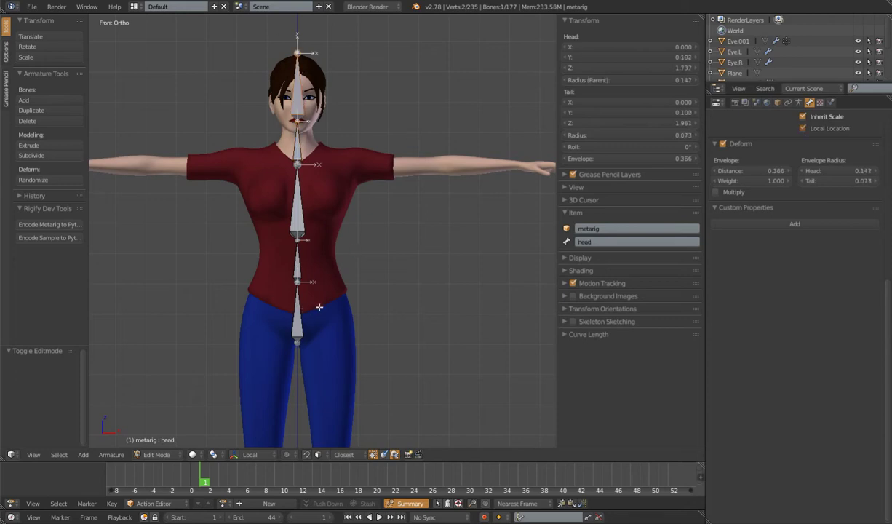
middle_drag(330, 294, 313, 266)
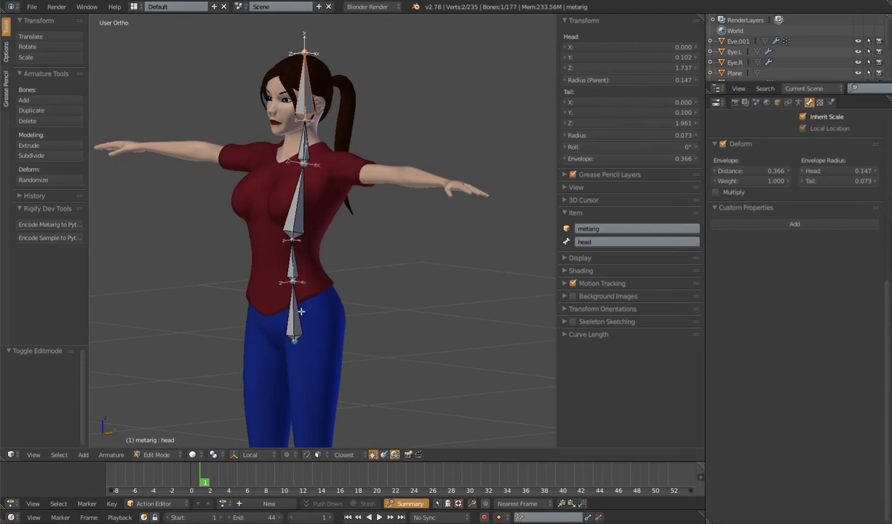
shift+middle_drag(343, 309, 366, 271)
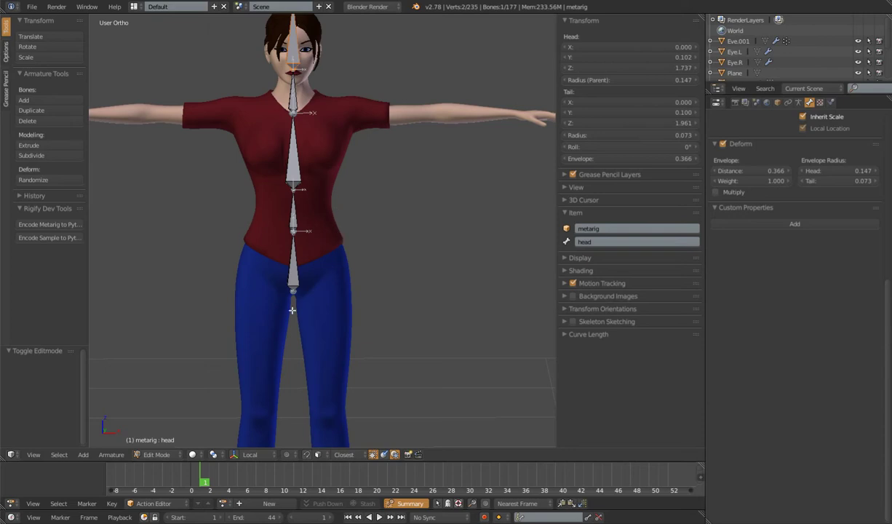
key(1)
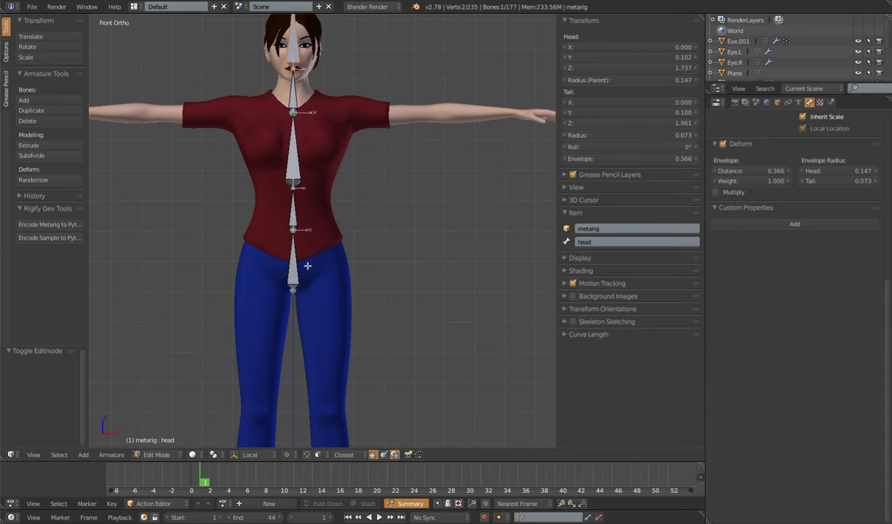
Step: Leave the metarig's Edit Mode, show the scene layer holding the generated rig and select the rig's hips control in Pose Mode
click(799, 102)
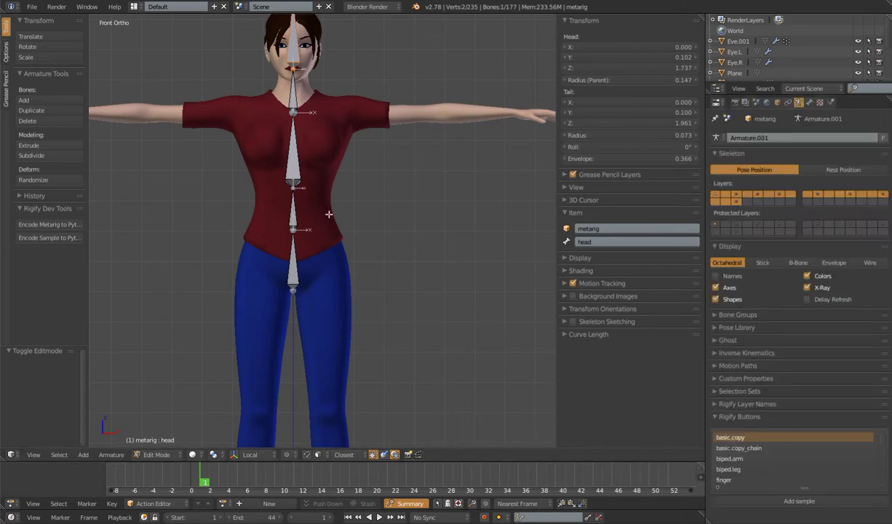
key(Tab)
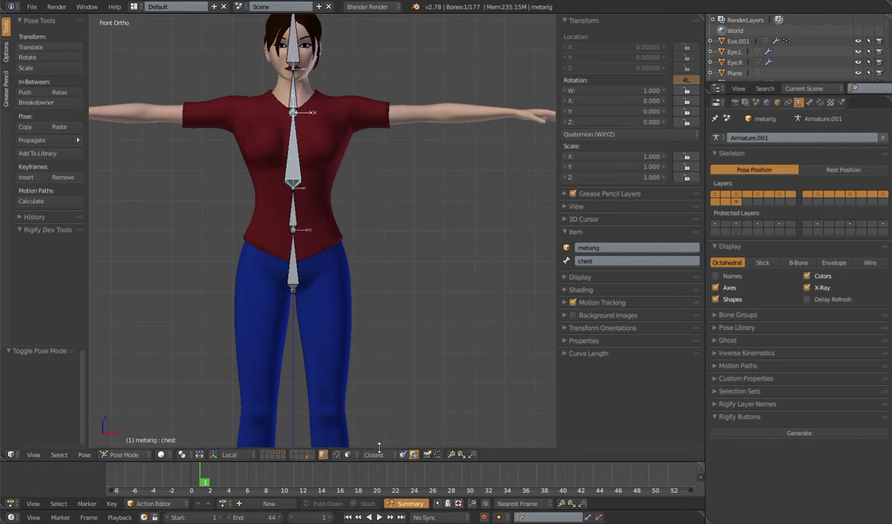
mouse_move(145, 523)
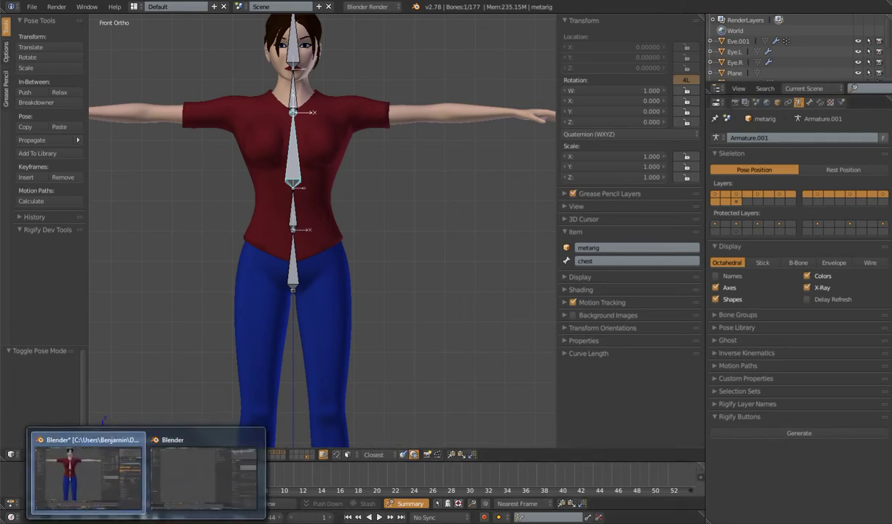
click(102, 488)
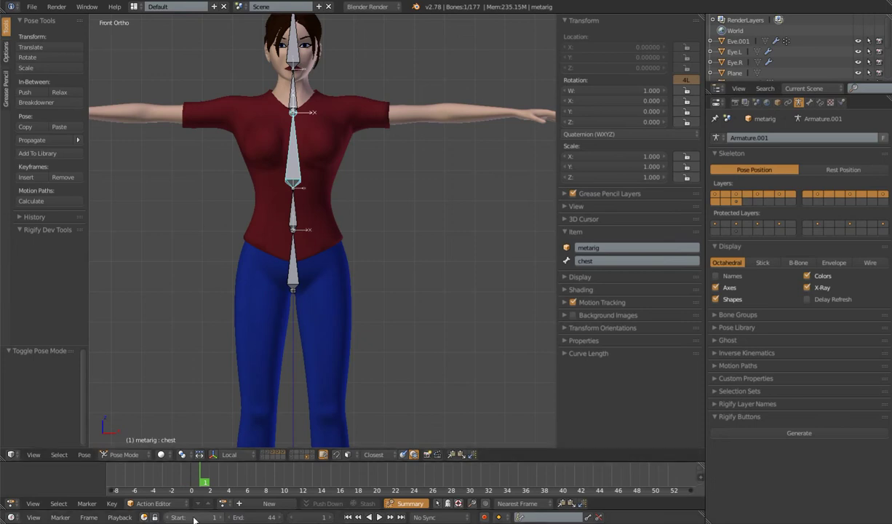
shift+click(309, 457)
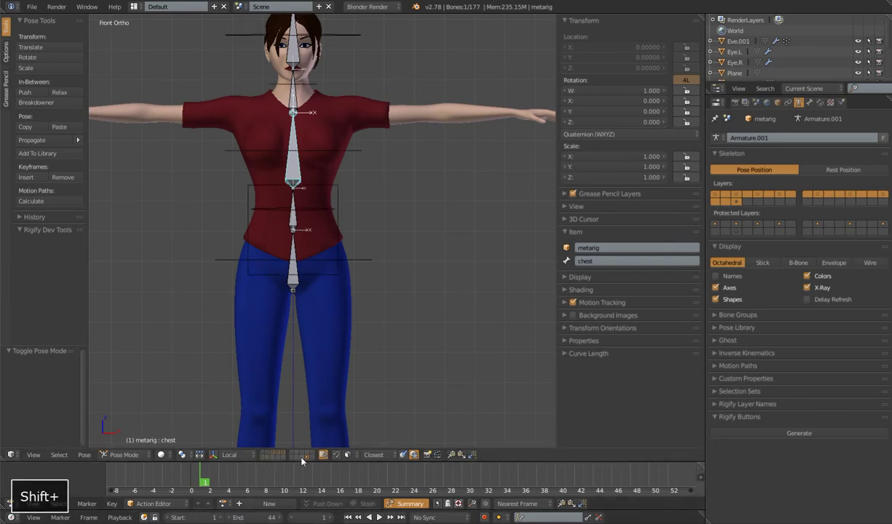
scroll(382, 281, down, 3)
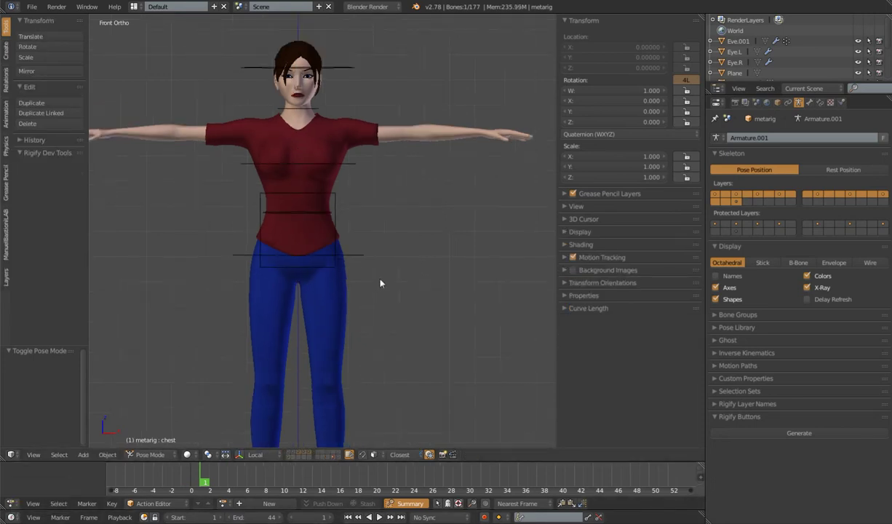
right_click(336, 243)
scroll(347, 211, up, 1)
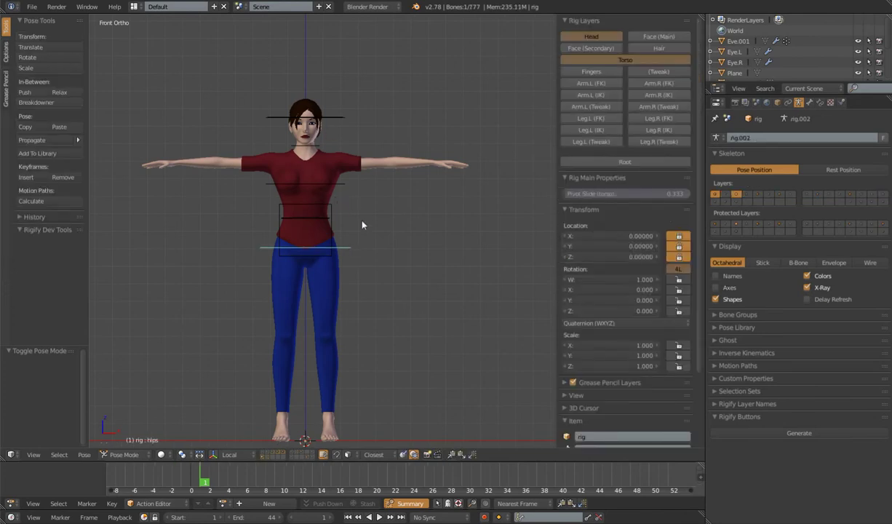
Step: Identify the generated rig's four torso controls, neck control and head control by selecting them
shift+middle_drag(346, 210, 346, 263)
scroll(337, 319, up, 2)
shift+middle_drag(337, 319, 342, 263)
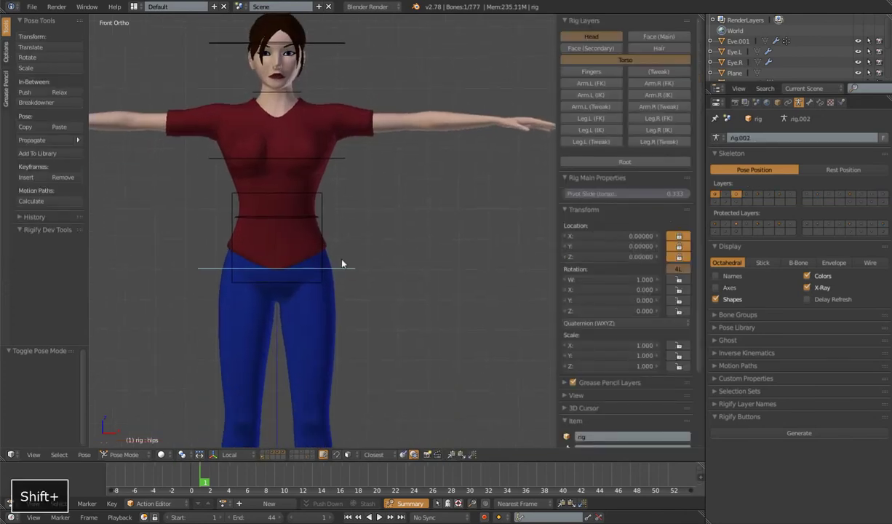
shift+right_click(318, 218)
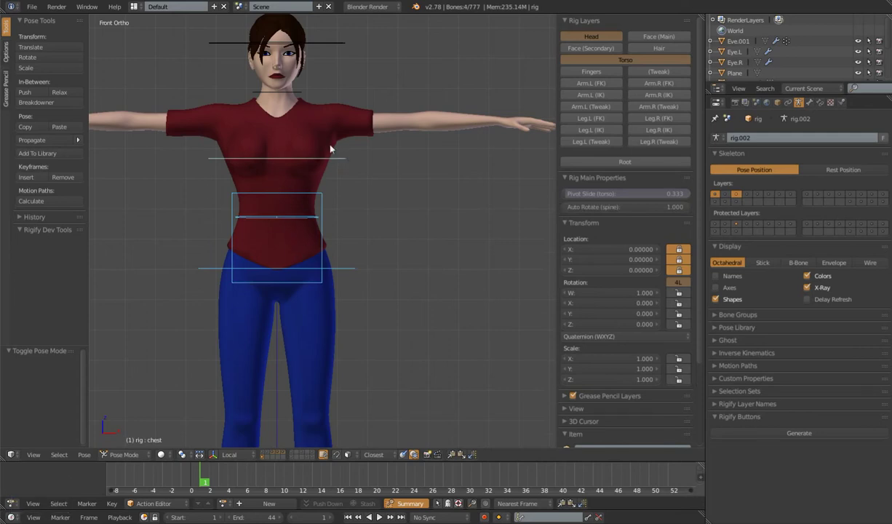
middle_drag(295, 227, 336, 210)
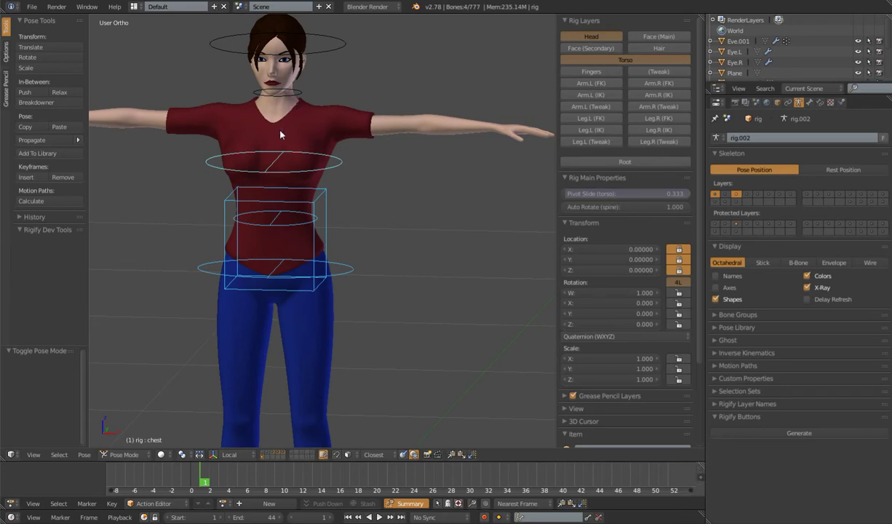
right_click(284, 92)
right_click(318, 49)
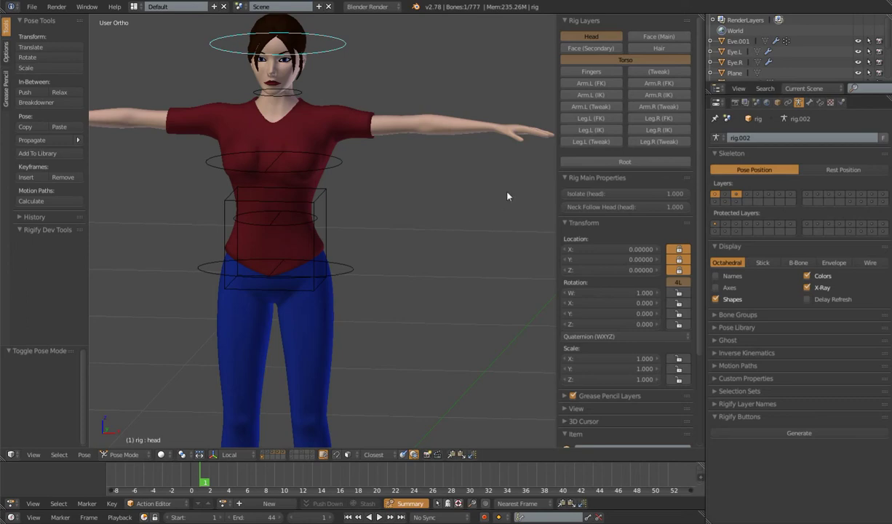
Step: Try rotating the rig's hips control
right_click(348, 274)
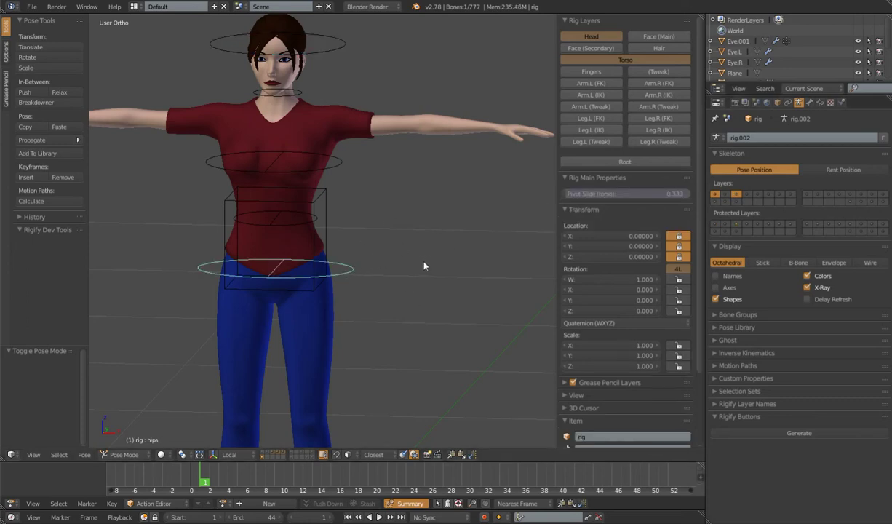
key(r)
click(249, 260)
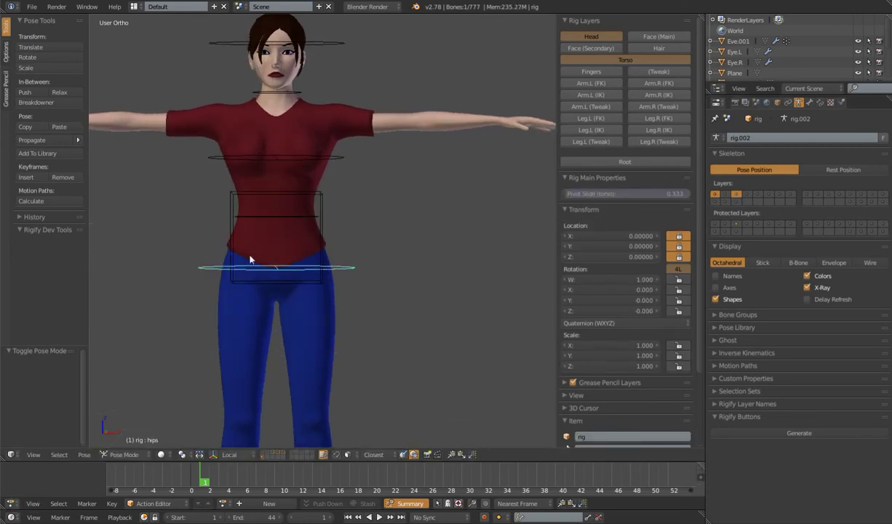
Step: Show the rig's deform bone layer and select the DEF-neck, DEF-head and DEF-chest bones in turn
shift+click(862, 203)
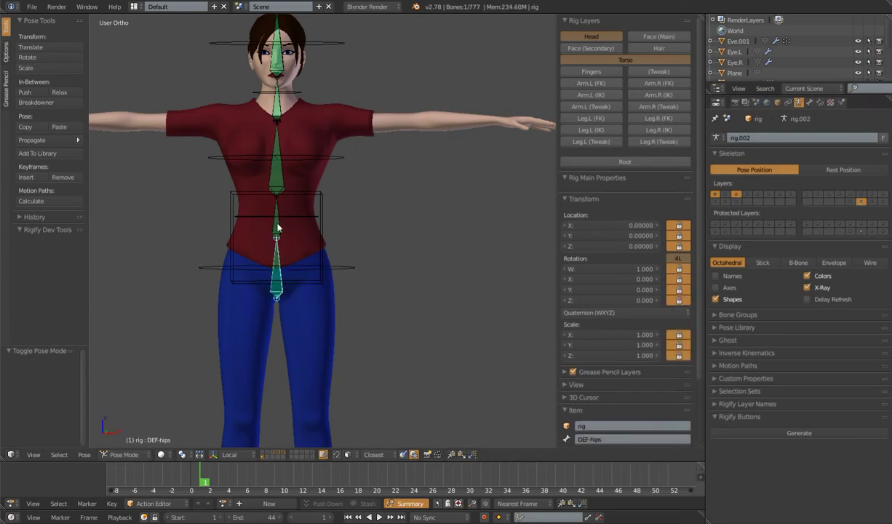
right_click(282, 187)
right_click(278, 107)
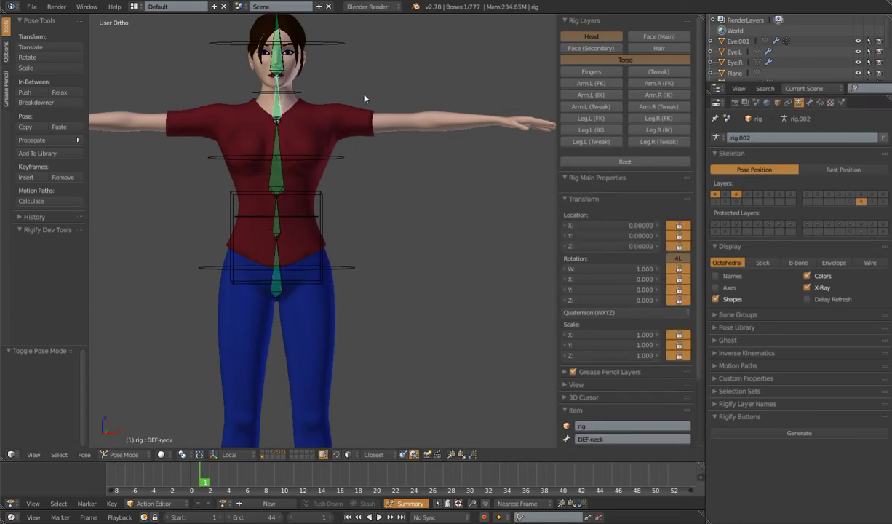
right_click(268, 55)
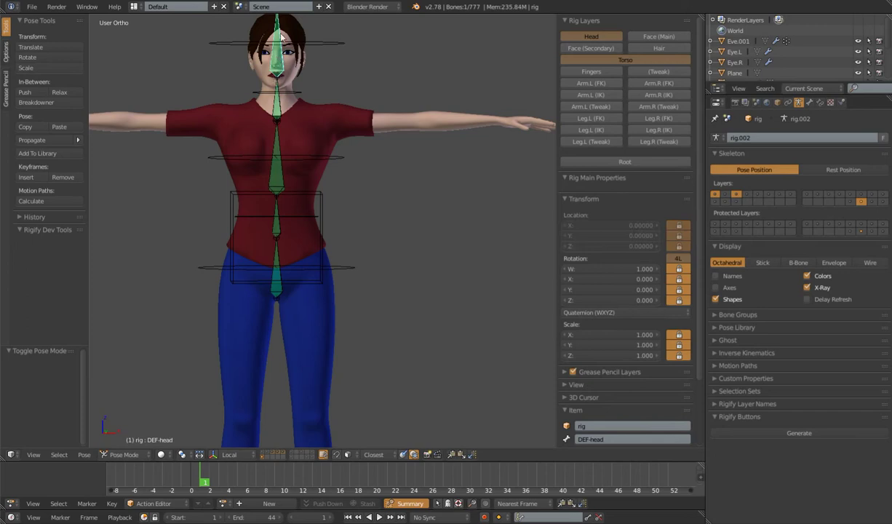
right_click(275, 105)
right_click(266, 140)
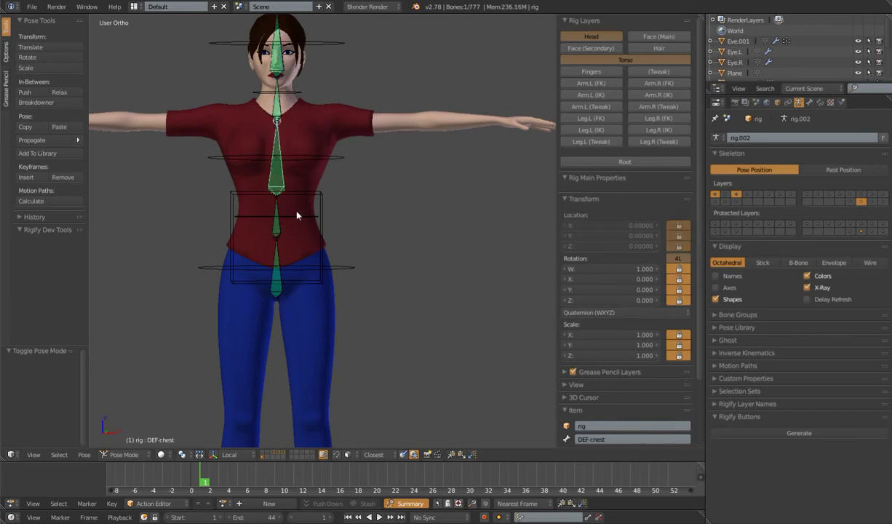
Step: Try rotating the hips control in front view with the deform bones displayed
scroll(281, 256, down, 6)
key(KP_1)
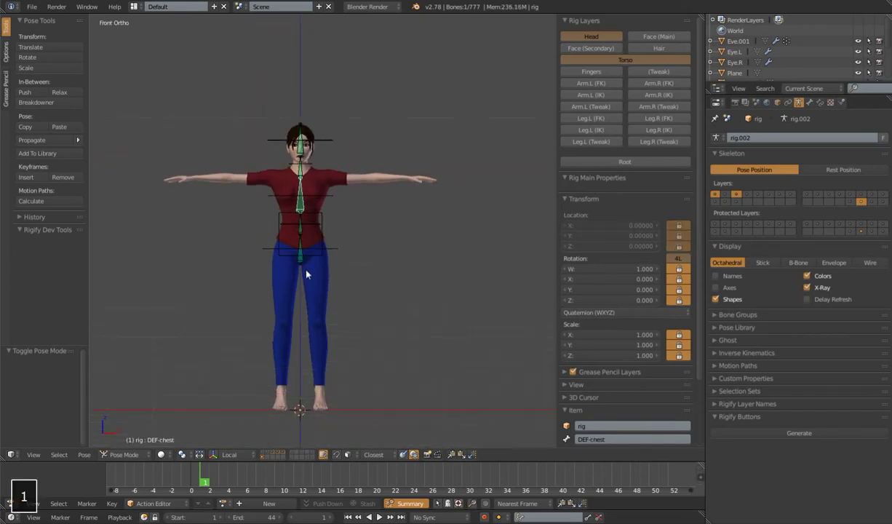
scroll(306, 274, up, 4)
right_click(343, 267)
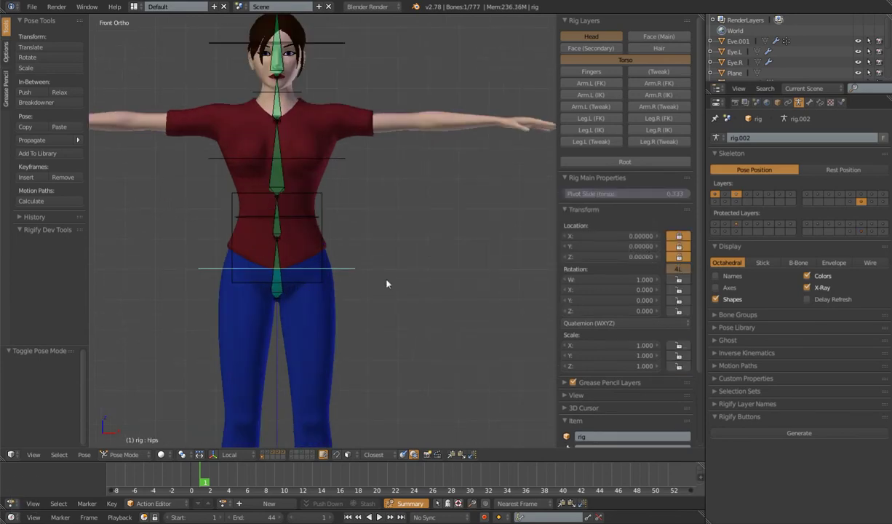
key(r)
right_click(260, 246)
key(r)
right_click(291, 225)
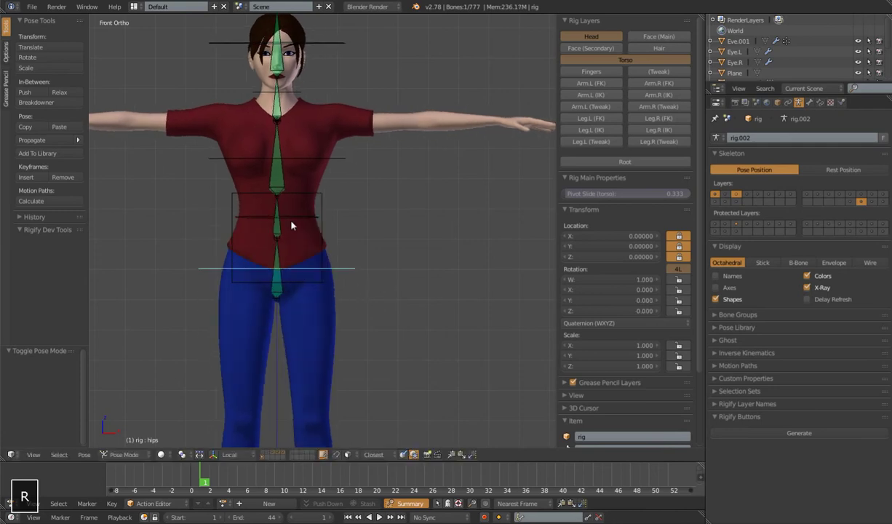
Step: Select the DEF-hips deform bone and examine its placement in the pelvis
scroll(303, 219, down, 4)
scroll(329, 265, up, 2)
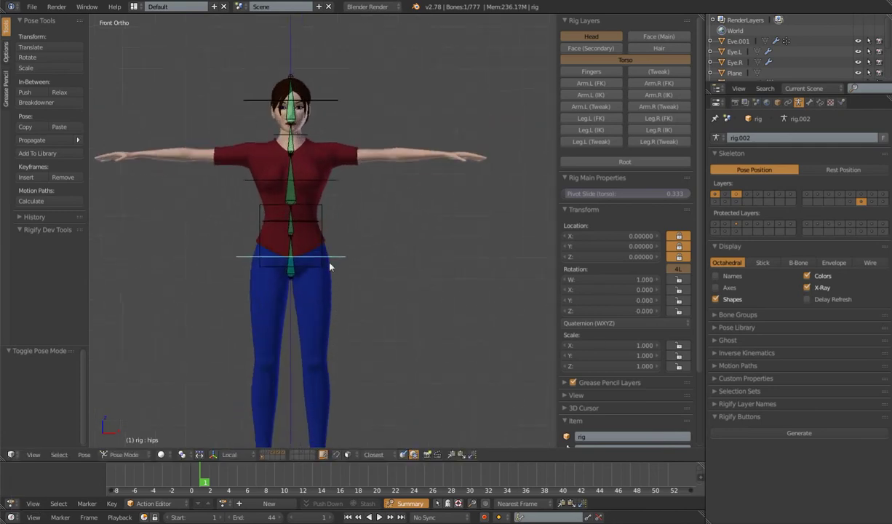
right_click(291, 266)
scroll(291, 251, up, 3)
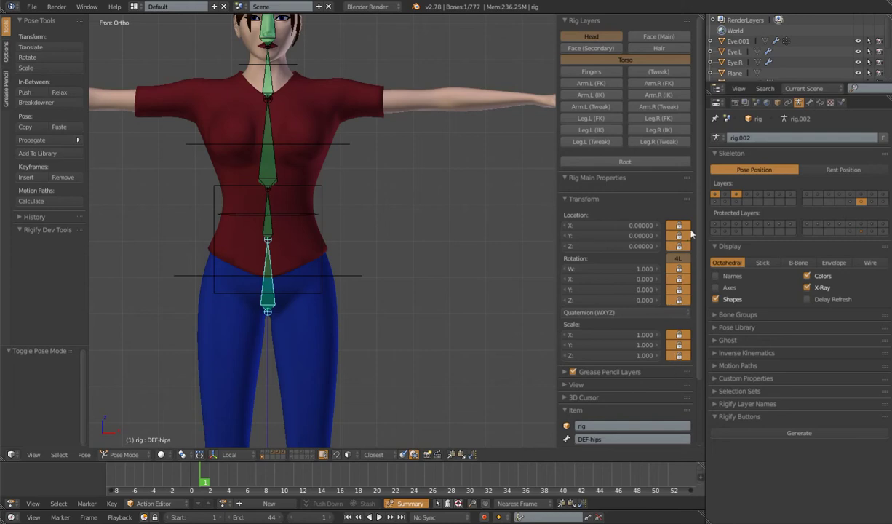
Step: Try tilting the hips control by about 13° to test how the pelvis and shirt deform
right_click(357, 276)
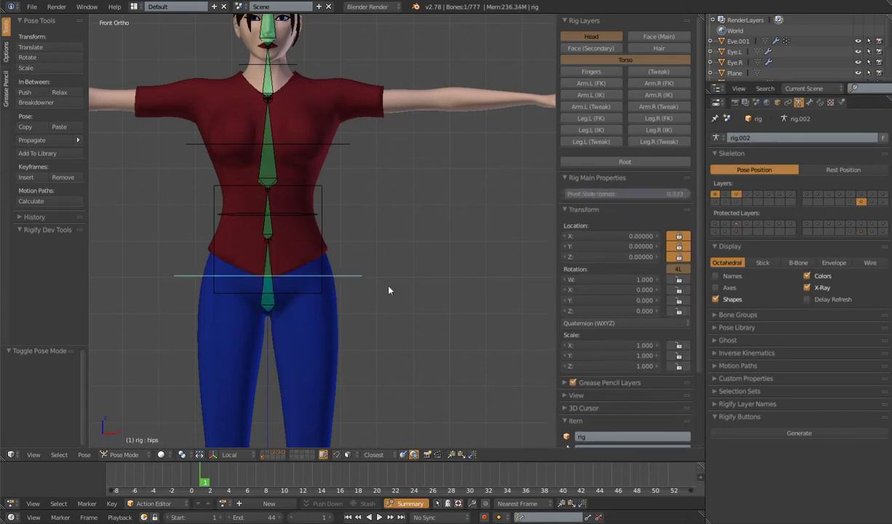
key(r)
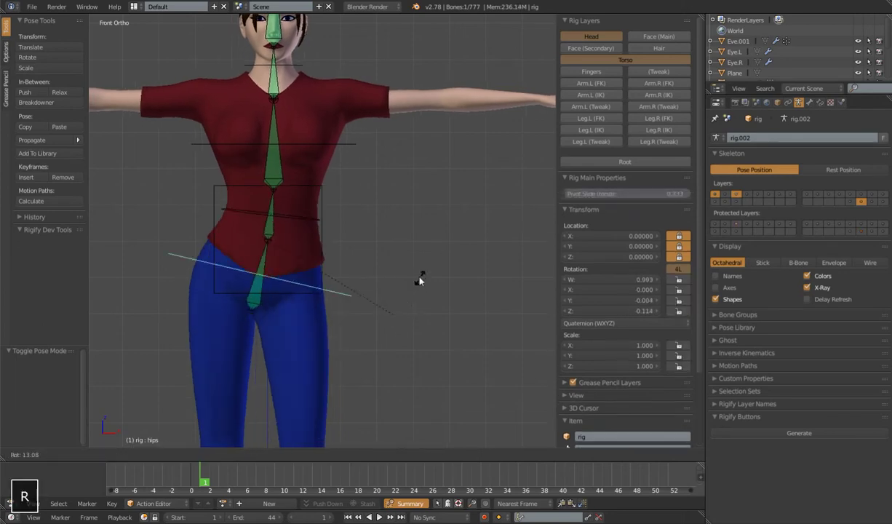
key(Escape)
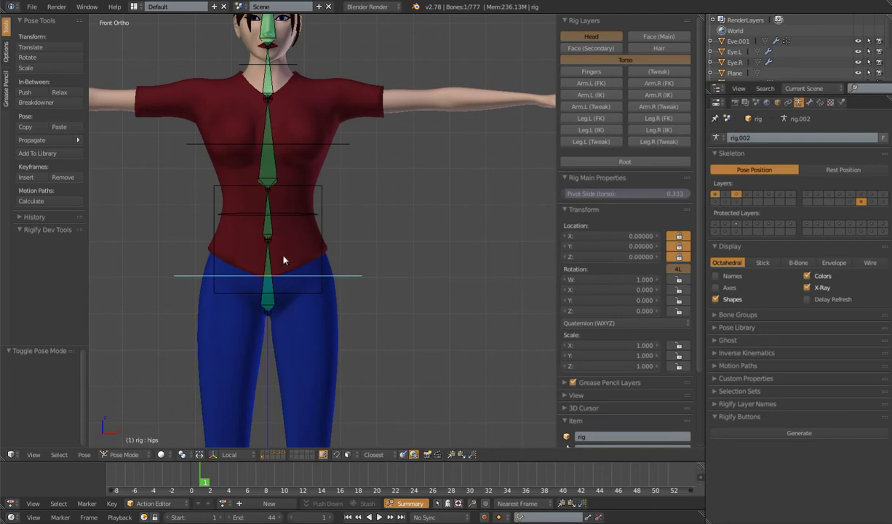
Step: Examine the rig's torso controls in pose mode by selecting the chest and spine controls together and the chest control alone
key(ctrl+Tab)
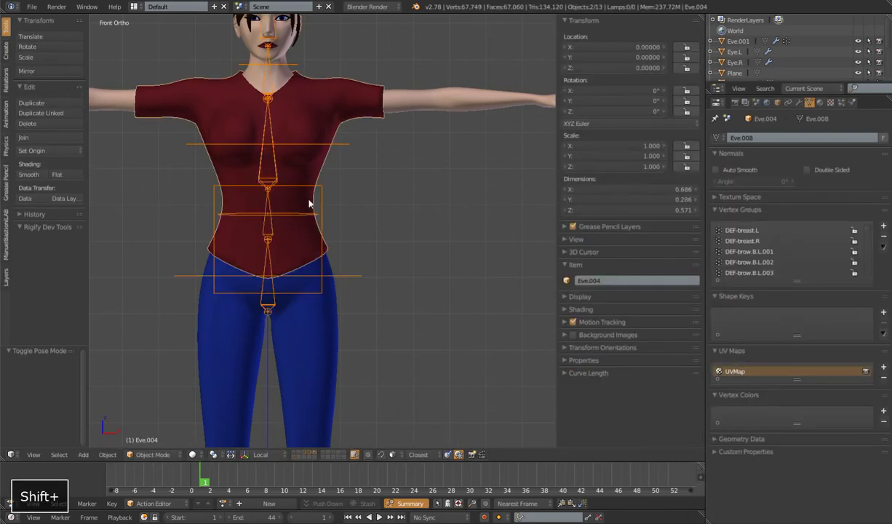
key(ctrl+Tab)
right_click(338, 143)
shift+right_click(304, 216)
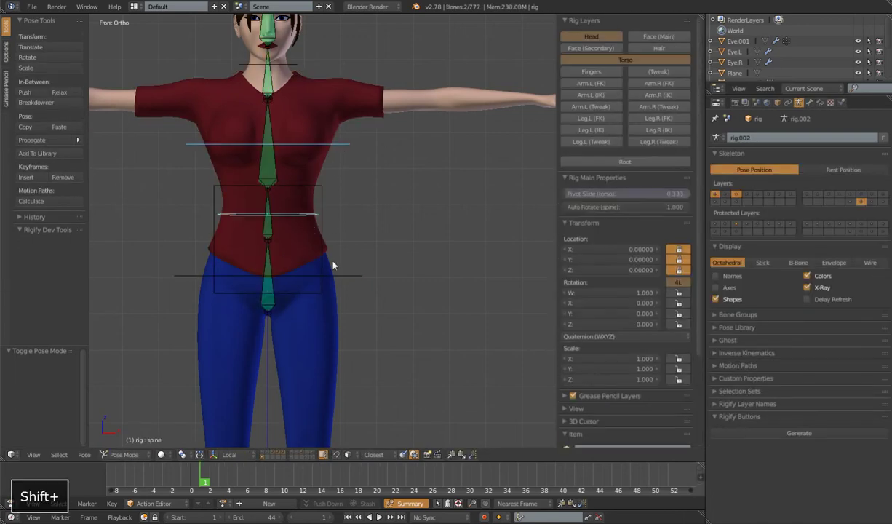
right_click(341, 149)
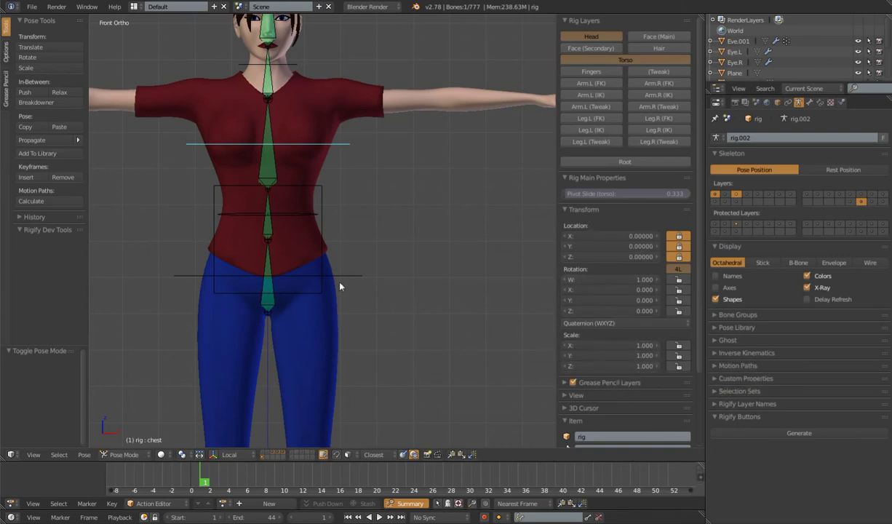
scroll(329, 289, down, 2)
scroll(329, 289, up, 1)
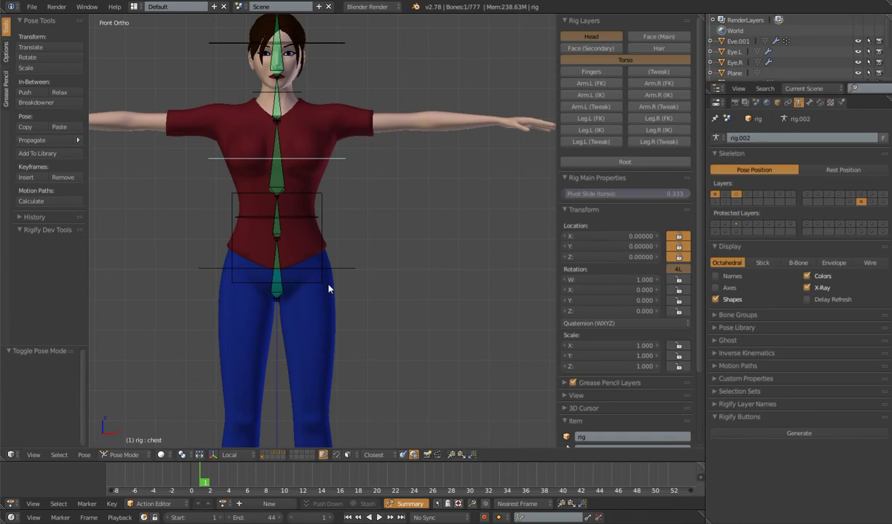
Step: Select the torso control and try moving it back about 0.16 and down about 0.11 while viewing the character from the side
right_click(321, 240)
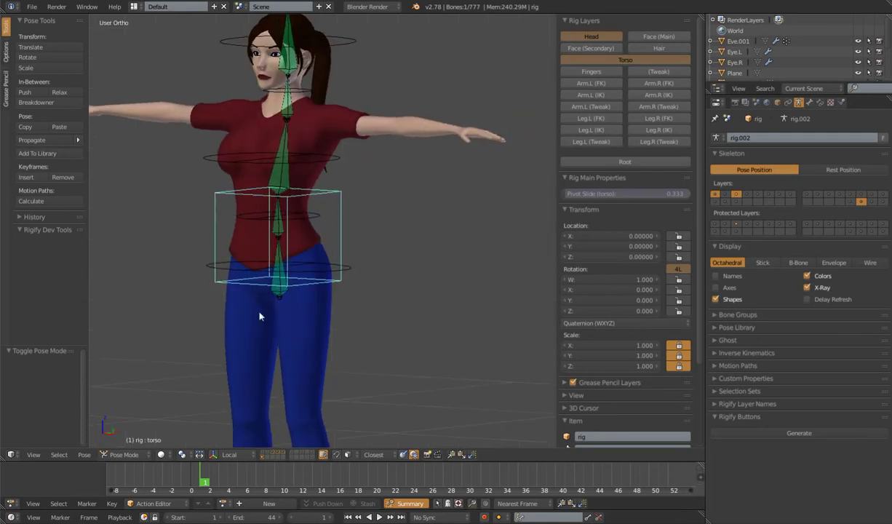
key(KP_1)
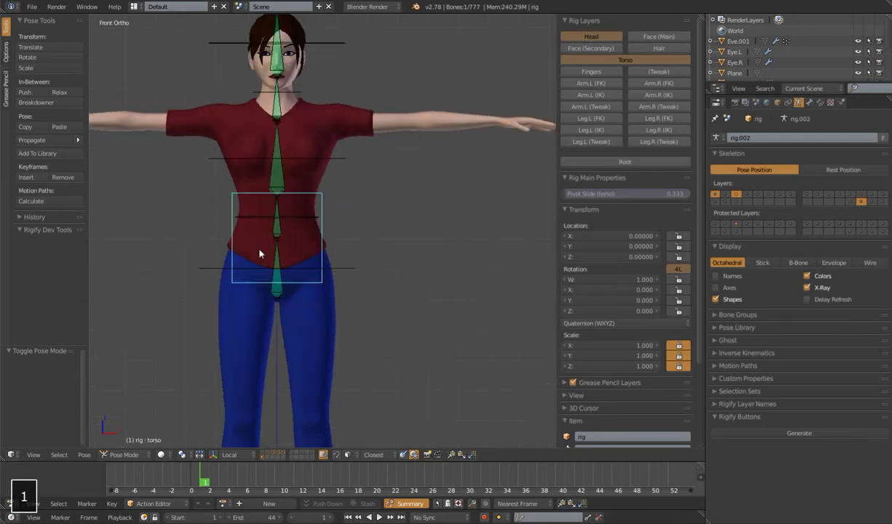
scroll(357, 294, down, 3)
scroll(366, 262, up, 2)
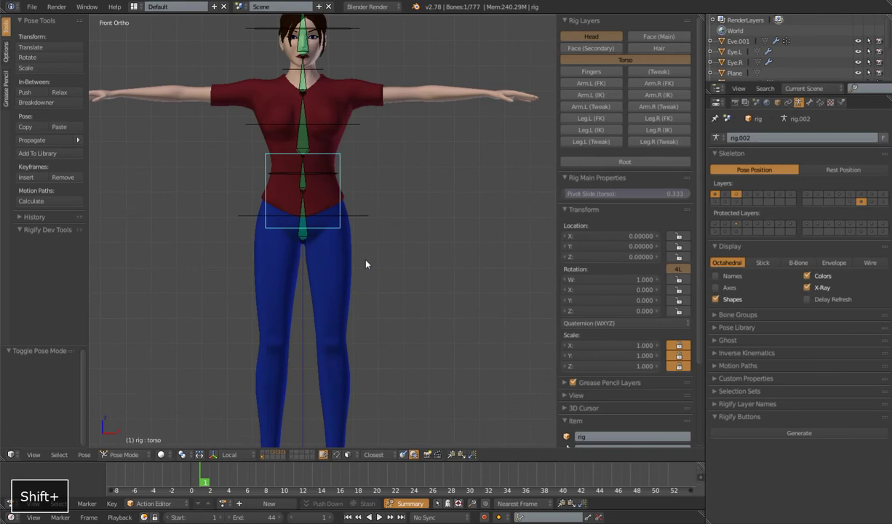
middle_drag(363, 264, 603, 263)
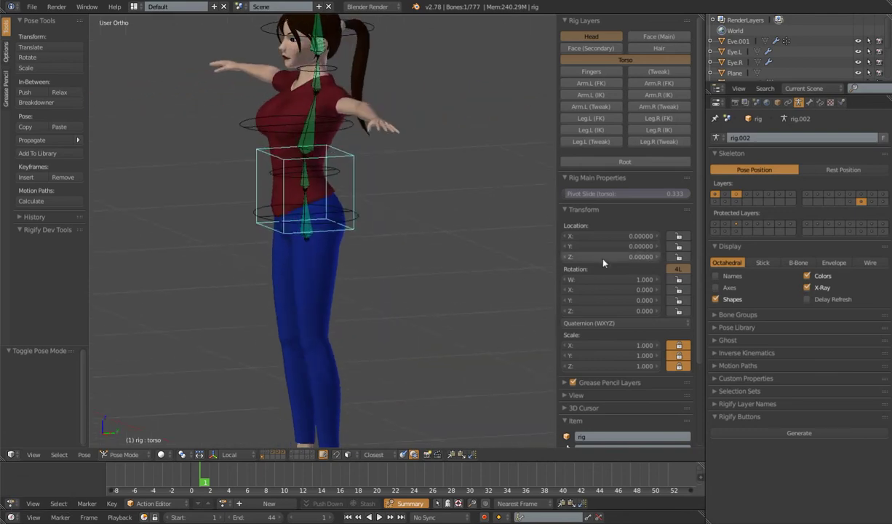
middle_drag(364, 271, 347, 265)
key(g)
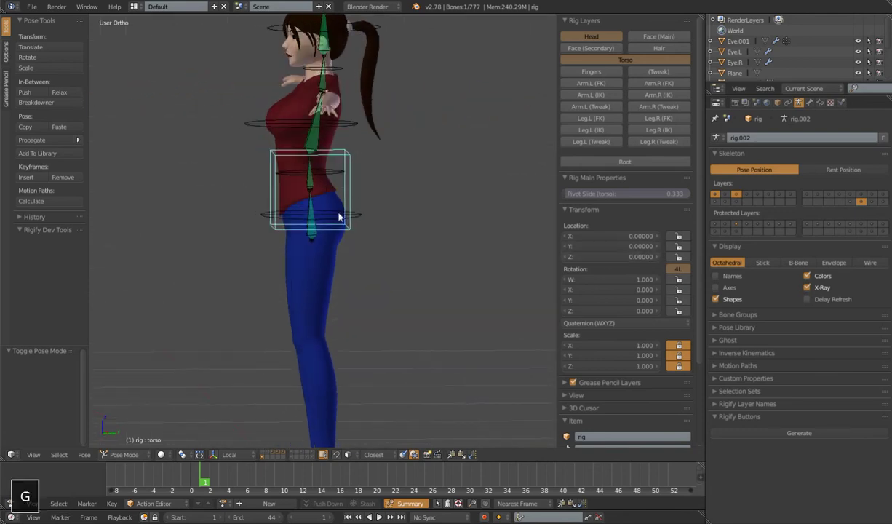
key(Escape)
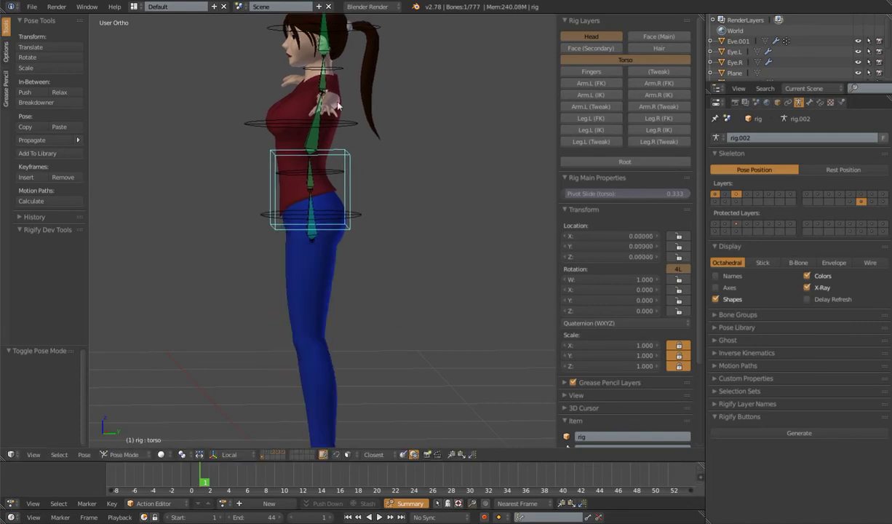
key(g)
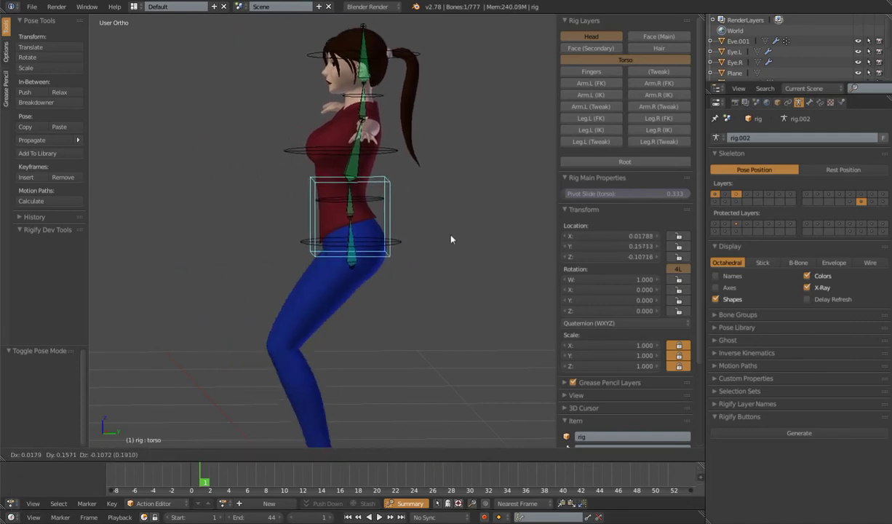
key(Escape)
Step: Try shifting the torso control forward by about 0.6 and 0.28 units with the whole body in side view to test how the legs follow
scroll(360, 237, down, 3)
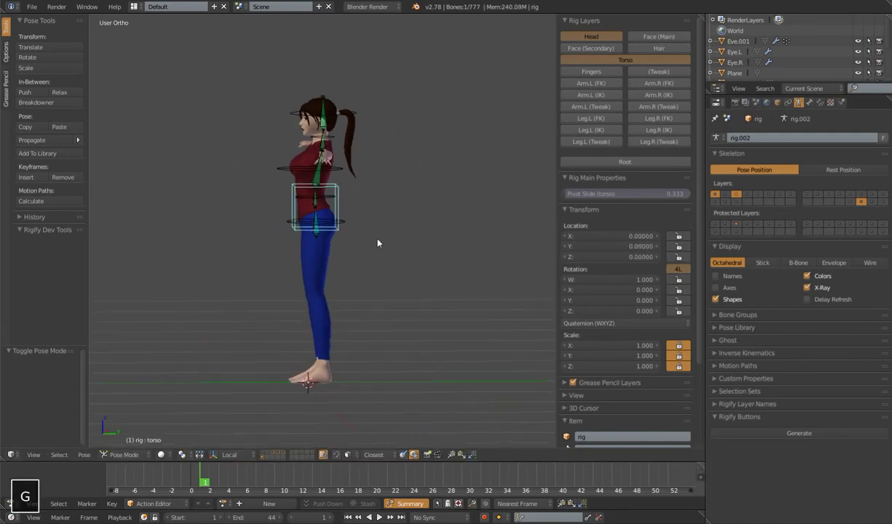
key(g)
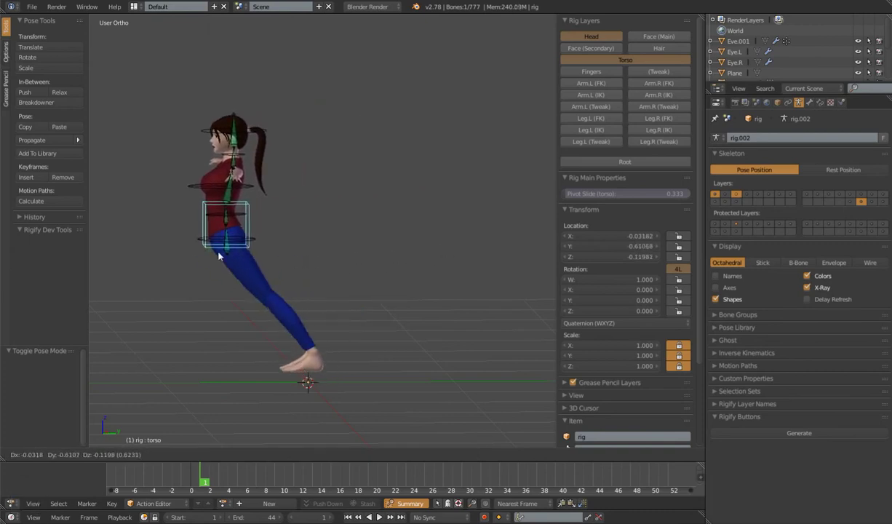
key(Escape)
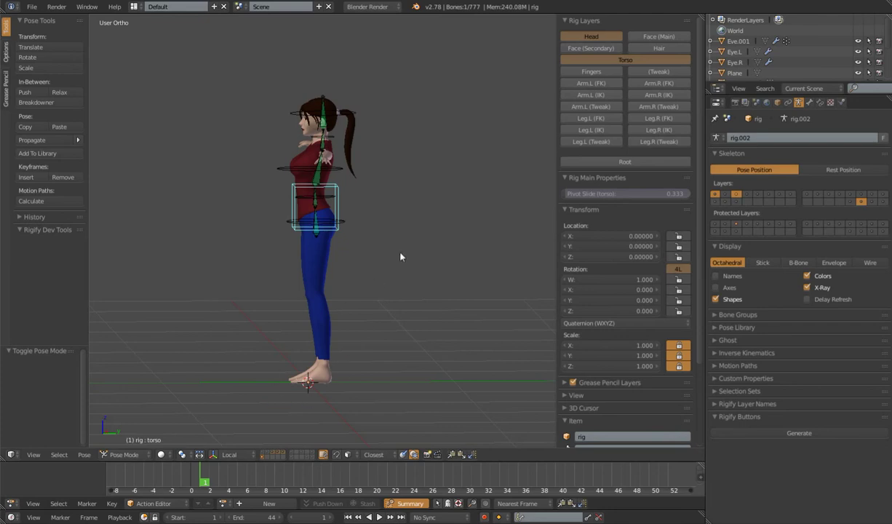
key(g)
key(Escape)
middle_drag(251, 276, 366, 253)
key(g)
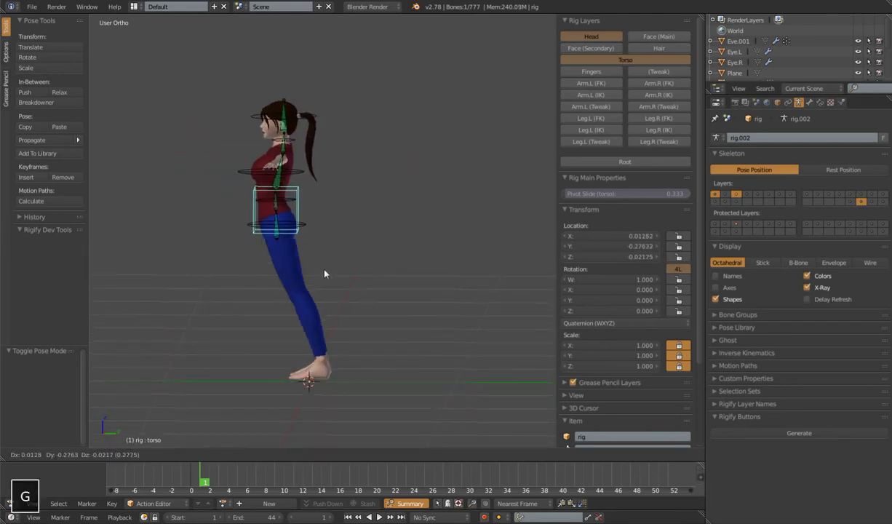
key(Escape)
middle_drag(335, 282, 384, 251)
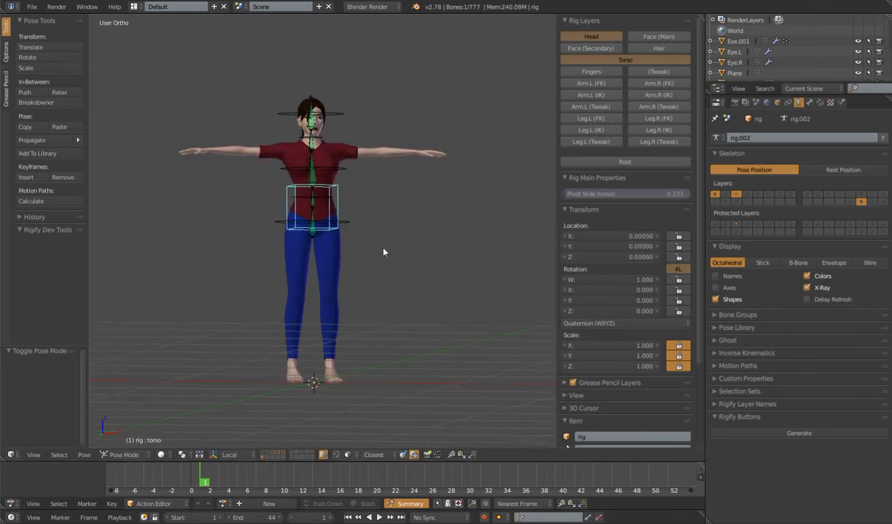
Step: Try moving the torso control sideways by about 0.17 units while facing the character from the front
scroll(349, 230, up, 3)
key(g)
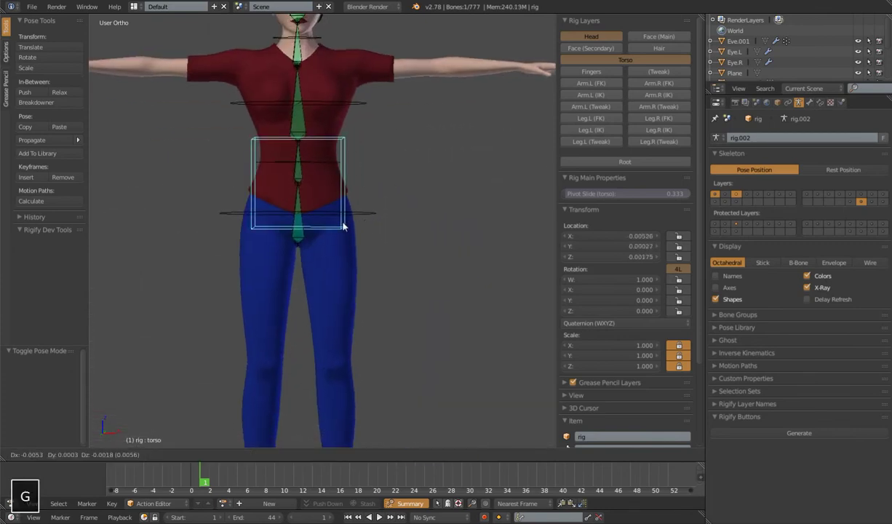
key(Escape)
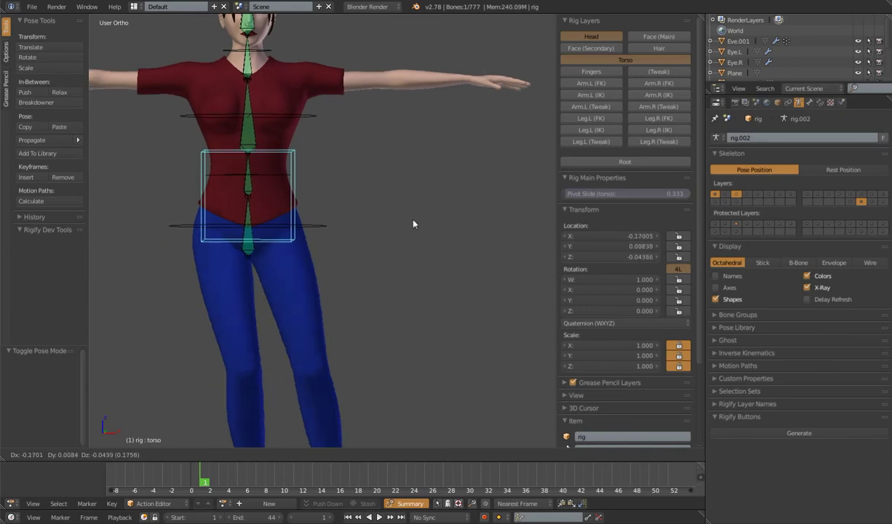
Step: Try rotating the torso control to test how the whole upper body pivots around it
scroll(386, 196, down, 4)
key(r)
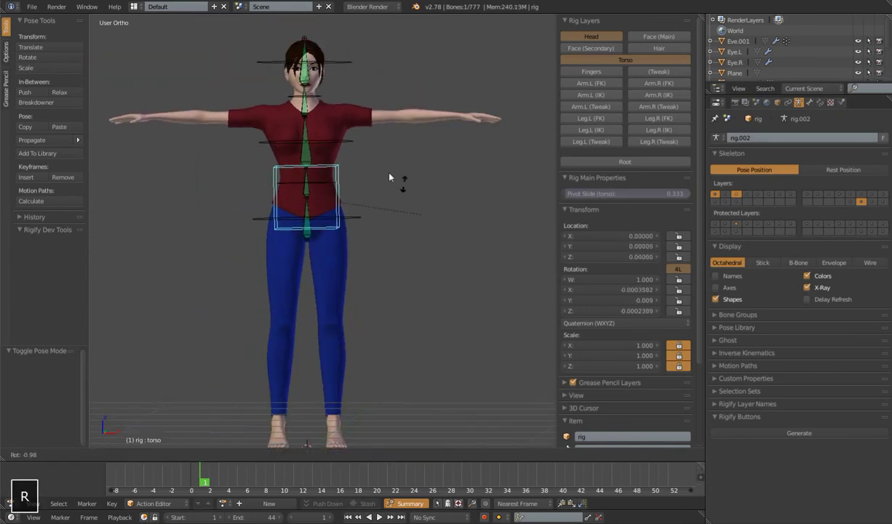
key(Escape)
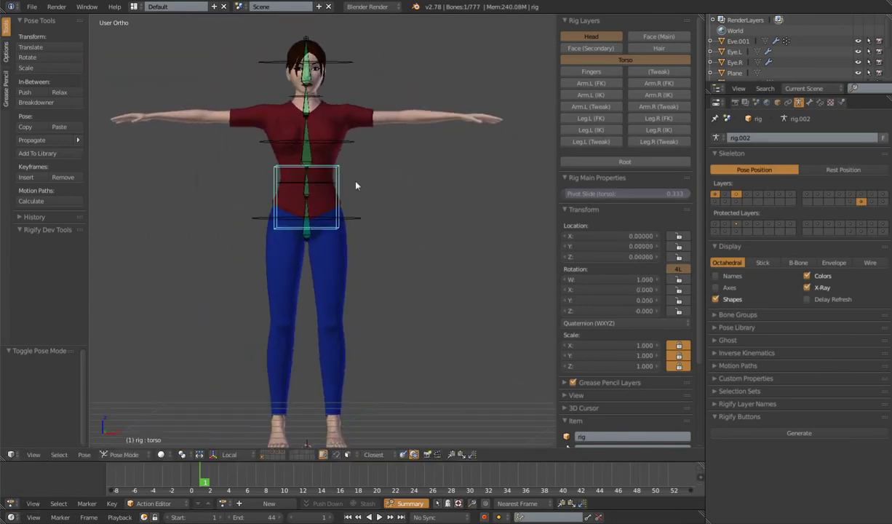
key(r)
key(Escape)
scroll(382, 208, up, 2)
shift+middle_drag(382, 209, 364, 254)
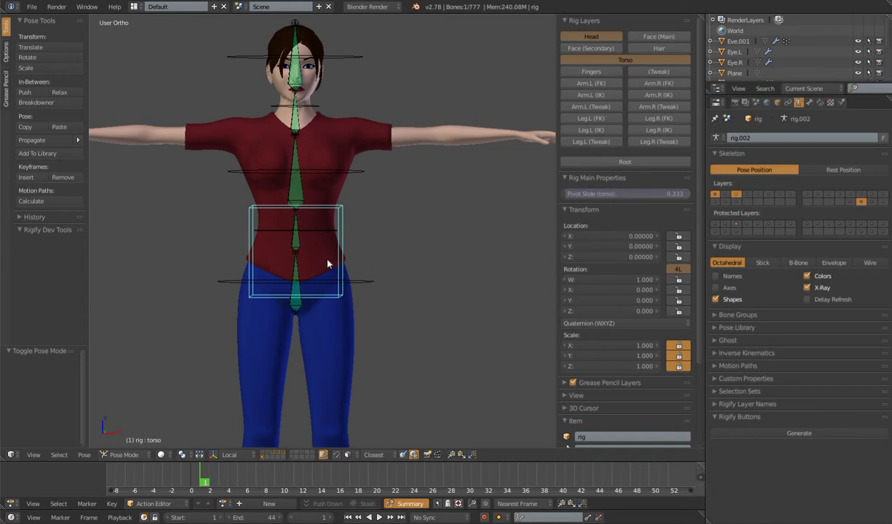
Step: Try rotating the torso control by about 18° with Pivot Slide (torso) set to 1.000, and restore the slide to 0.333
key(KP_1)
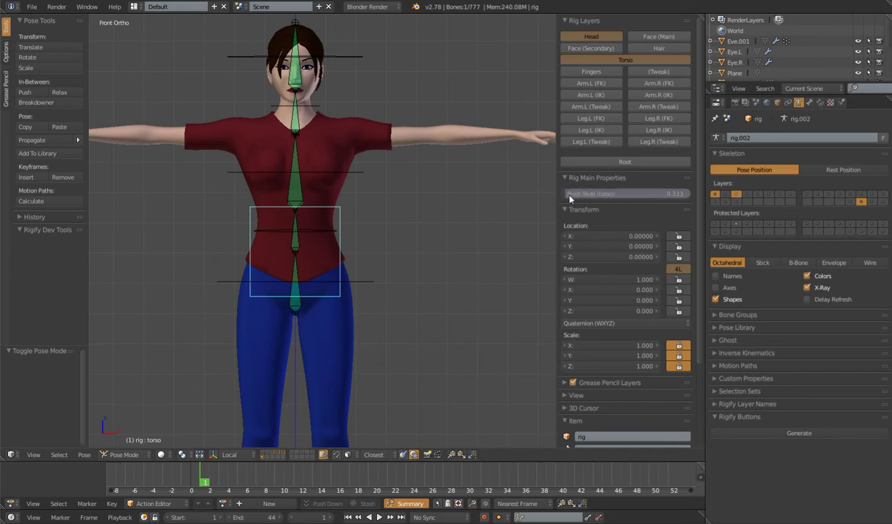
mouse_move(570, 198)
mouse_down()
mouse_move(585, 199)
mouse_move(570, 199)
mouse_up()
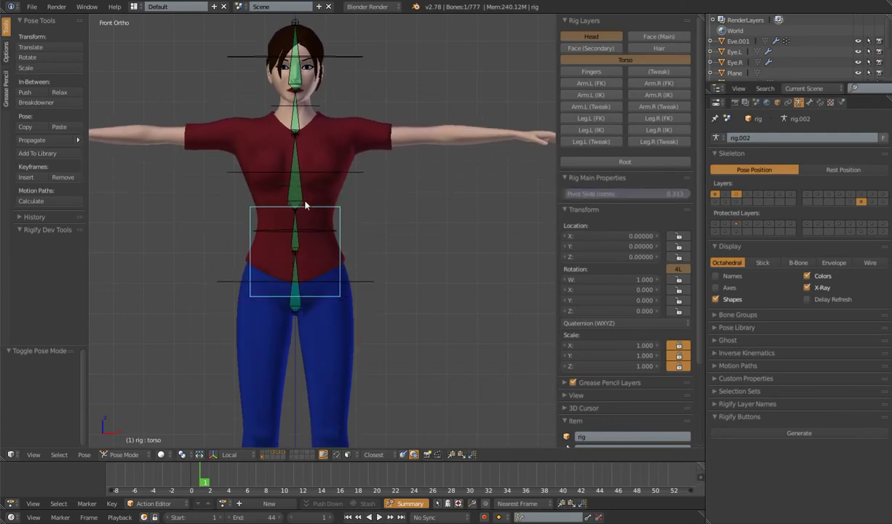
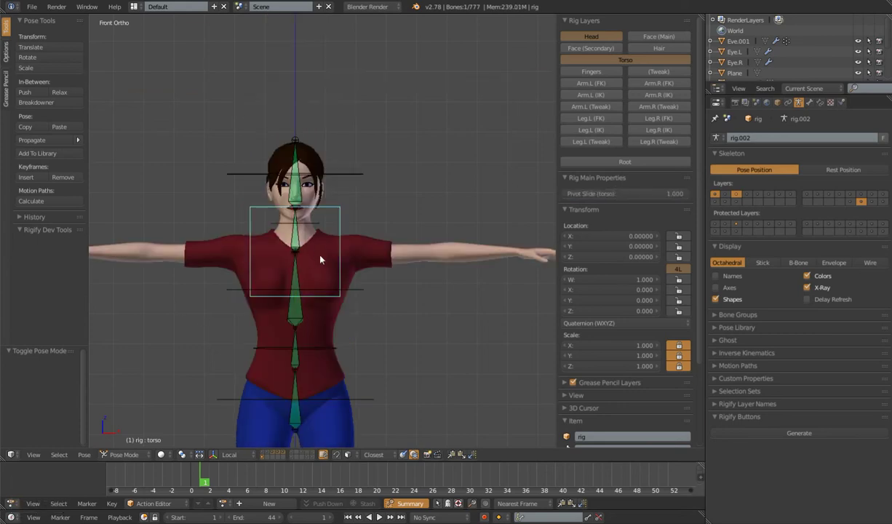
key(r)
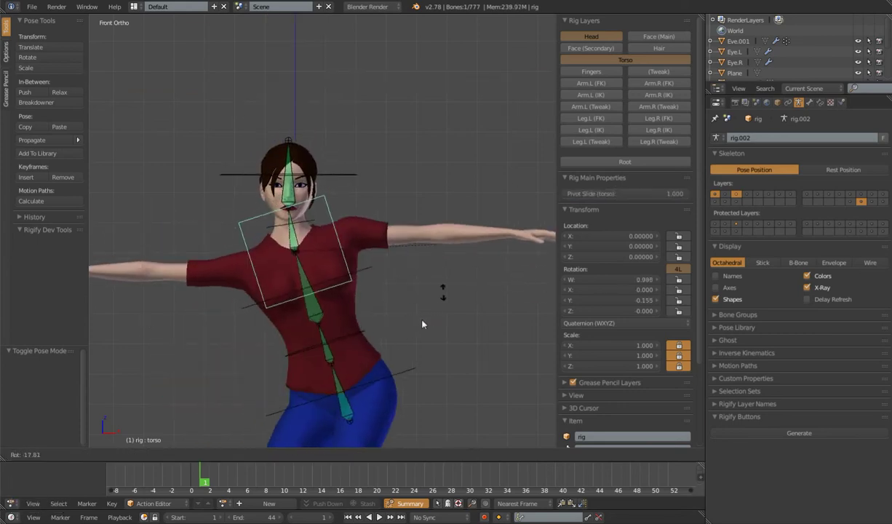
key(Escape)
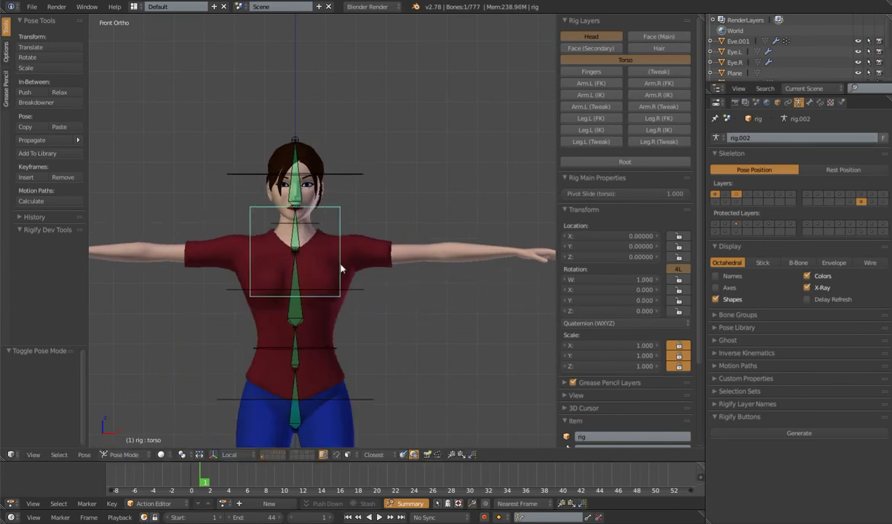
drag(674, 194, 543, 189)
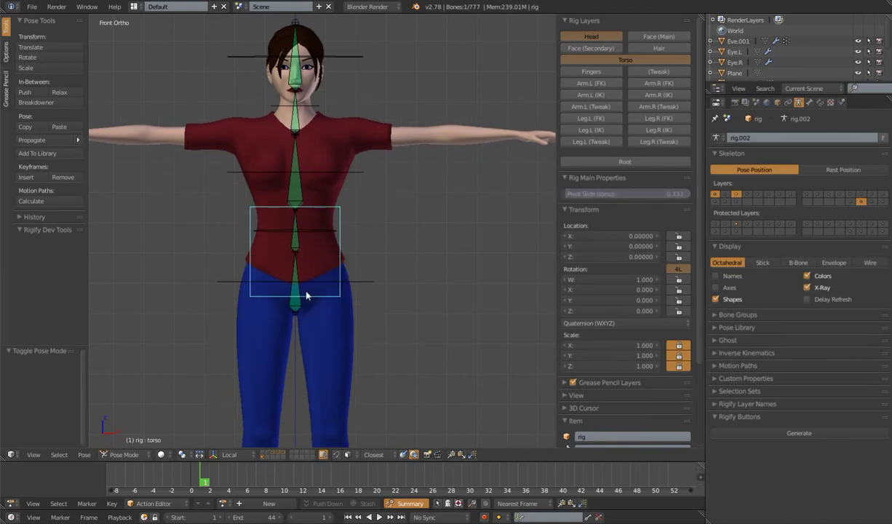
mouse_move(566, 195)
mouse_down()
mouse_move(583, 195)
mouse_move(566, 195)
mouse_up()
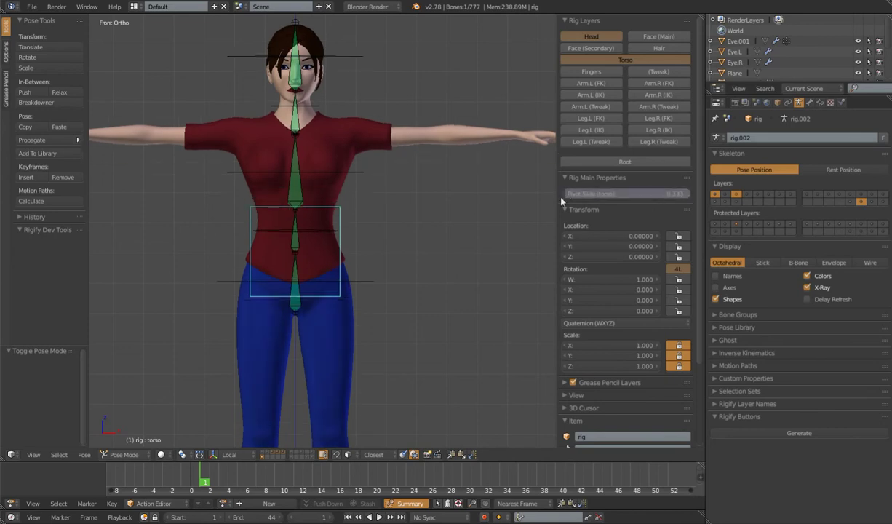
Step: Select the DEF-spine and DEF-hips deform bones in turn to examine the joint between them
right_click(291, 270)
right_click(294, 237)
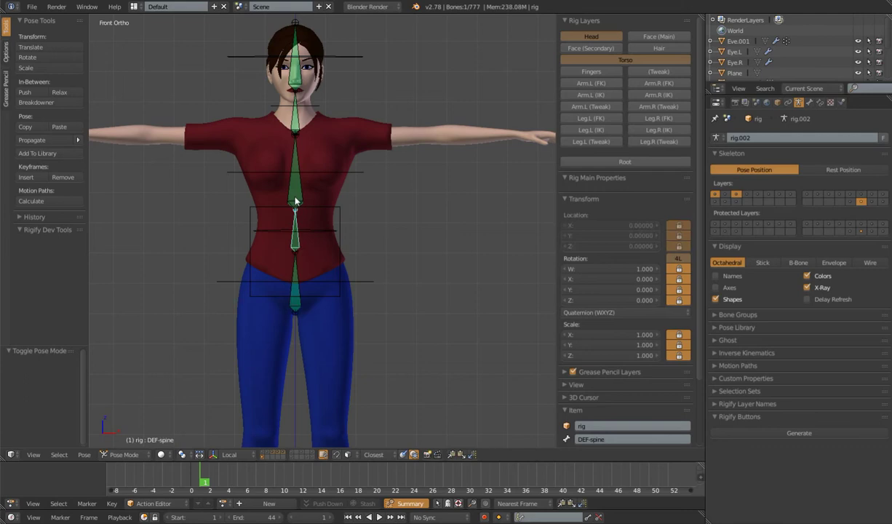
right_click(285, 266)
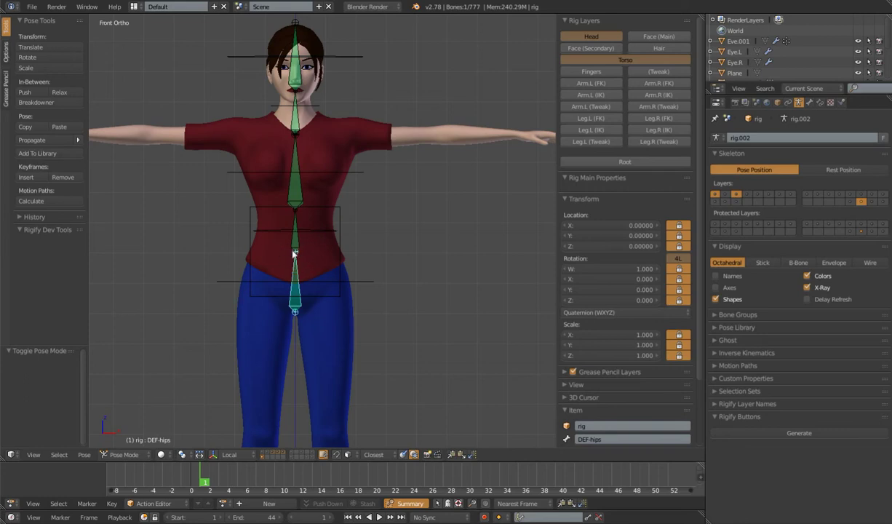
Step: Try rotating the hips control by about 16° in front view to test its pivot between the hips and spine deform bones
right_click(370, 281)
key(r)
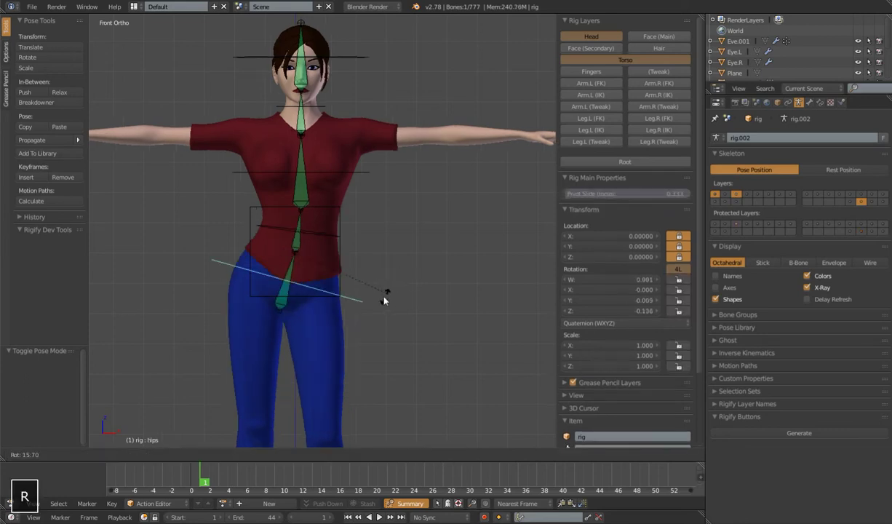
key(Escape)
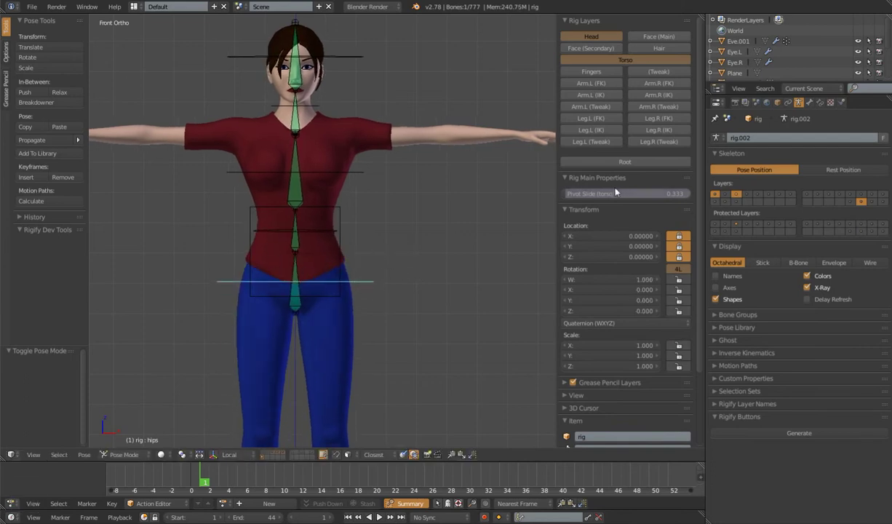
Step: Try Pivot Slide (torso) at 0.667, restore it to 0.333 and select the torso control
drag(568, 193, 667, 198)
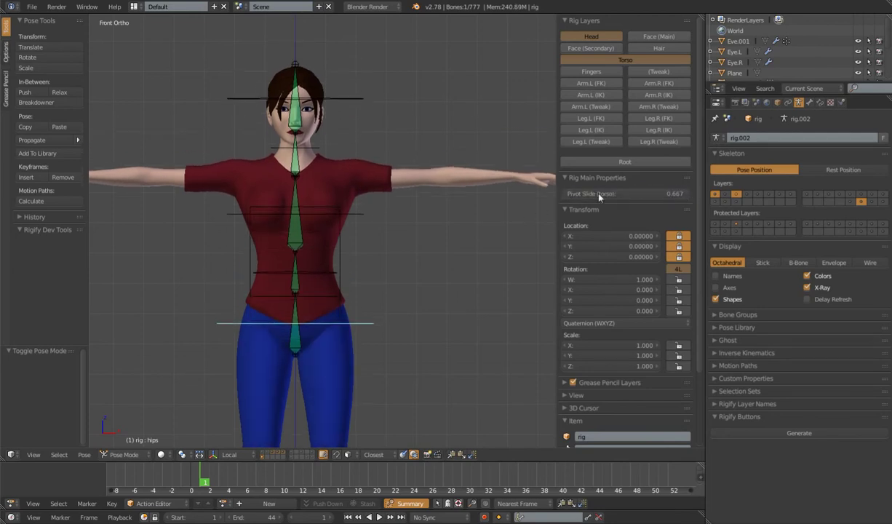
drag(667, 195, 567, 196)
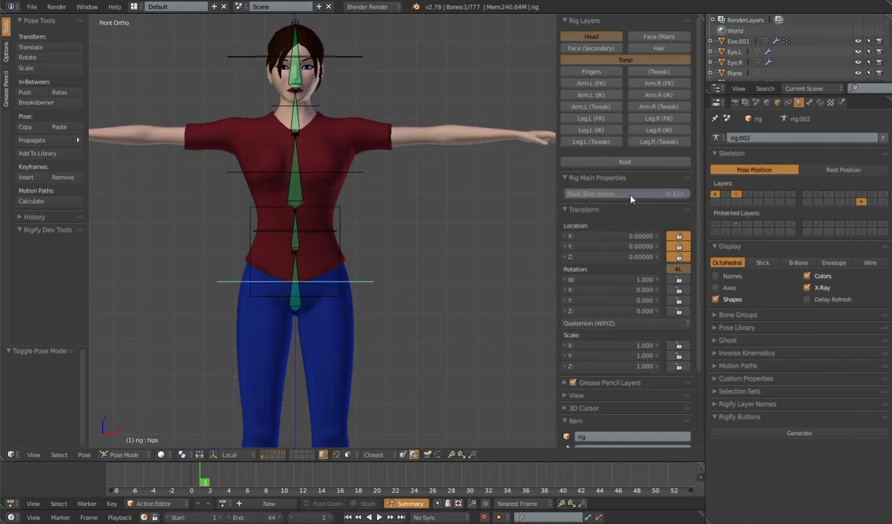
right_click(338, 250)
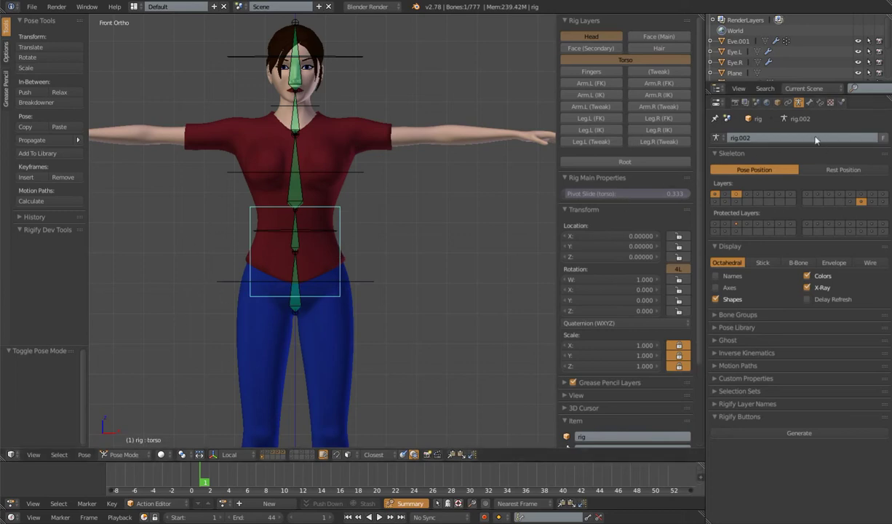
Step: Open the torso bone's pivot_slide custom property settings to examine its value range and soft limits, and close them
click(810, 102)
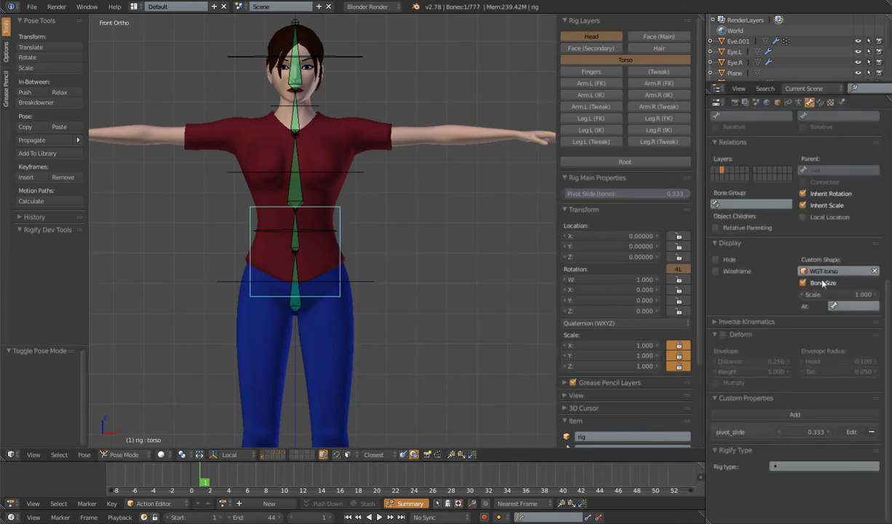
click(717, 399)
click(715, 399)
click(850, 432)
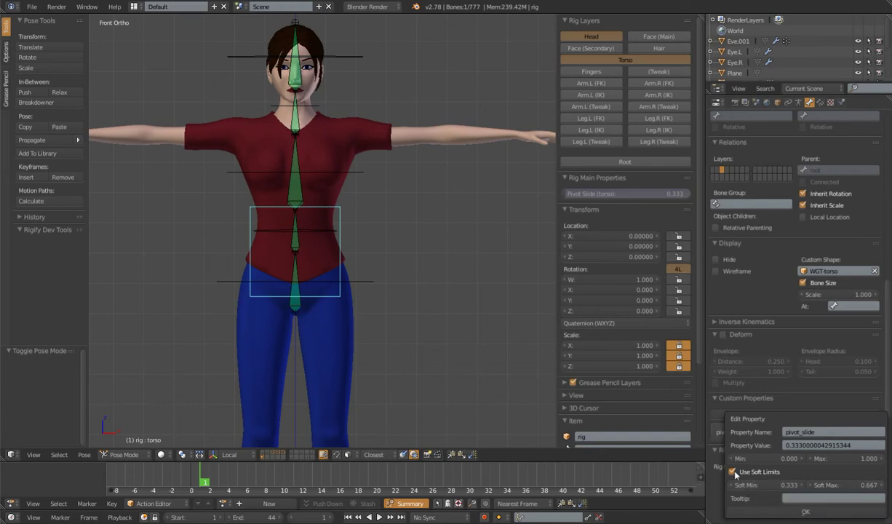
click(800, 511)
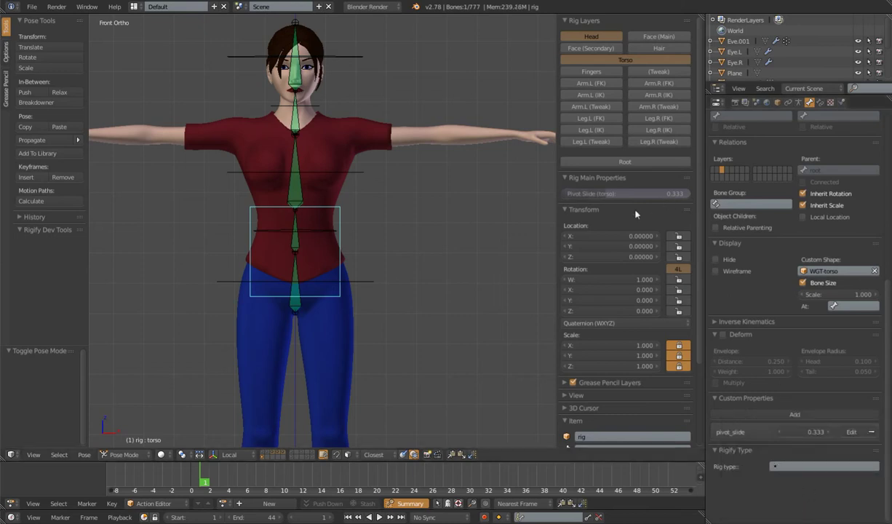
Step: Try Pivot Slide (torso) at about 0.661 and restore it to 0.333
drag(640, 194, 689, 193)
click(574, 193)
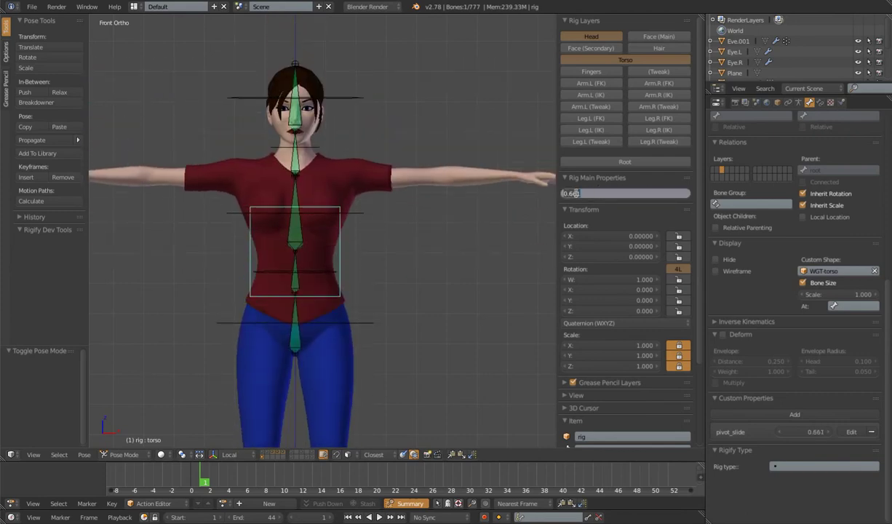
key(Return)
text(.333)
key(Return)
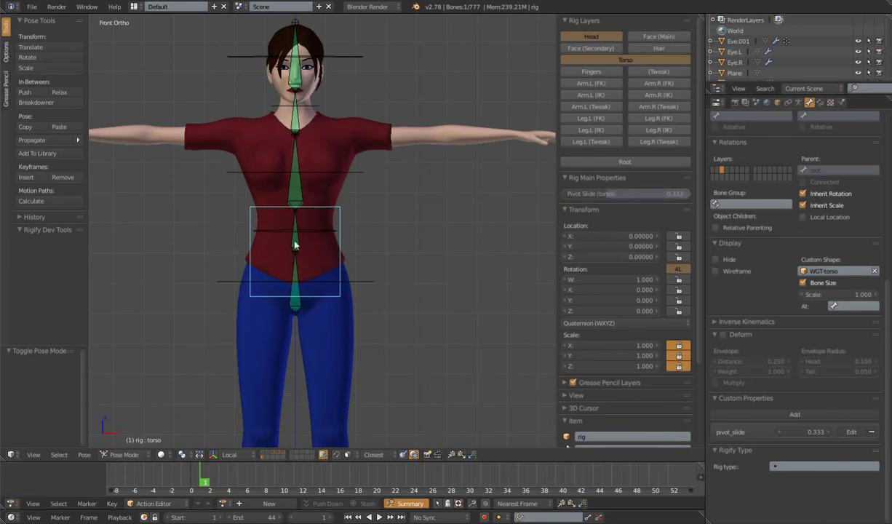
Step: Select the hips control and try rotating it in front view with the pivot slide at 0.333
scroll(365, 270, down, 3)
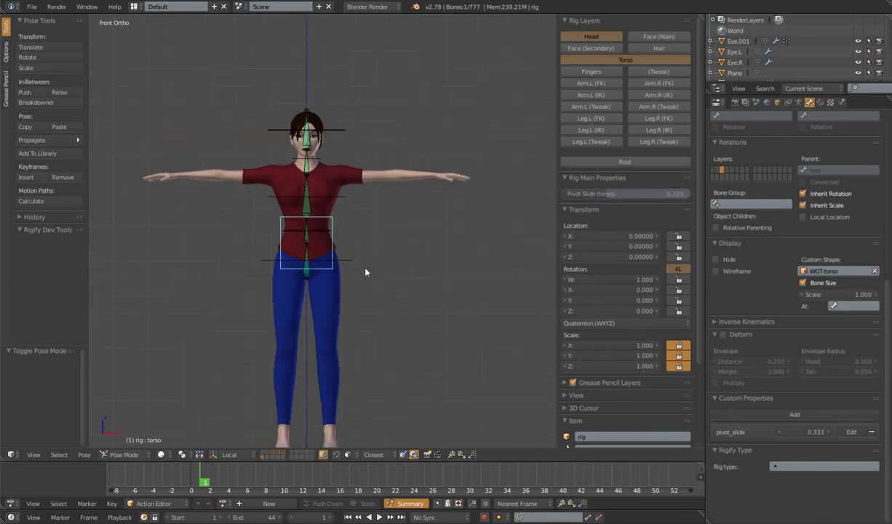
scroll(365, 272, up, 3)
scroll(365, 272, down, 3)
scroll(366, 272, up, 3)
right_click(374, 295)
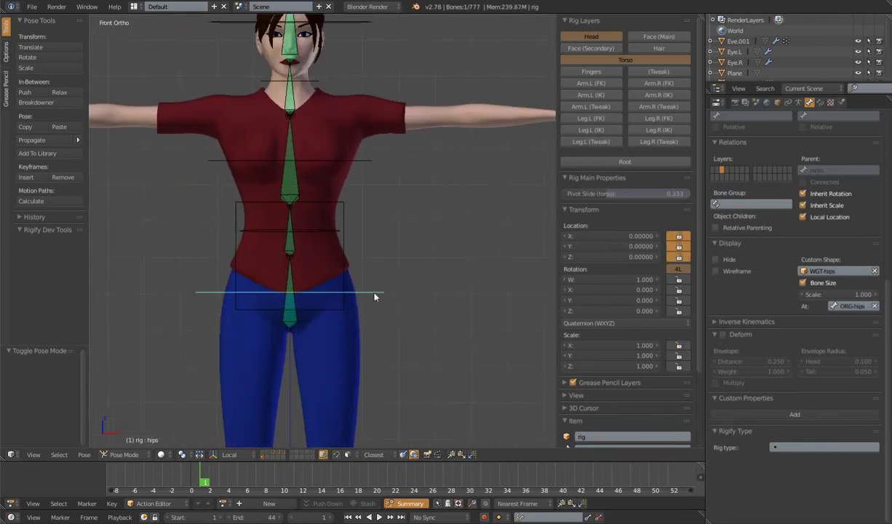
key(r)
click(421, 300)
scroll(419, 302, down, 2)
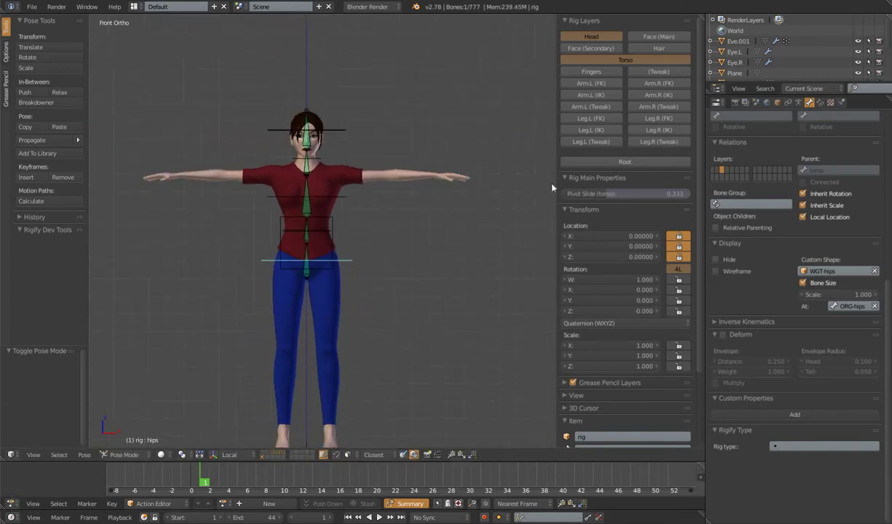
Step: Try rotating the hips control by about 27° and again by about 10°, cancelling both rotations
scroll(330, 324, up, 3)
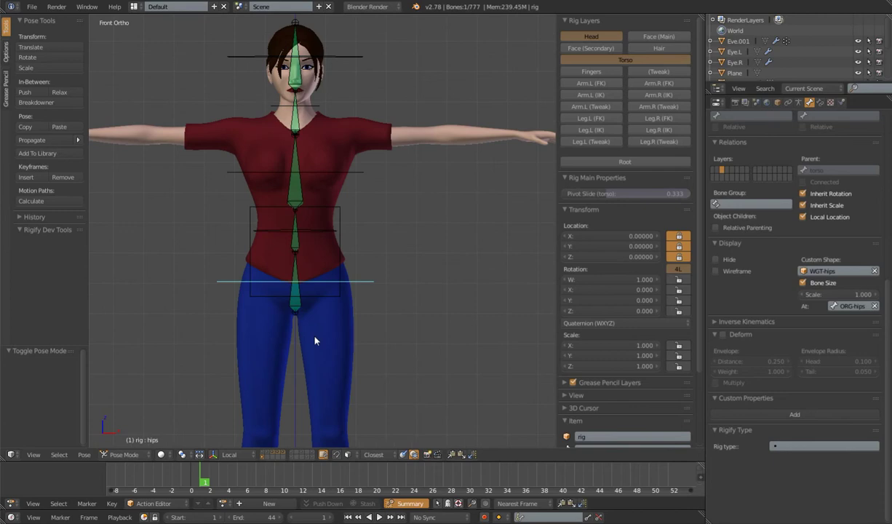
key(r)
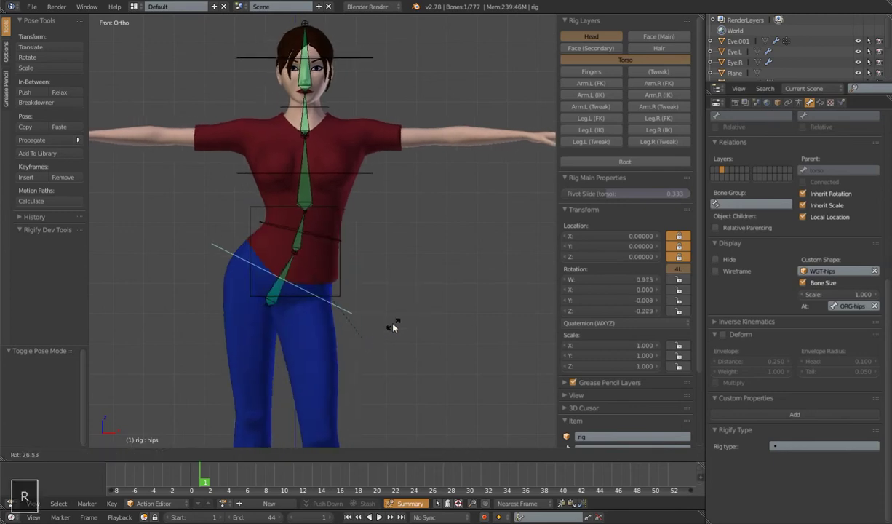
right_click(376, 290)
key(r)
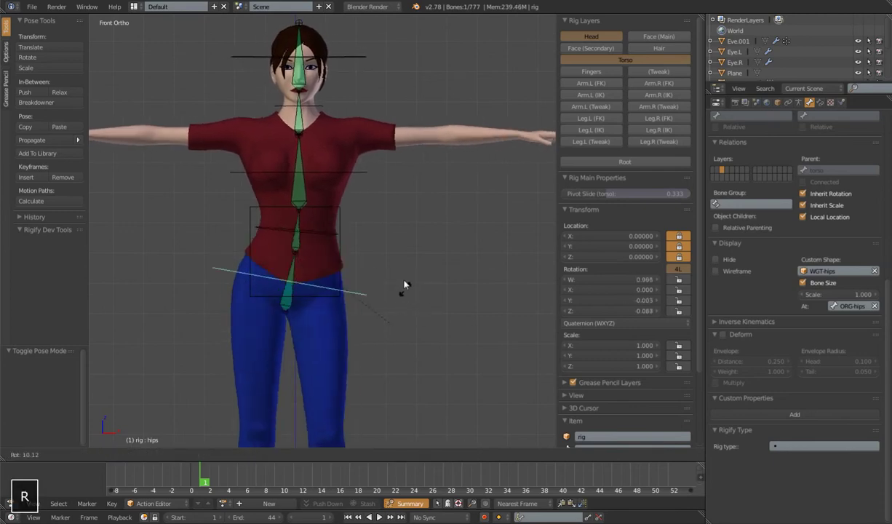
right_click(372, 293)
scroll(373, 298, down, 3)
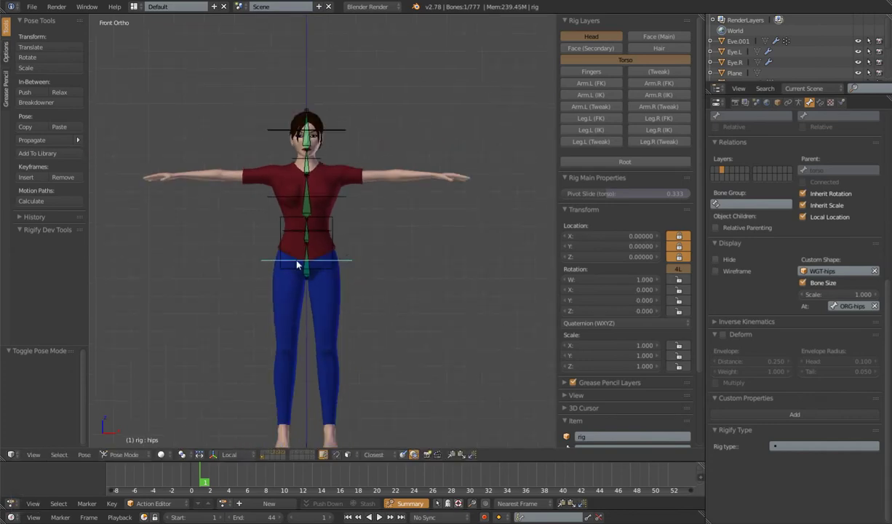
Step: Set Pivot Slide (torso) to 0.000 and try rotating the torso control, cancelling the rotation
right_click(333, 240)
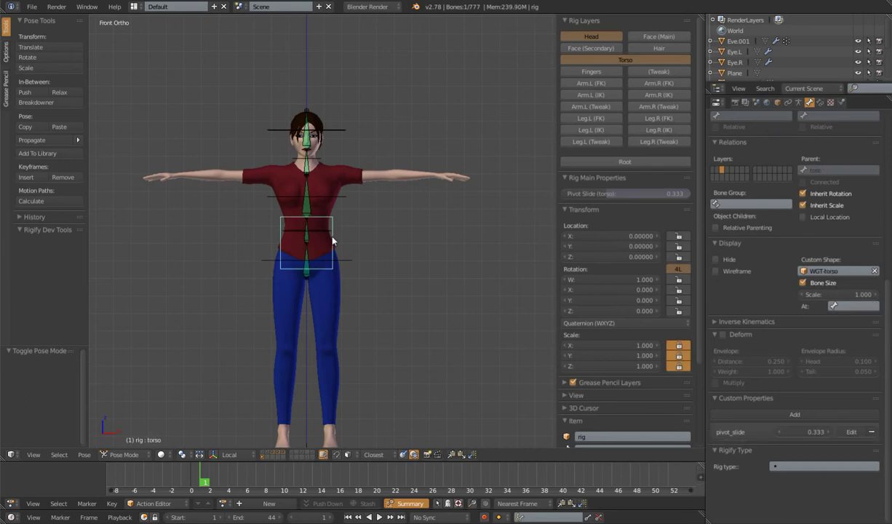
drag(626, 193, 560, 194)
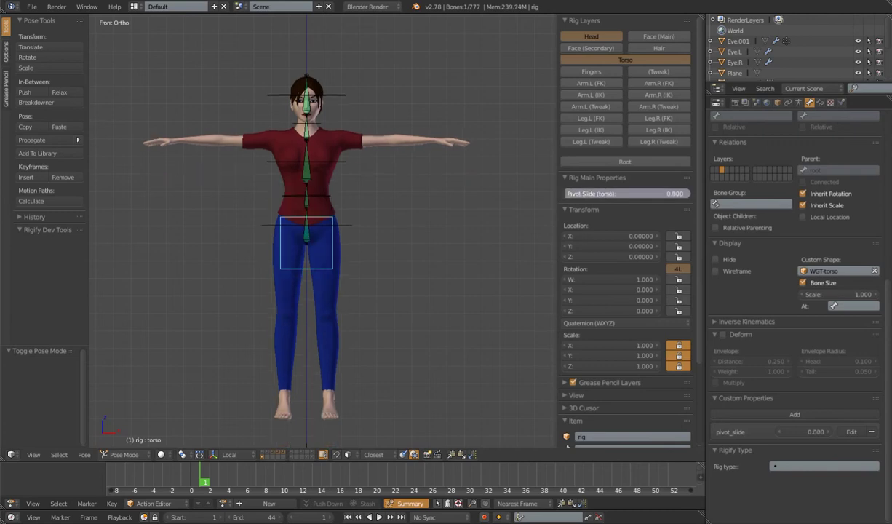
key(r)
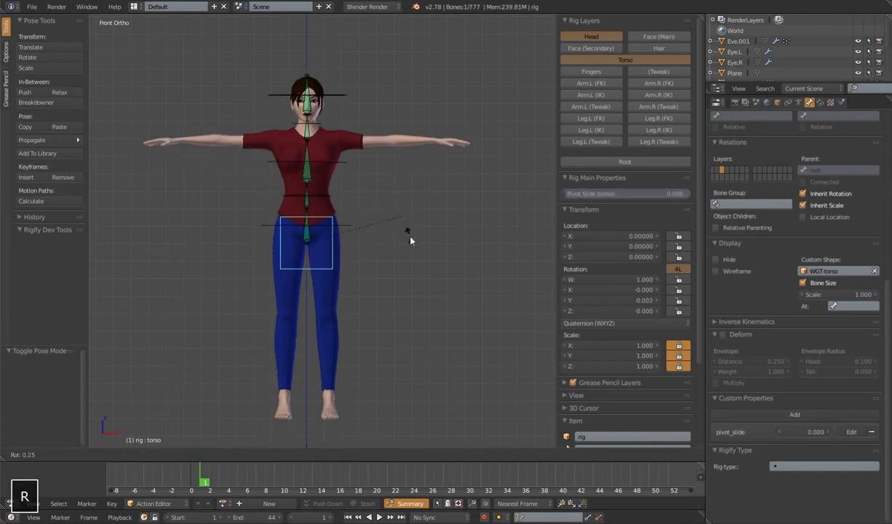
right_click(401, 204)
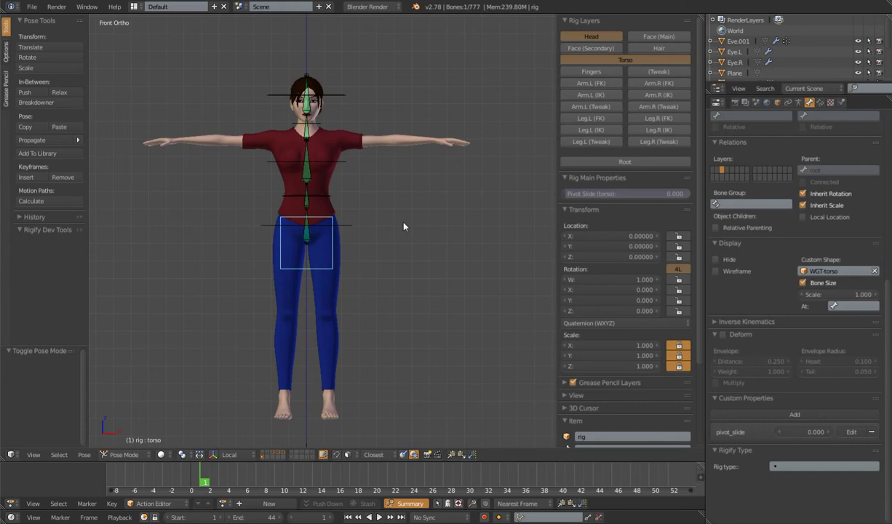
Step: Try moving the torso control down by about 0.218 and rotating it by about -47°, and clear its transforms
key(g)
click(450, 268)
key(r)
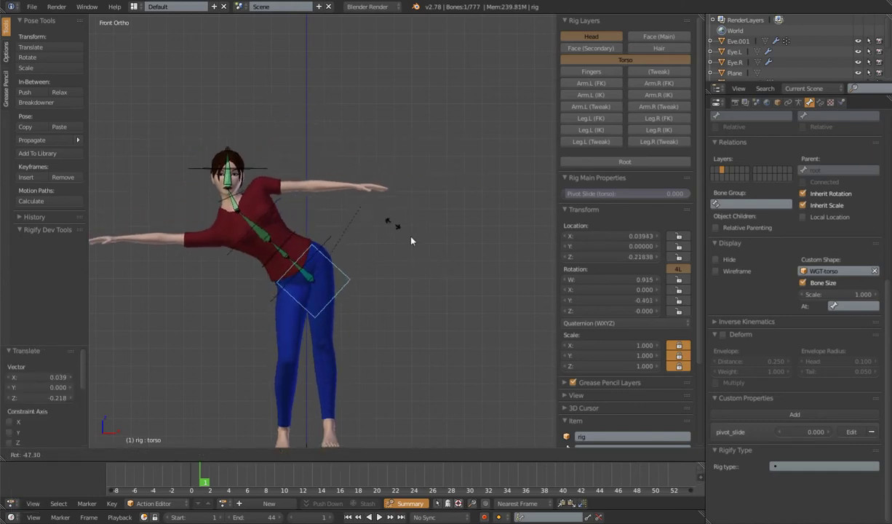
right_click(406, 245)
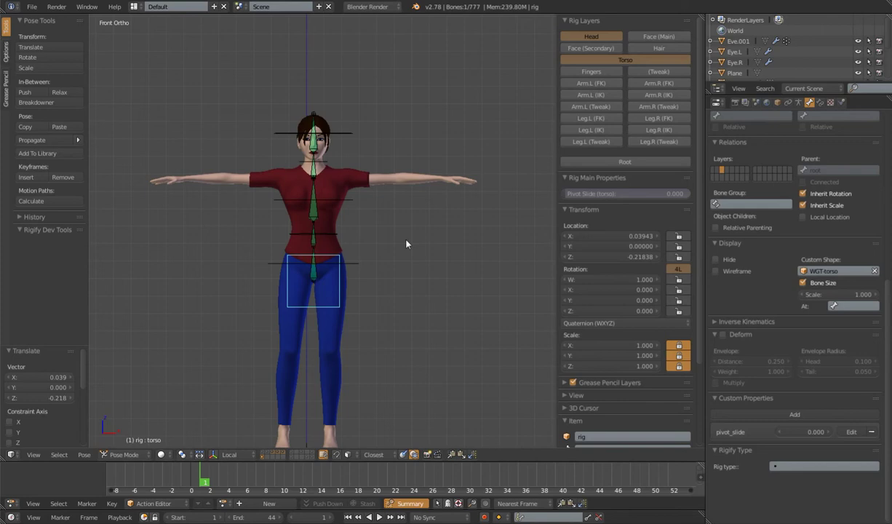
key(alt+g)
key(alt+s)
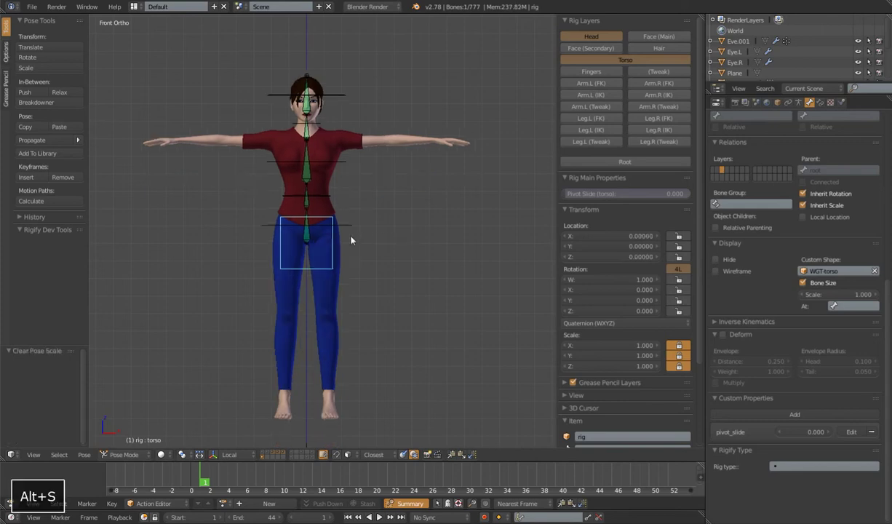
Step: Restore Pivot Slide (torso) to 0.333
mouse_move(588, 194)
mouse_down()
mouse_move(604, 195)
mouse_move(587, 197)
mouse_up()
click(588, 194)
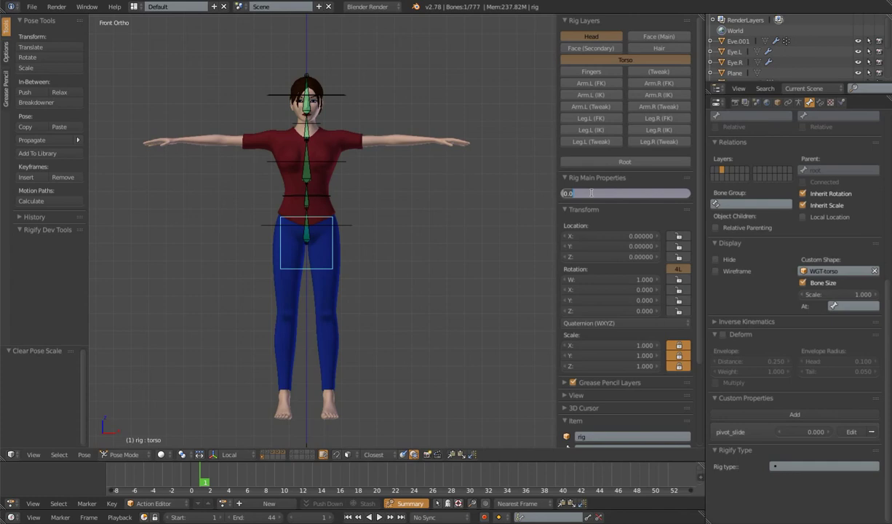
text(0.33)
key(Return)
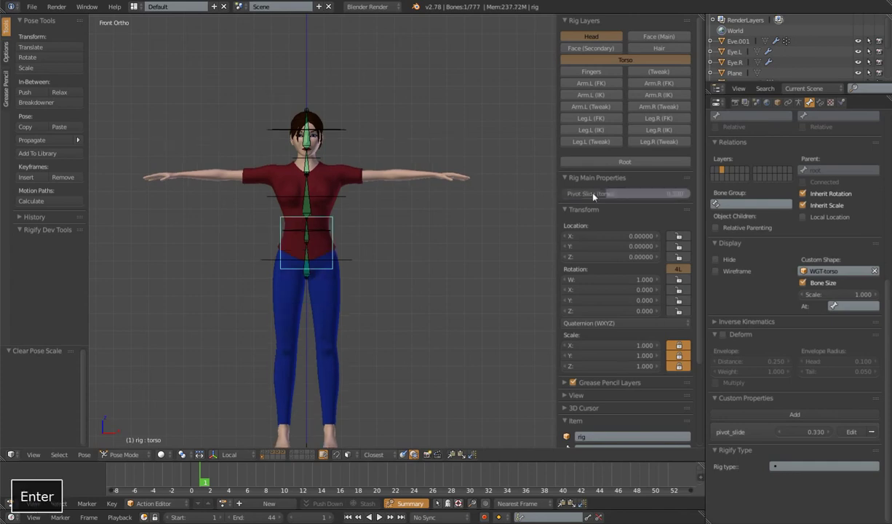
click(591, 192)
text(33)
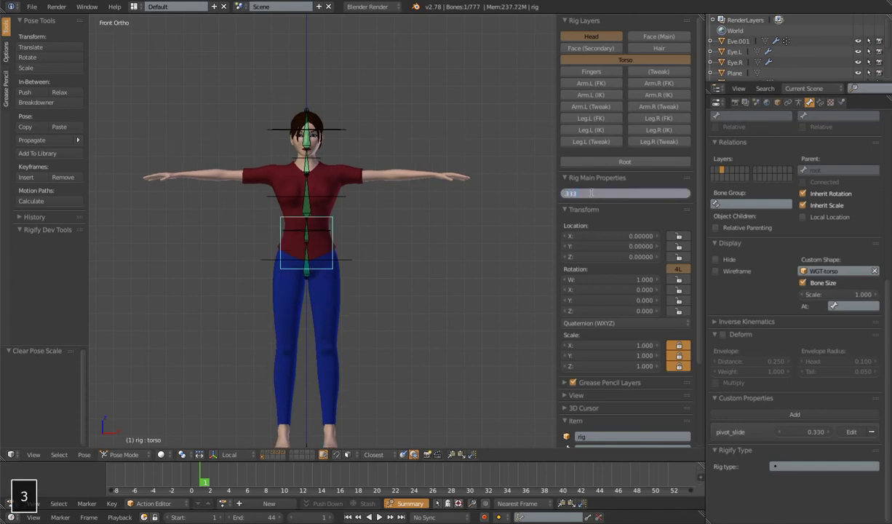
key(Return)
Step: Try rotating the hips control by about -19° and again by about -6°, cancelling both rotations
middle_drag(348, 239, 340, 209)
scroll(323, 196, up, 3)
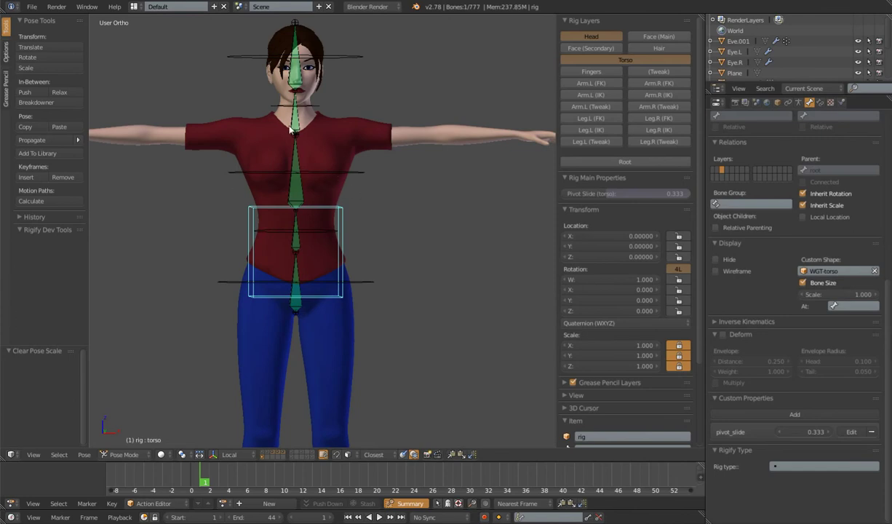
right_click(367, 283)
key(r)
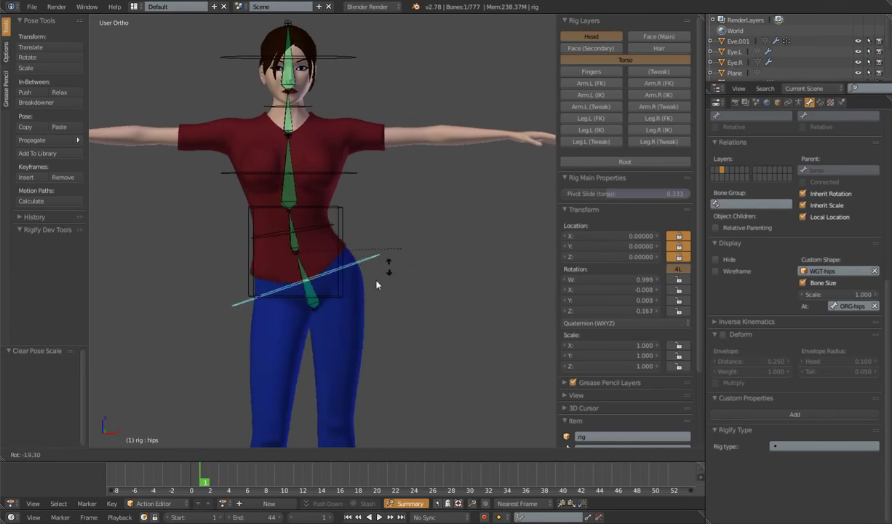
key(Escape)
scroll(360, 290, down, 3)
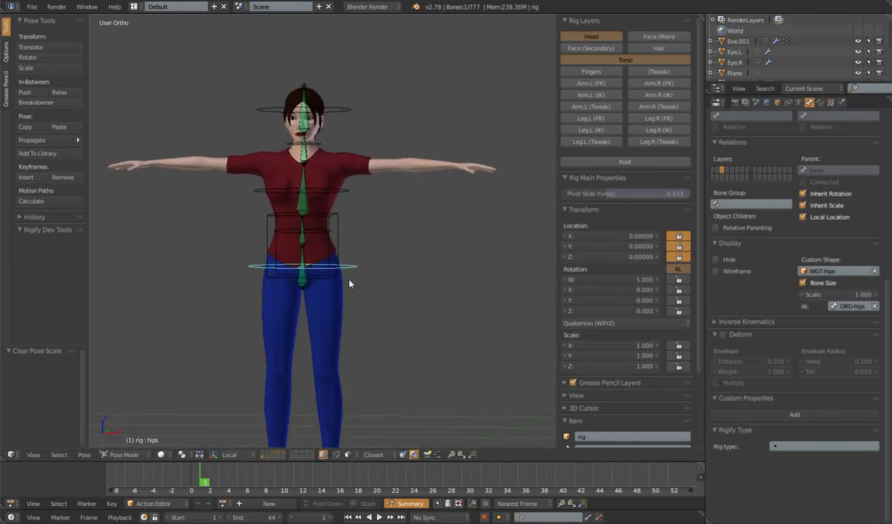
key(r)
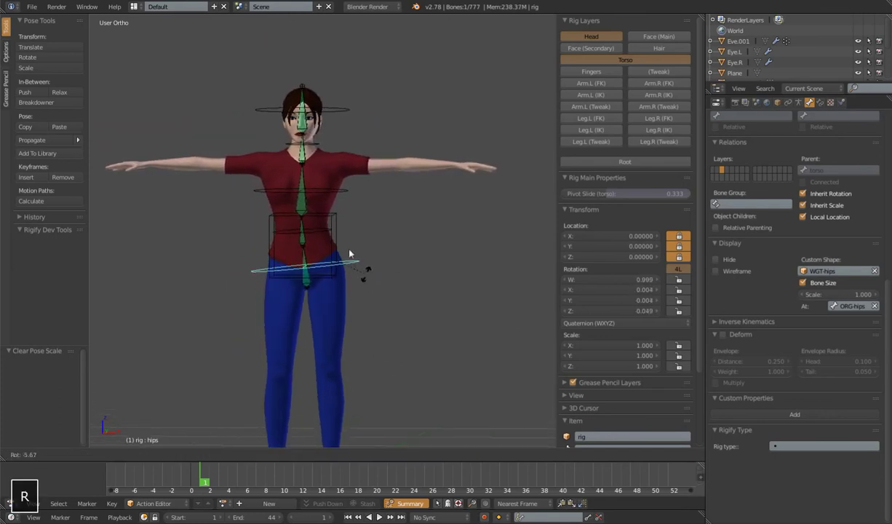
key(Escape)
Step: Rotate the hips control by about 6° and move the torso control about -0.011 along X
key(r)
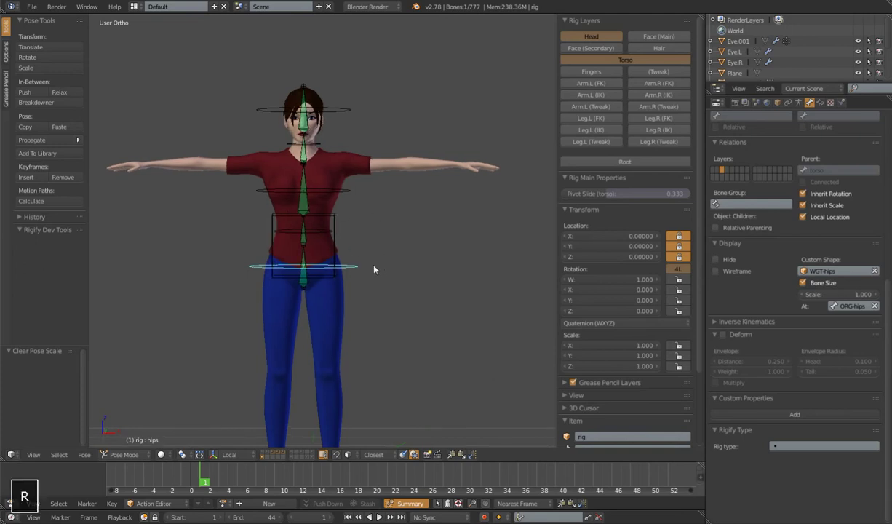
click(284, 191)
right_click(335, 234)
key(g)
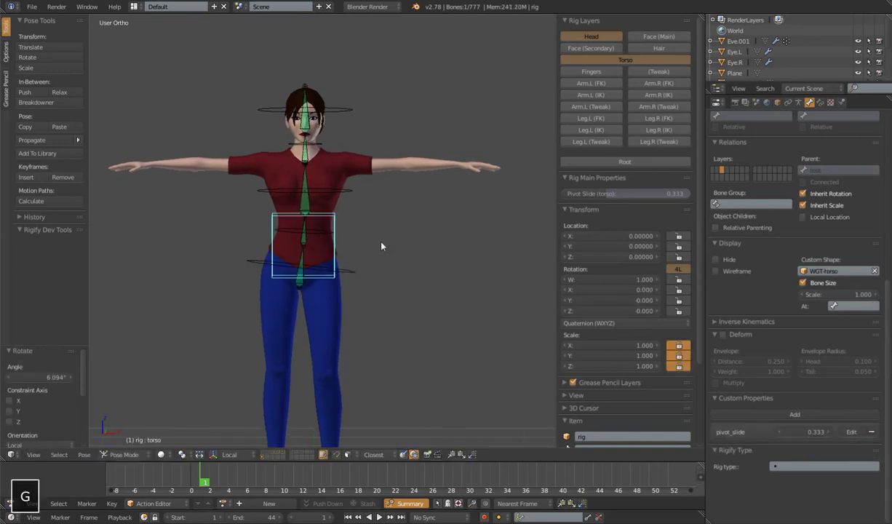
click(349, 271)
Step: Rotate the hips control by about -26° and move the torso control about 0.024 in X and -0.004 in Z
right_click(348, 271)
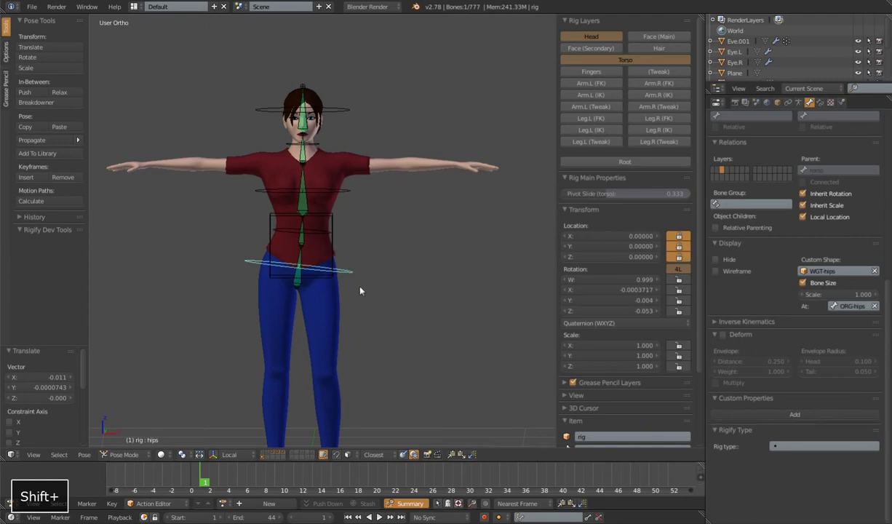
key(r)
click(340, 209)
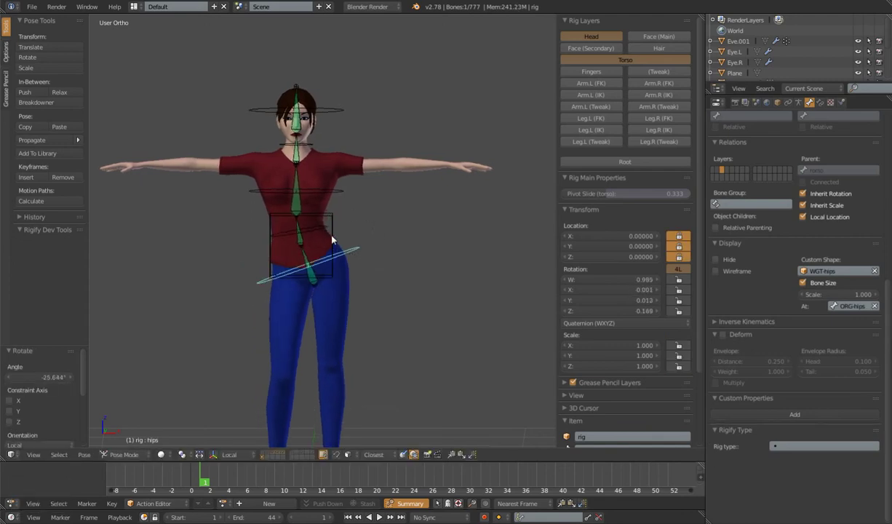
right_click(335, 239)
key(g)
click(364, 233)
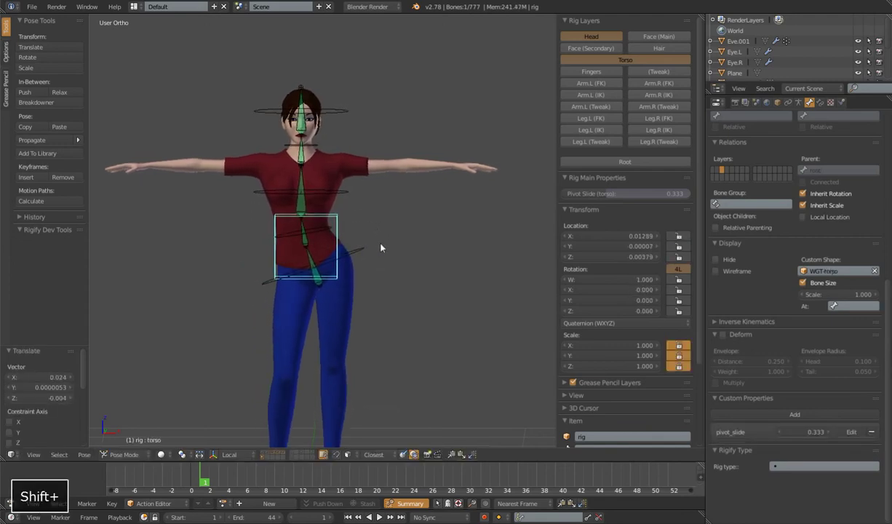
Step: Select all visible bones and clear their pose transforms
key(a)
key(alt+r)
key(alt+s)
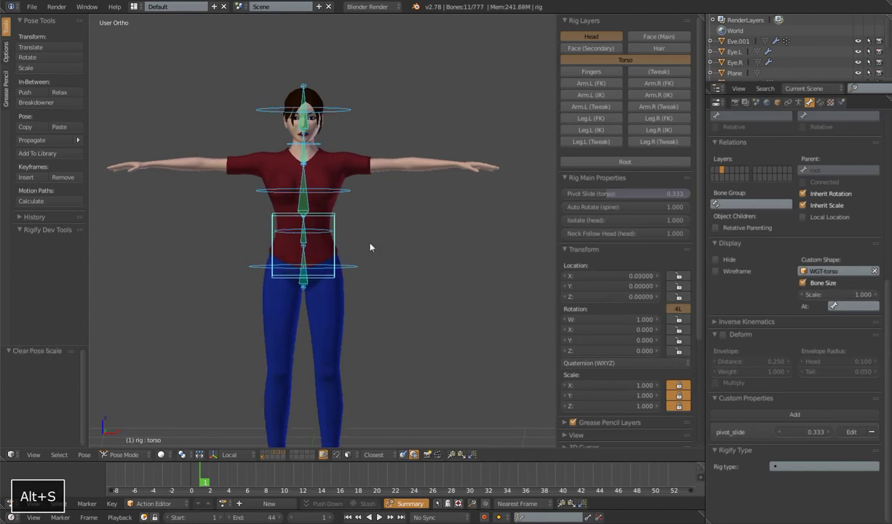
Step: Set the torso control's pivot slide to 0.820 and try rotating the hips control by about 28°
right_click(327, 233)
mouse_move(606, 195)
mouse_down()
mouse_move(668, 195)
mouse_move(593, 193)
mouse_up()
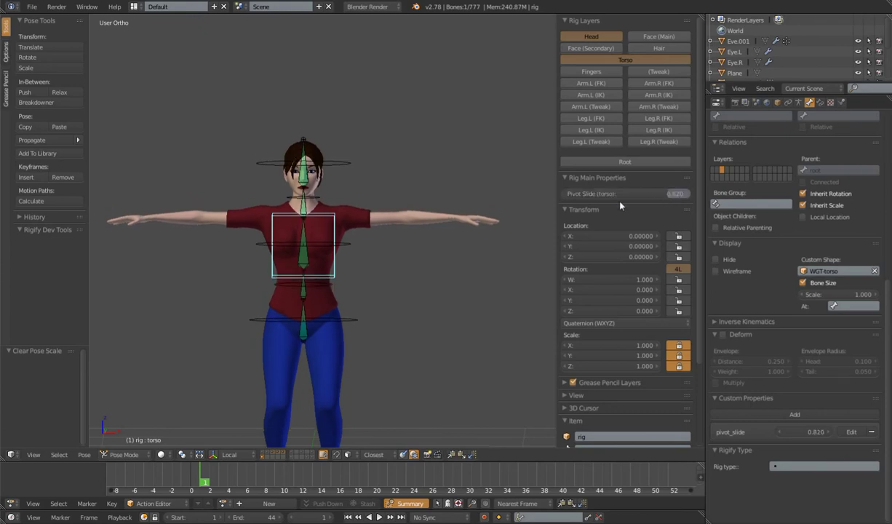
right_click(357, 325)
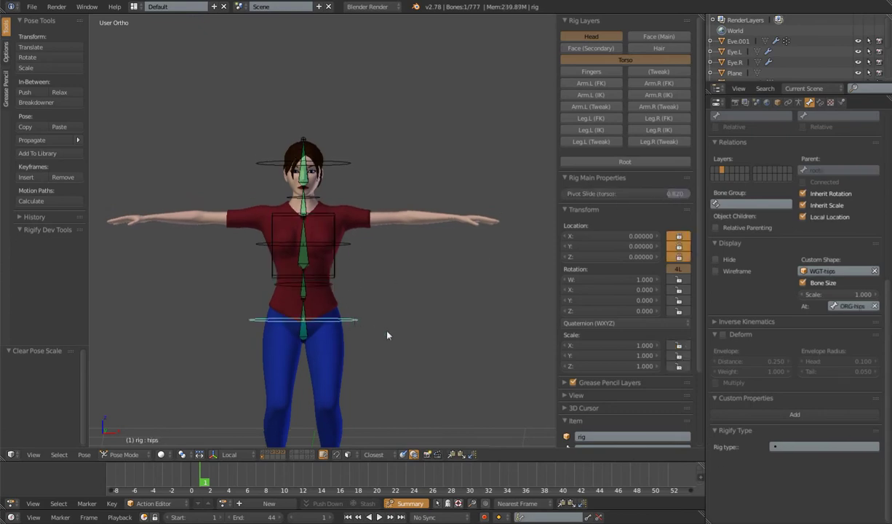
key(r)
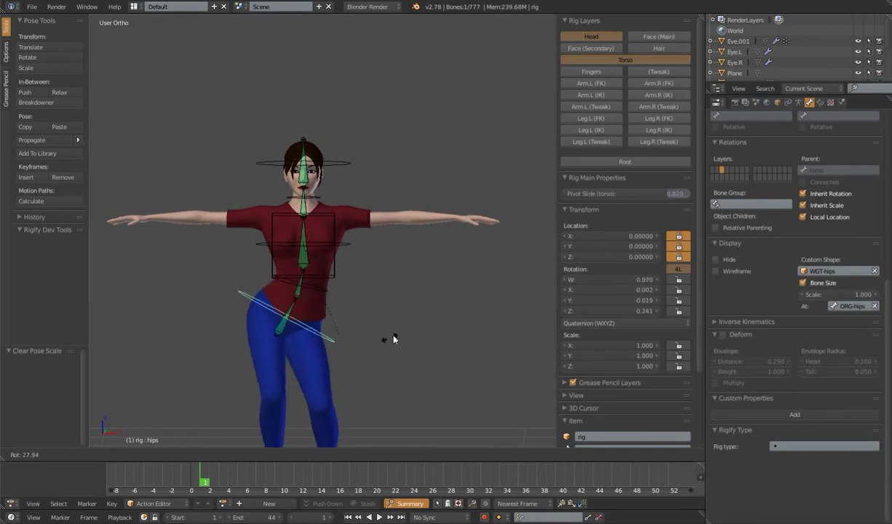
right_click(393, 339)
key(r)
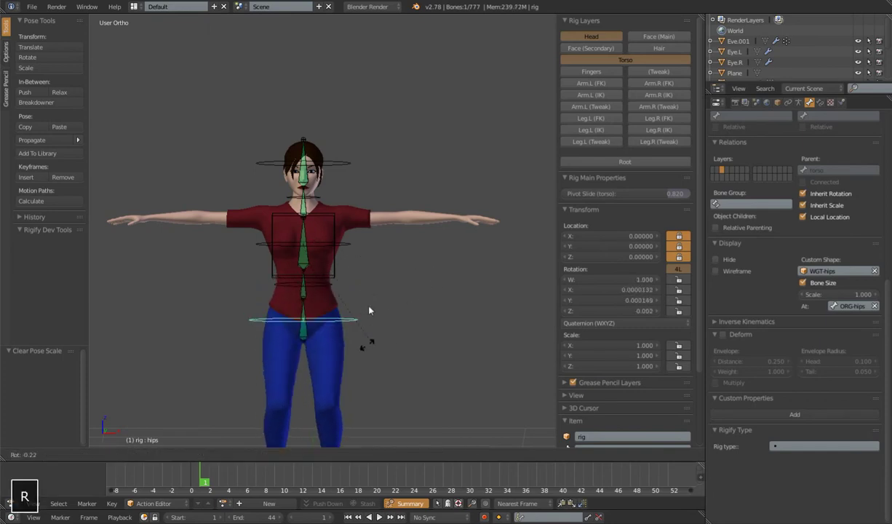
right_click(448, 308)
Step: Select all visible bones and clear their pose rotation and scale
middle_drag(449, 308, 385, 297)
key(a)
key(alt+r)
key(alt+s)
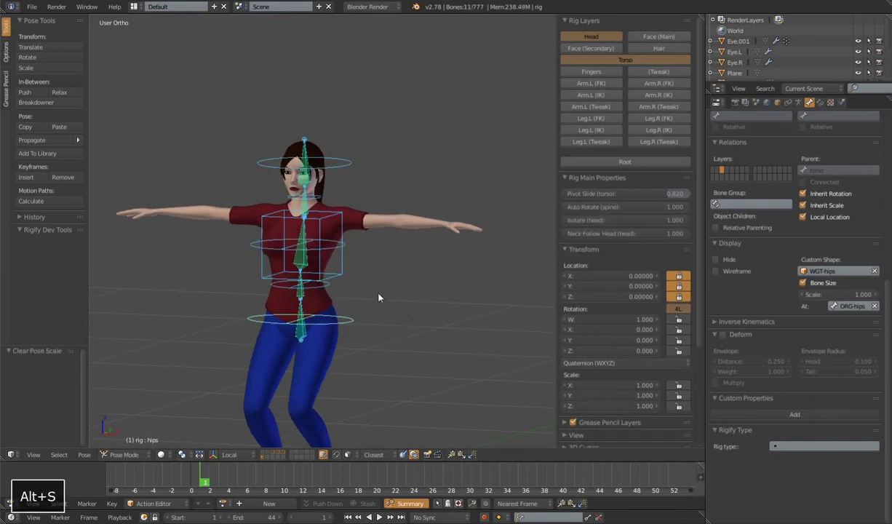
Step: Select the torso control and try rotating it by about 12° in a side view
right_click(341, 242)
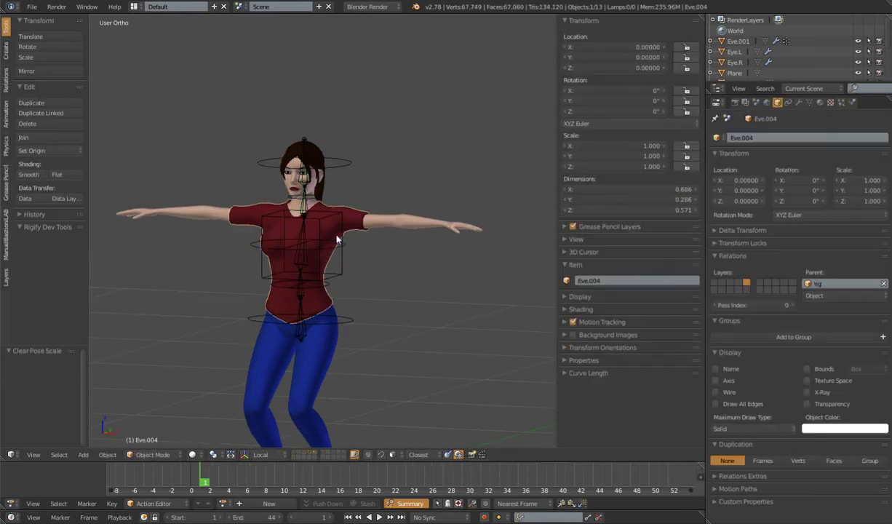
right_click(331, 225)
middle_drag(332, 225, 329, 279)
key(r)
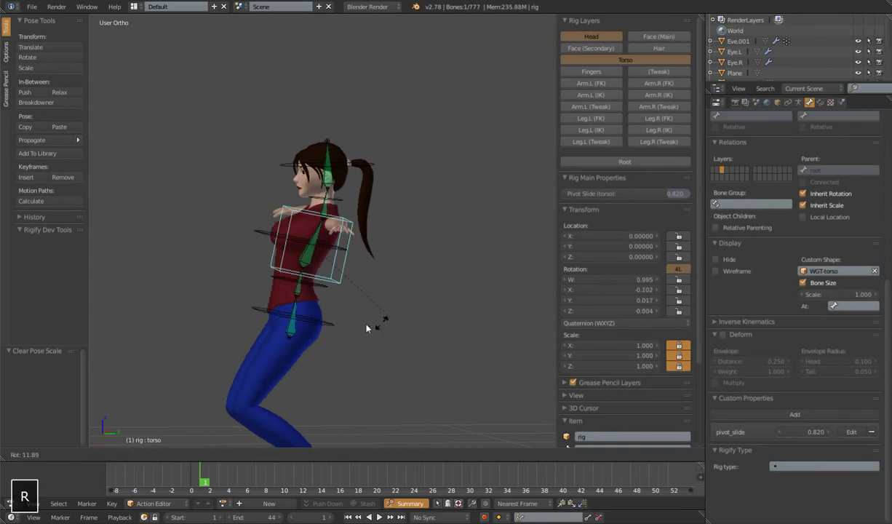
key(Escape)
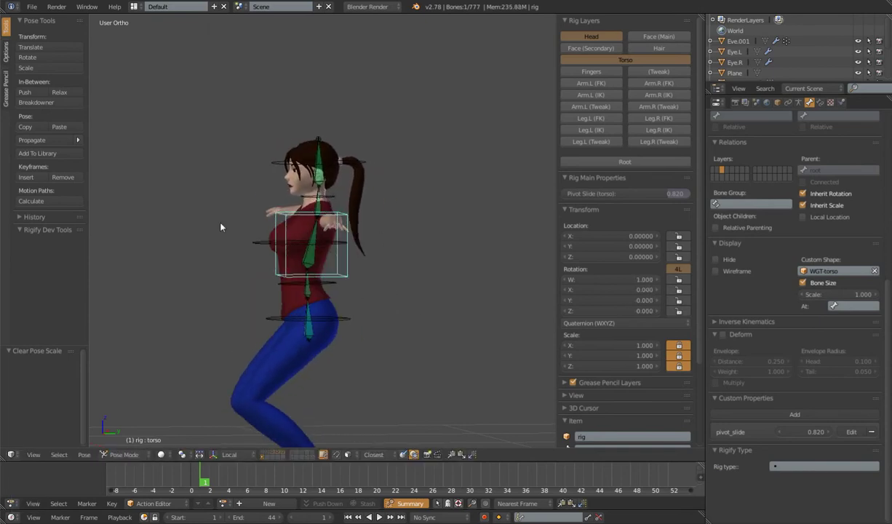
Step: Set the torso control's pivot slide to 0.333
click(625, 193)
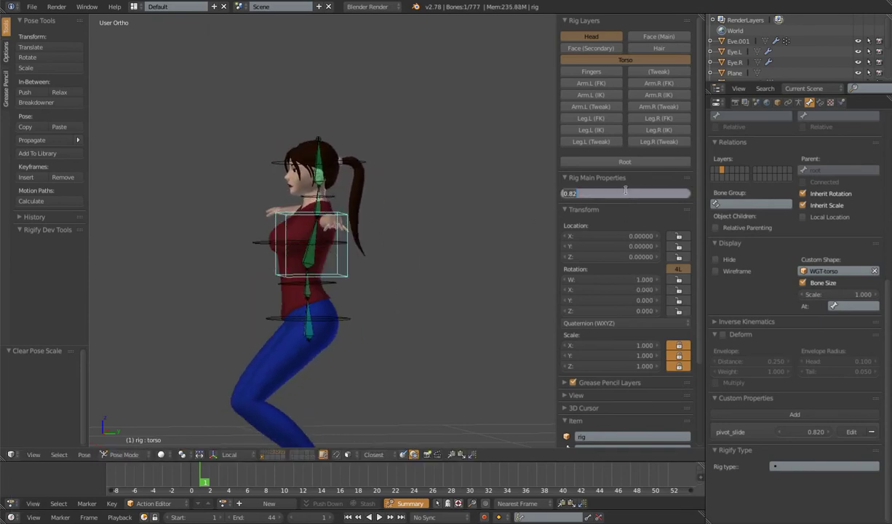
key(BackSpace)
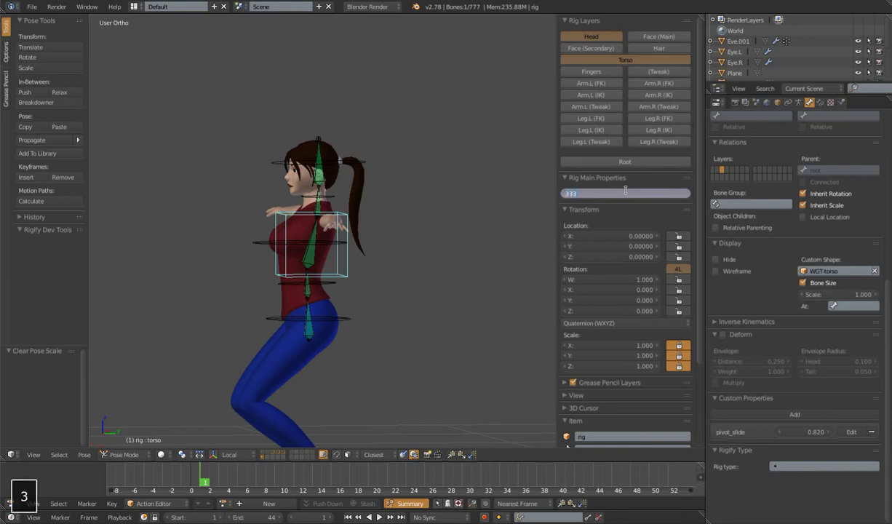
text(.333)
key(Return)
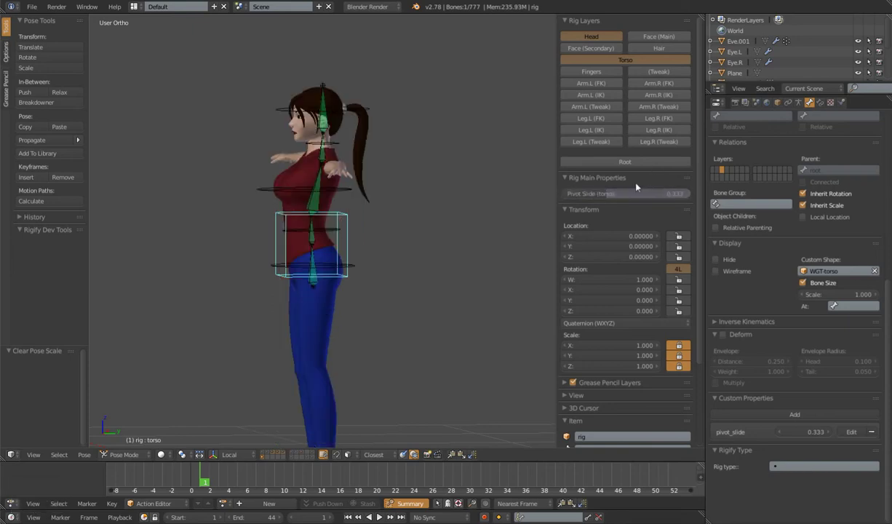
Step: Examine the torso rig from the front and select the hips, chest and spine controls together
middle_drag(326, 252, 378, 264)
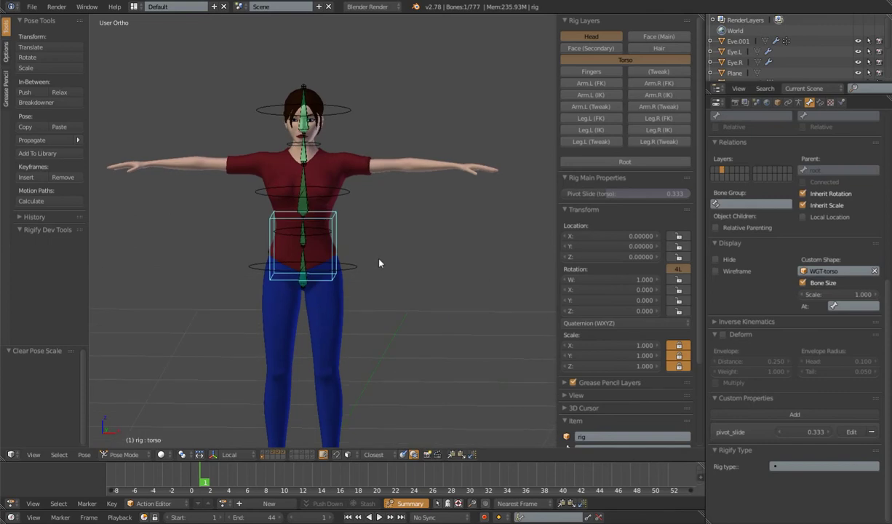
key(KP_1)
scroll(379, 260, up, 3)
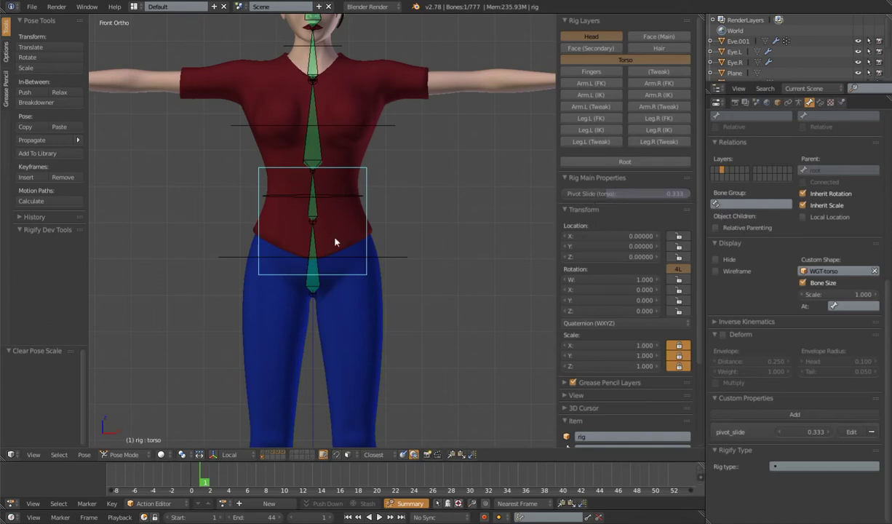
scroll(384, 278, down, 3)
scroll(377, 282, up, 3)
click(391, 259)
shift+click(387, 125)
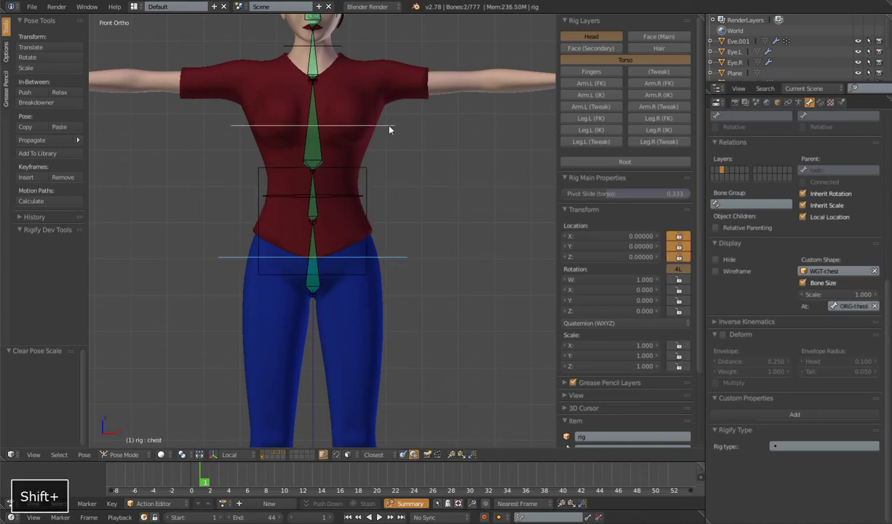
shift+click(360, 197)
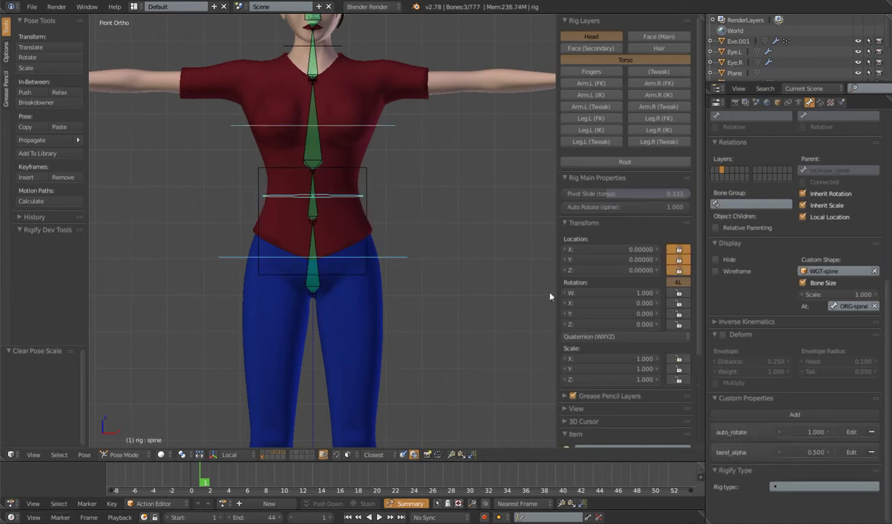
Step: Select the hips and chest controls individually and try scaling the chest control
middle_drag(440, 258, 454, 258)
middle_drag(416, 289, 398, 251)
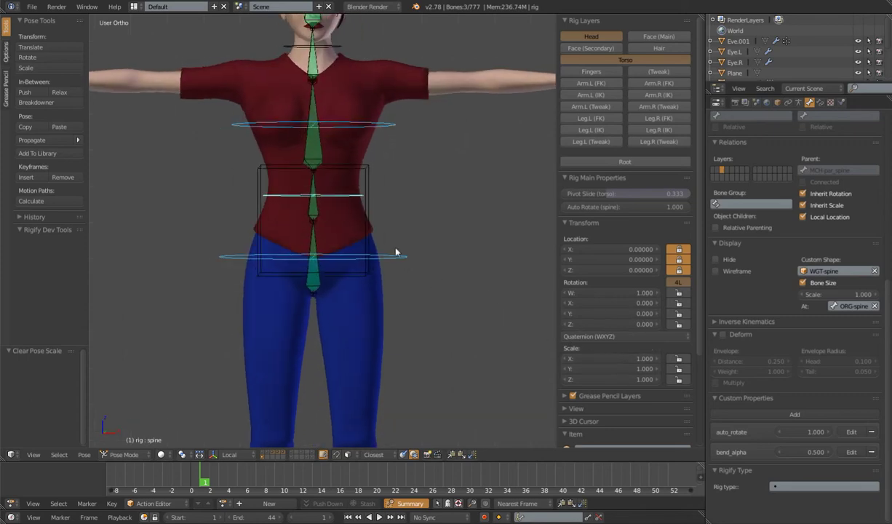
right_click(399, 255)
mouse_move(444, 321)
middle_down()
mouse_move(434, 292)
mouse_move(442, 319)
middle_up()
right_click(388, 131)
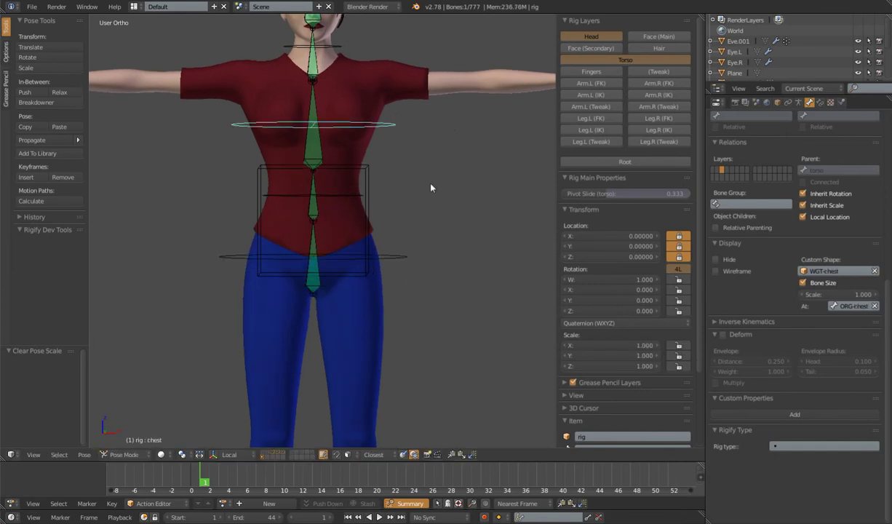
key(s)
right_click(430, 168)
Step: Try scaling the chest control by about 1.13 along its local Y axis and about 1.02 along local Z
middle_drag(430, 168, 395, 252)
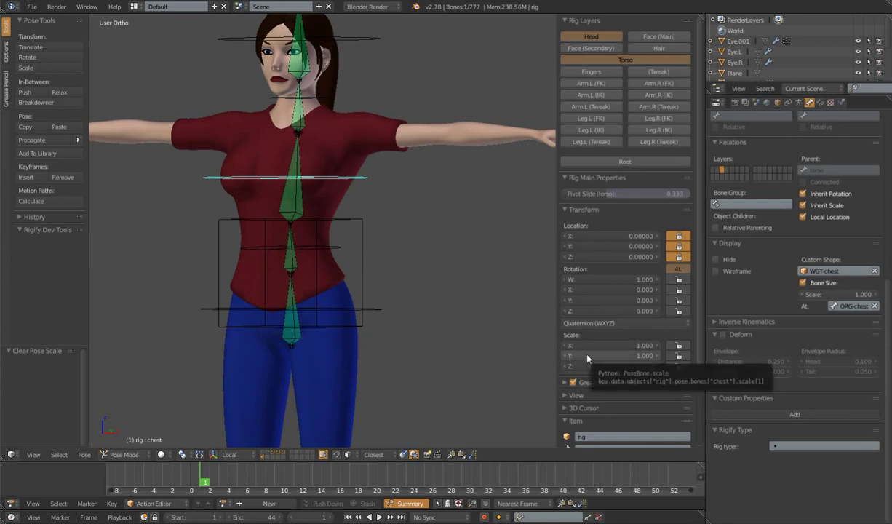
key(s)
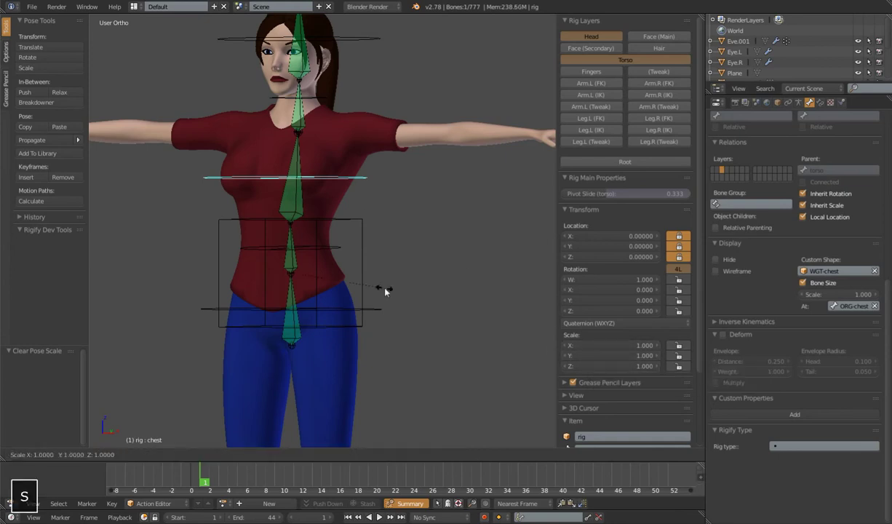
key(y)
key(y)
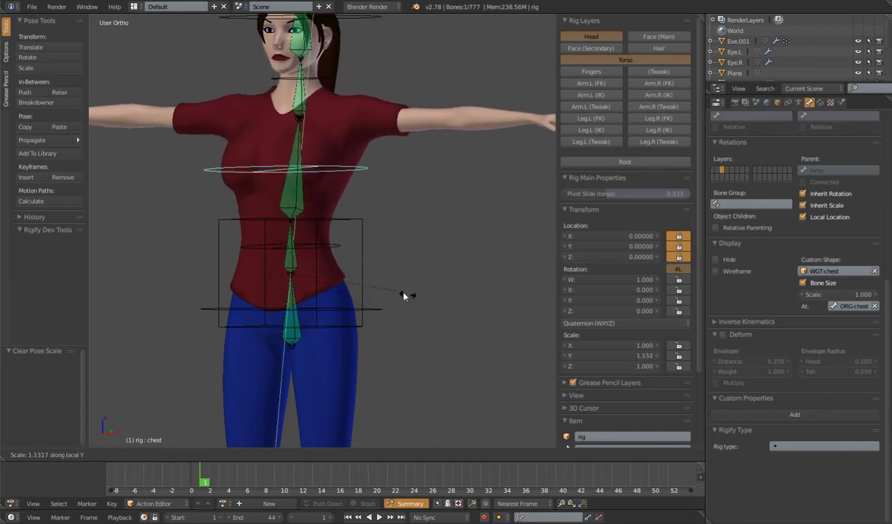
key(Escape)
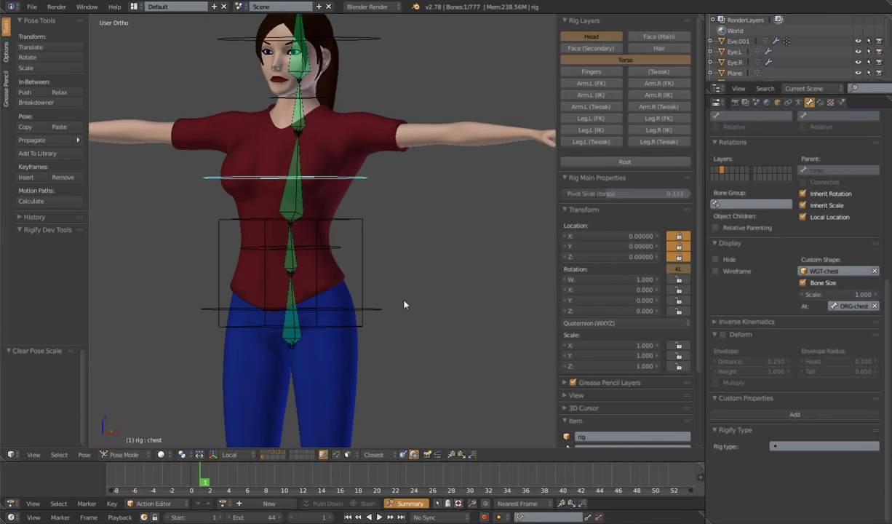
key(s)
key(z)
key(z)
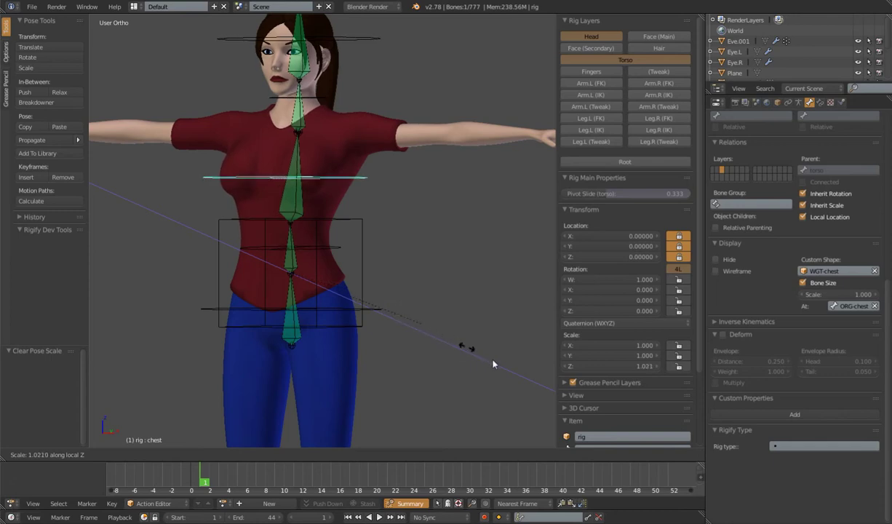
right_click(421, 316)
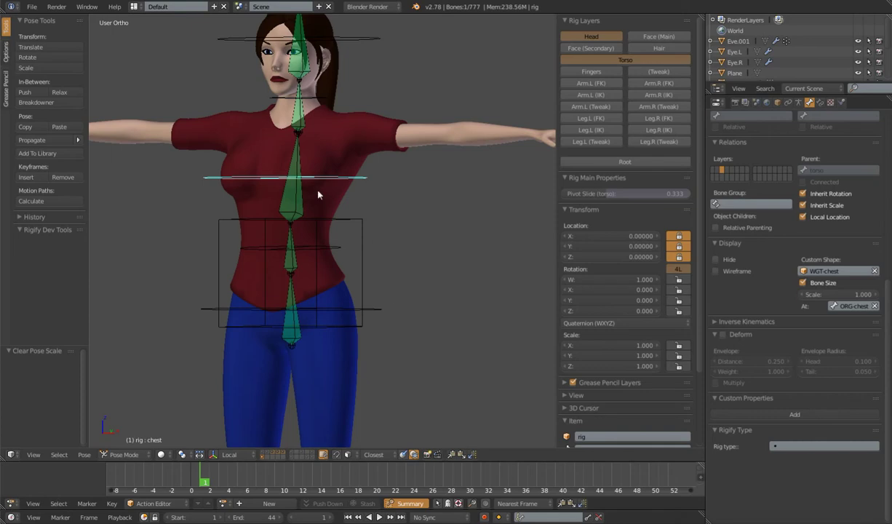
Step: Try rotating the hips control several times, including by about 6° and about 32°, cancelling each rotation
middle_drag(368, 241, 383, 242)
right_click(383, 315)
key(r)
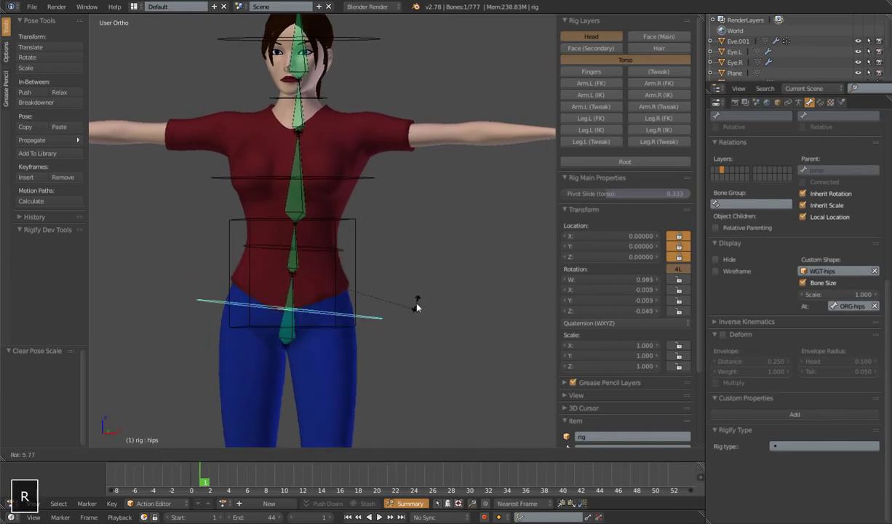
right_click(417, 307)
shift+scroll(409, 297, down, 4)
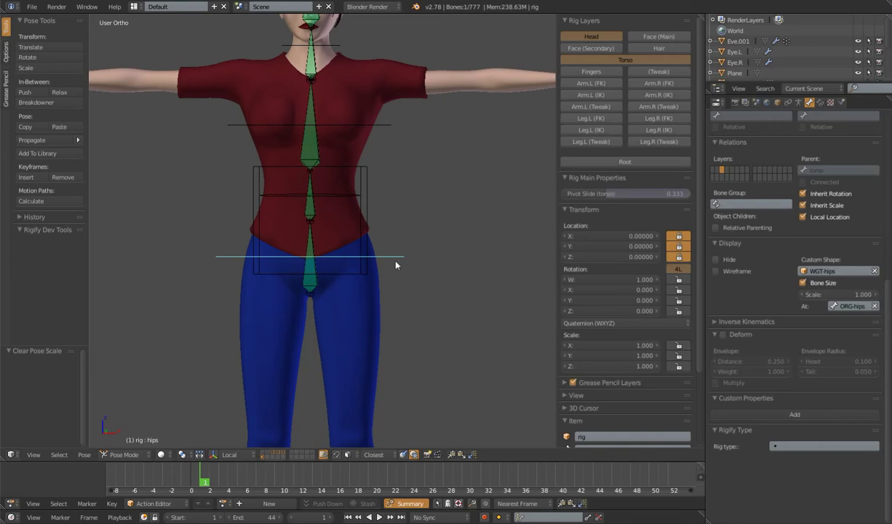
key(r)
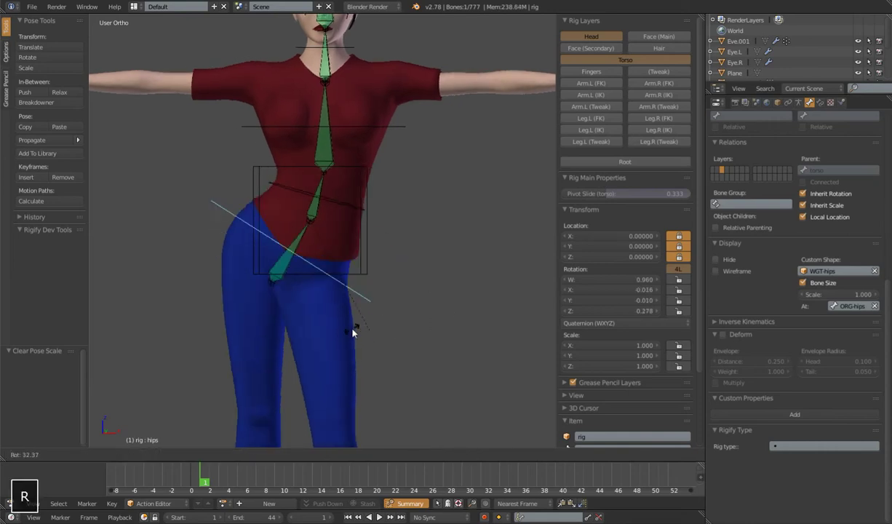
right_click(437, 265)
key(r)
right_click(418, 249)
key(r)
right_click(372, 125)
Step: Rotate the chest control successively by about 17°, -39° and 40°, cancelling an intermediate try of about 41°
right_click(387, 131)
key(r)
click(300, 98)
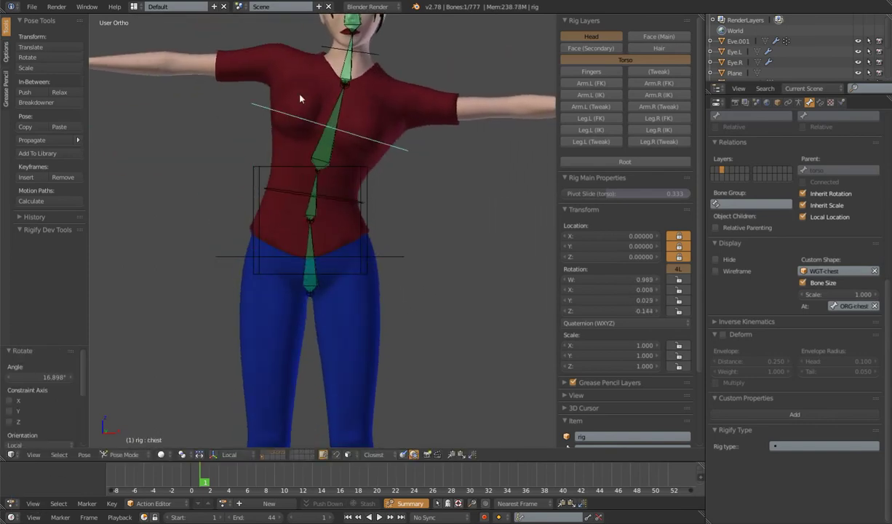
key(r)
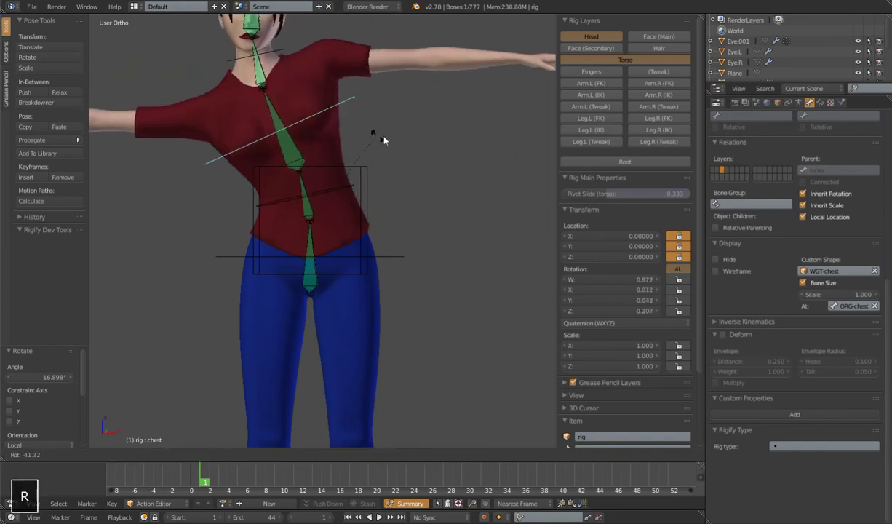
right_click(416, 165)
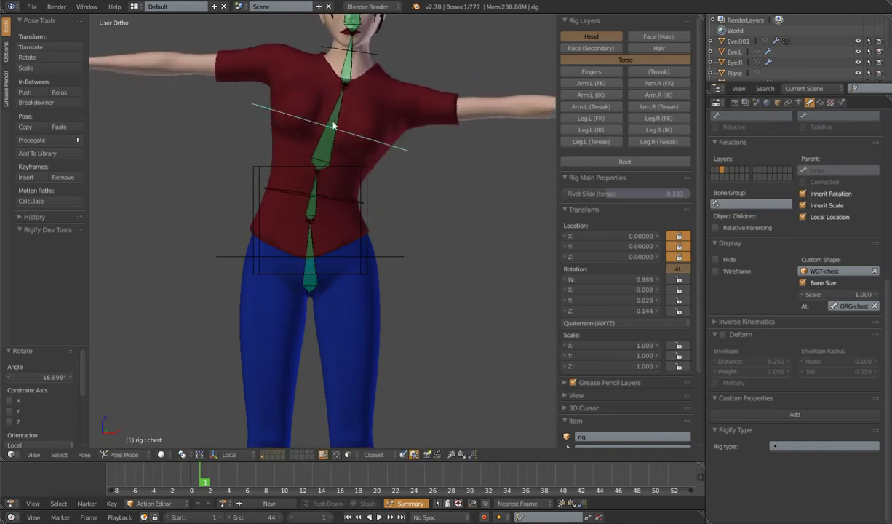
key(r)
click(253, 95)
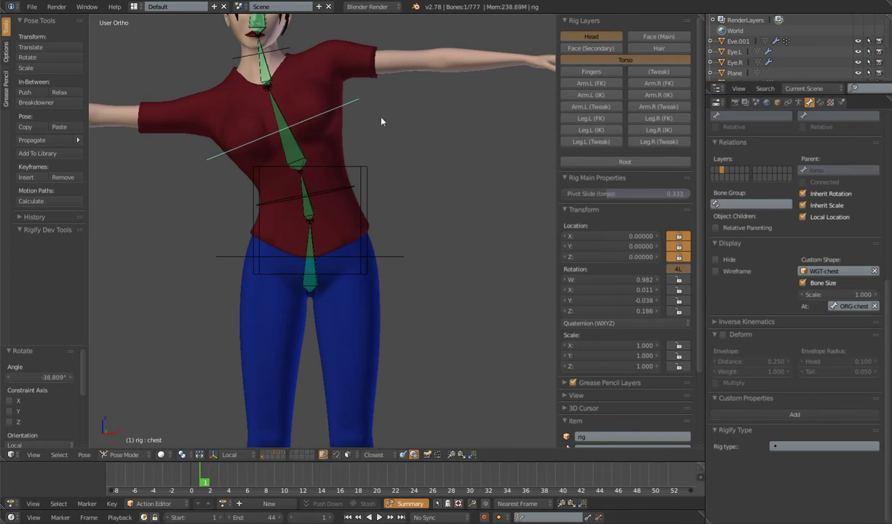
key(r)
click(392, 155)
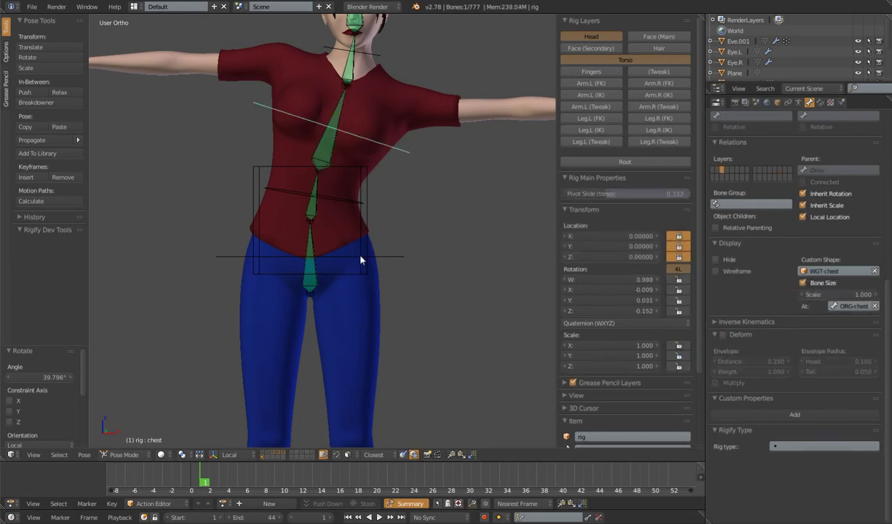
Step: Try rotating the hips control by about 19° while the chest is tilted
right_click(313, 243)
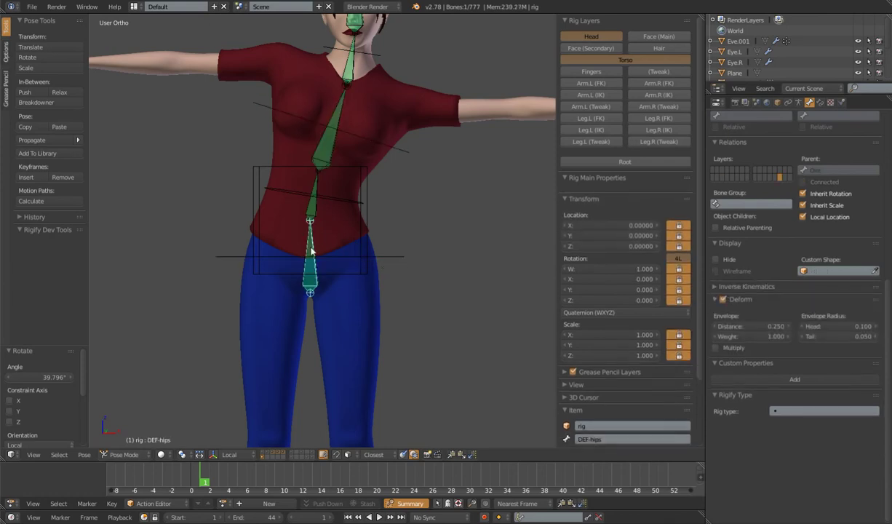
right_click(393, 257)
key(r)
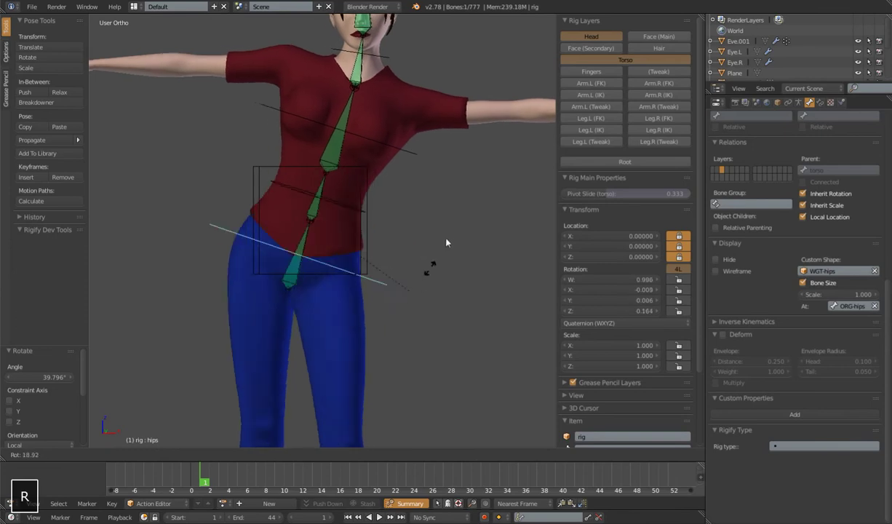
right_click(419, 264)
Step: Make the spine control active, select all visible bones and clear their rotation, location and scale
right_click(344, 204)
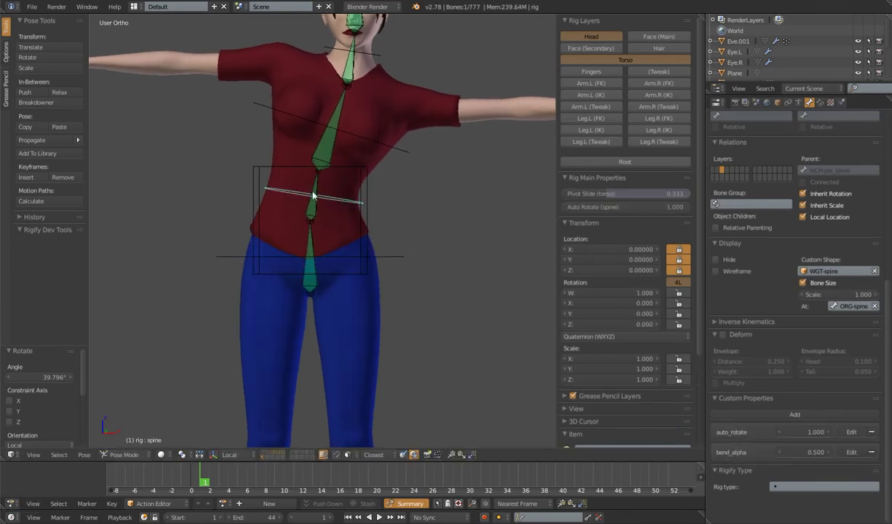
key(a)
key(alt+r)
key(alt+g)
key(alt+s)
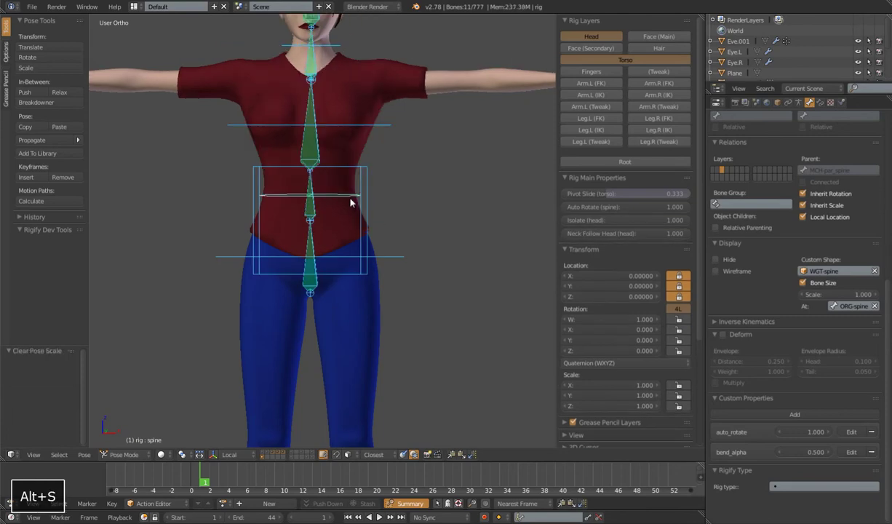
Step: Rotate the hips control by about -20.6° and the chest control by about 11.9°
key(a)
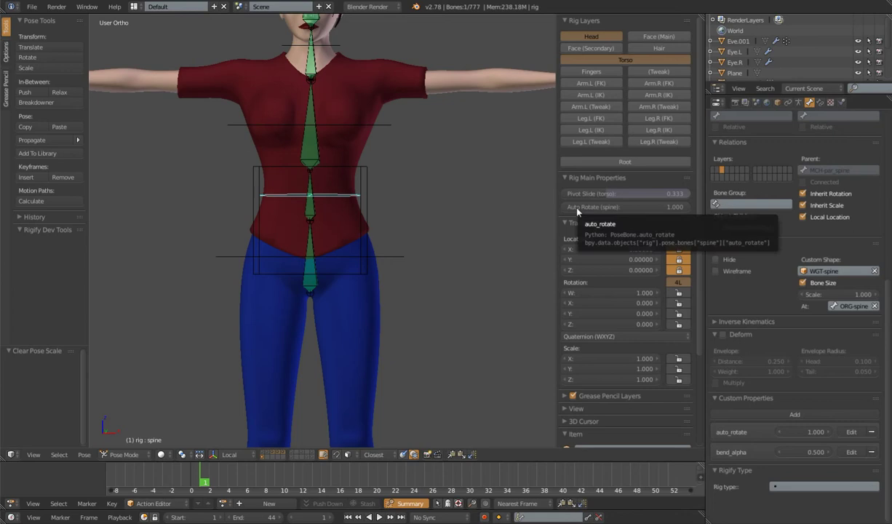
right_click(405, 257)
key(r)
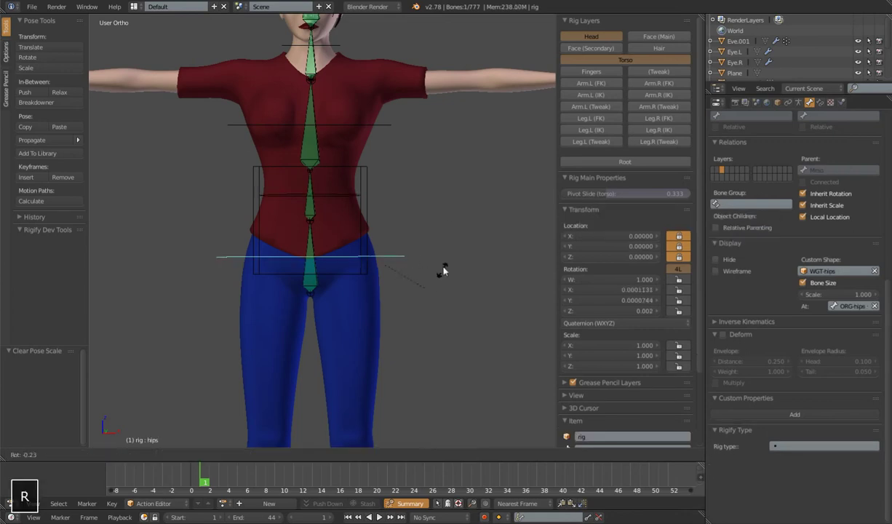
click(411, 218)
right_click(360, 130)
key(r)
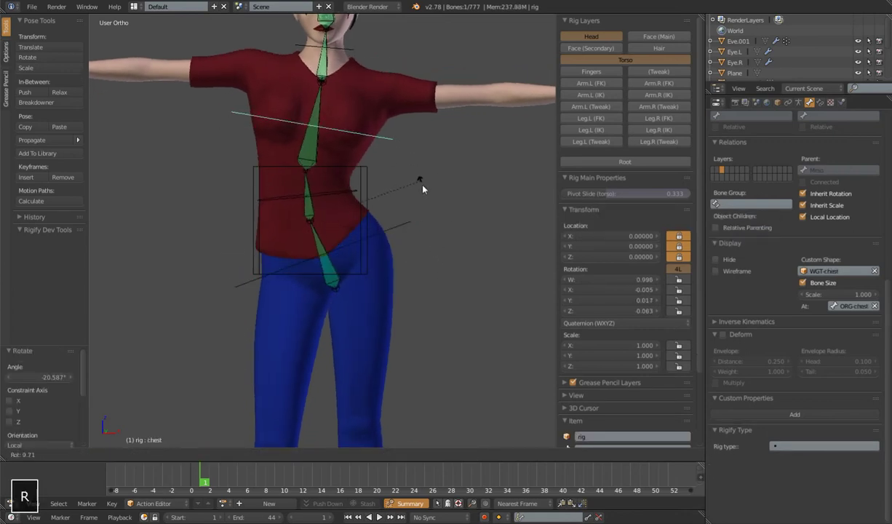
click(494, 209)
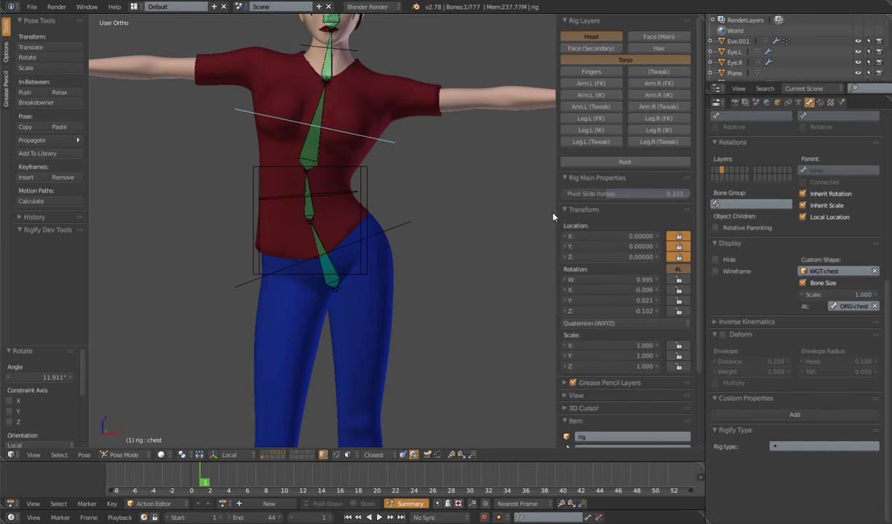
Step: Select the spine control to view its properties, and rotate the hips control over to the opposite side
right_click(355, 193)
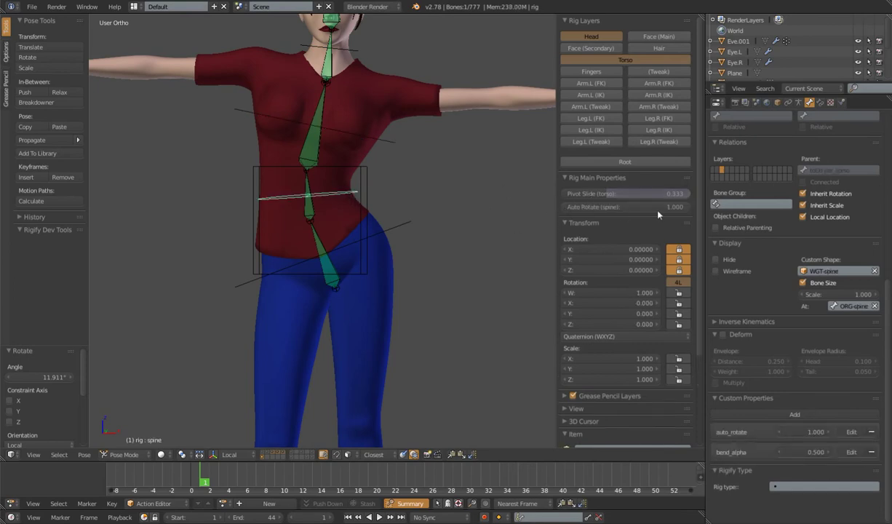
right_click(407, 229)
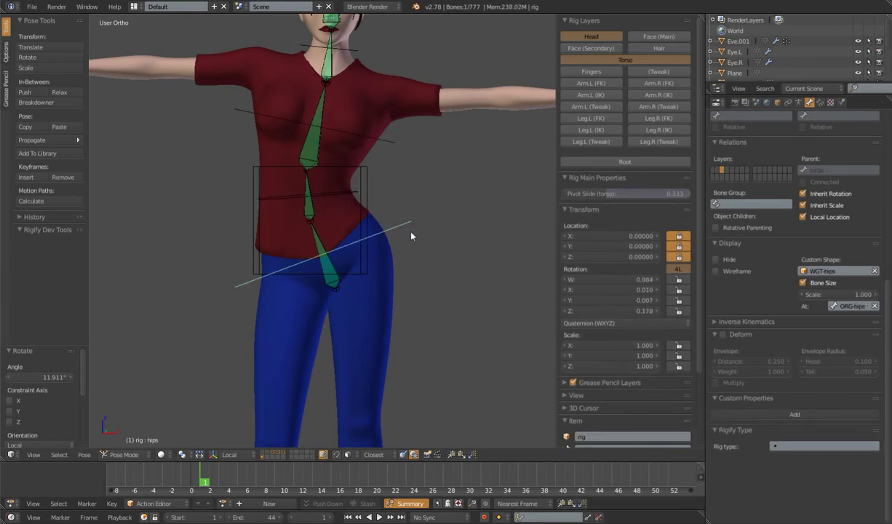
key(r)
click(255, 243)
Step: Rotate the chest control by about -12.4° and -24.1°, followed by one more rotation of the same control
right_click(404, 134)
key(r)
click(306, 146)
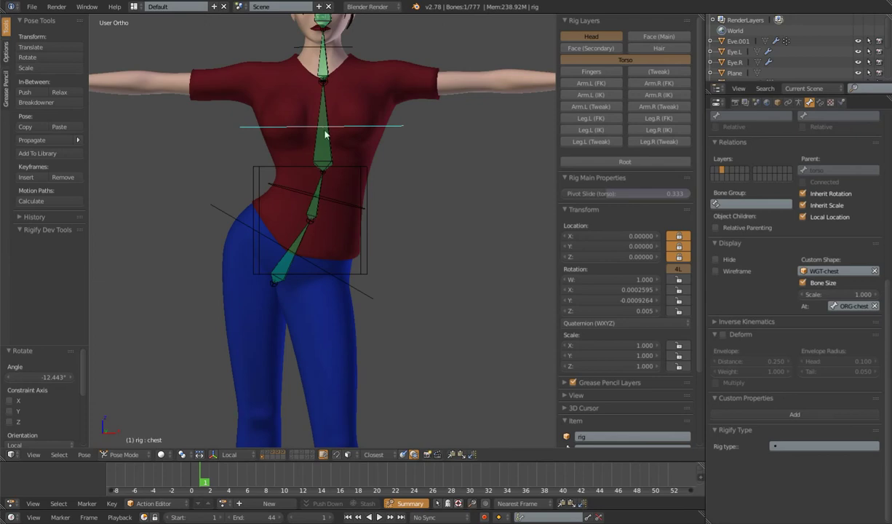
key(r)
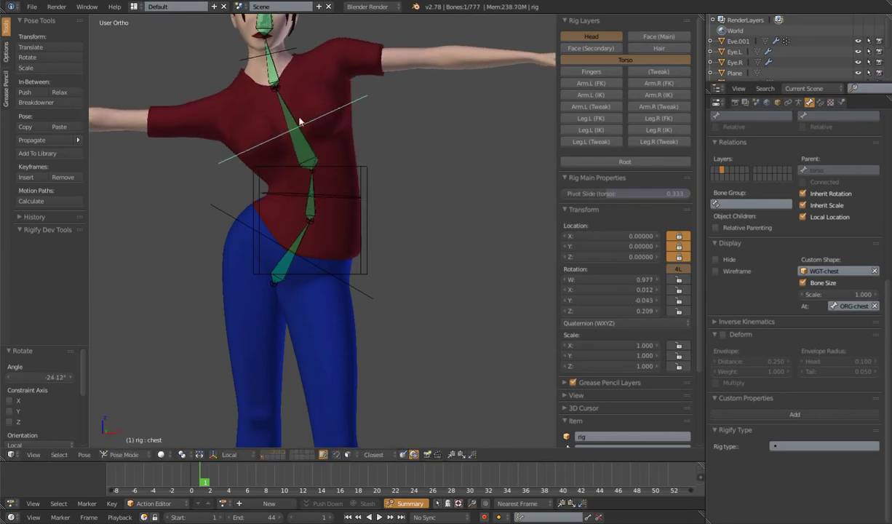
key(r)
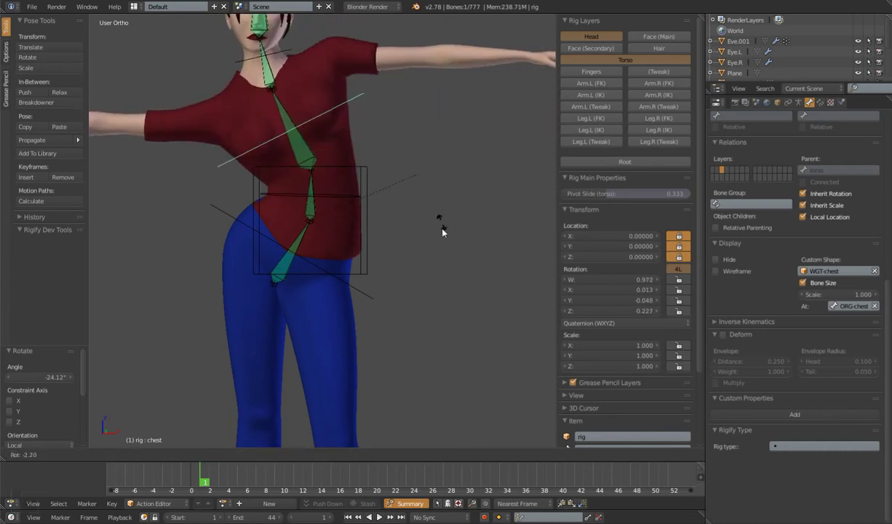
click(440, 232)
Step: Select all visible bones and clear their rotation and scale
key(a)
key(alt+r)
key(alt+s)
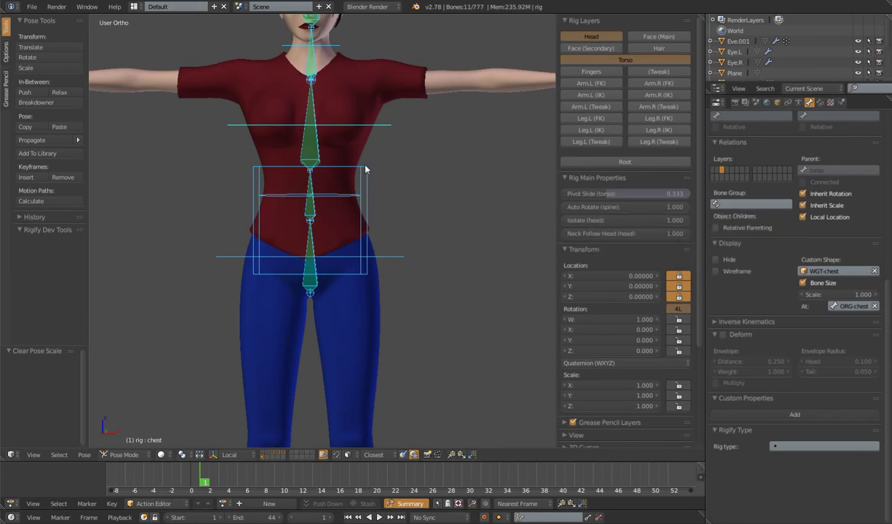
Step: Try rotating the spine control slightly on its own, cancelling the rotation
right_click(347, 199)
key(r)
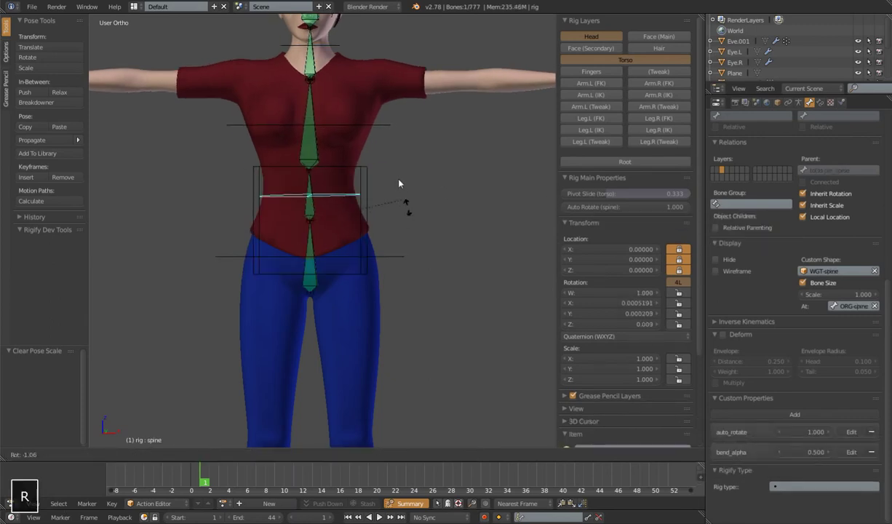
right_click(400, 191)
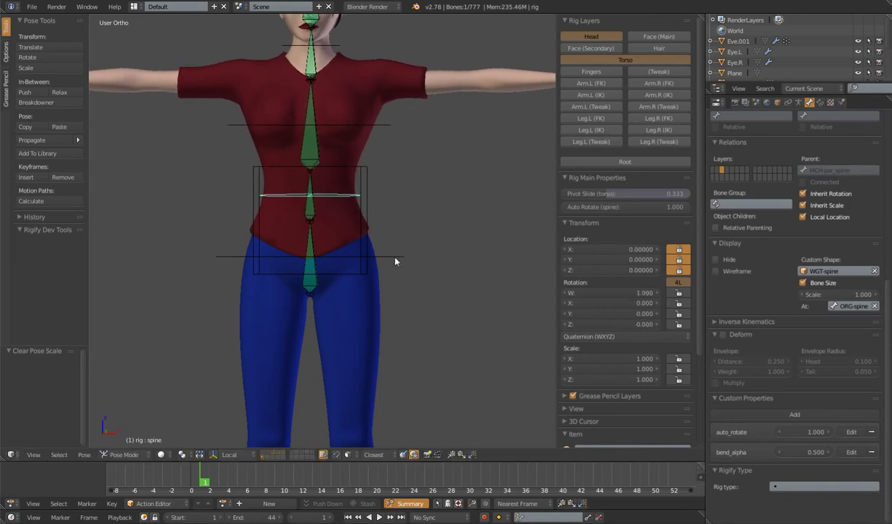
Step: Try rotating the chest control once and the hips control twice, cancelling each rotation
right_click(392, 258)
shift+right_click(388, 126)
right_click(393, 131)
key(r)
right_click(429, 175)
right_click(397, 256)
key(r)
right_click(435, 266)
key(r)
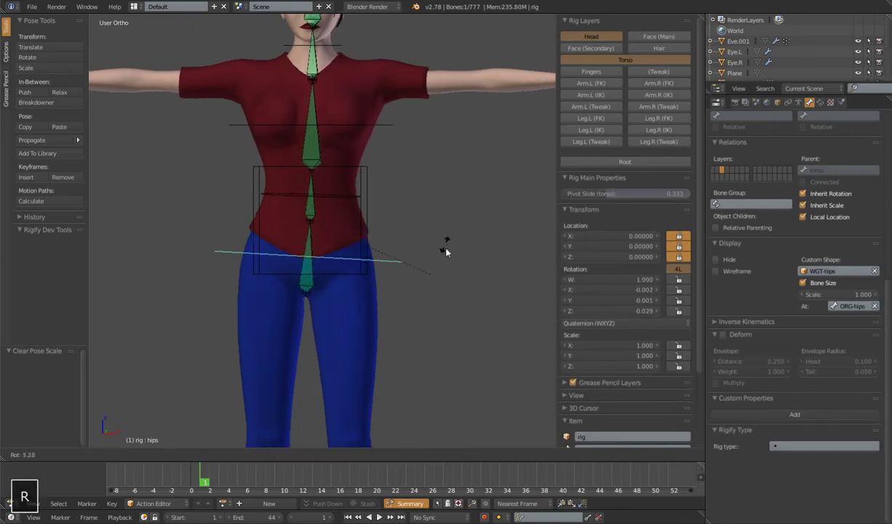
right_click(442, 277)
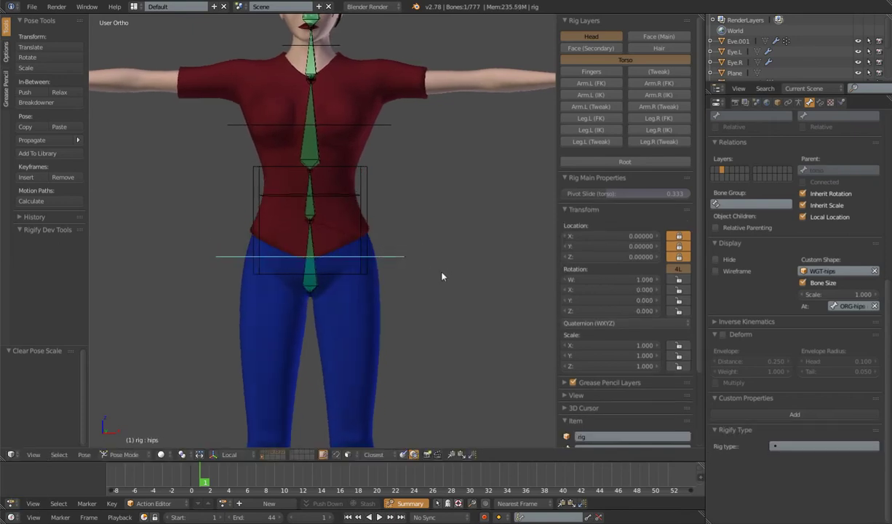
Step: Make the spine control active and set its Auto Rotate (spine) property to 0.000
right_click(349, 195)
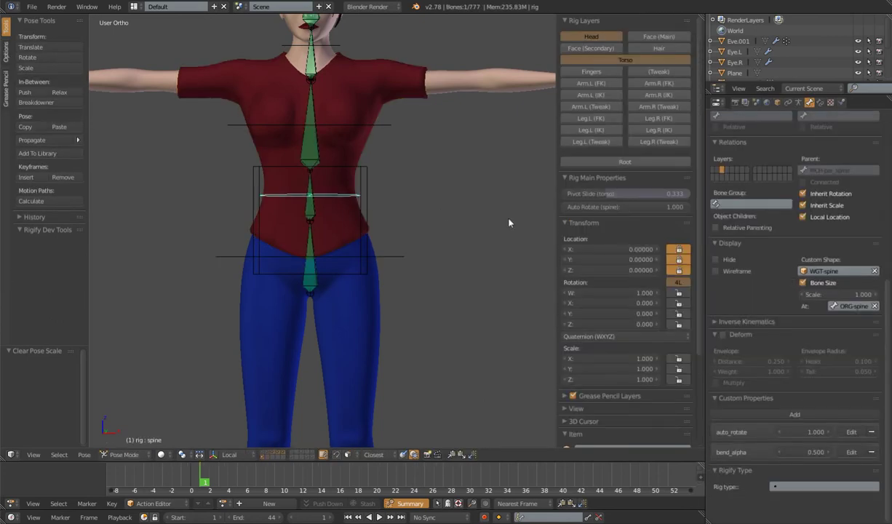
middle_drag(453, 229, 267, 297)
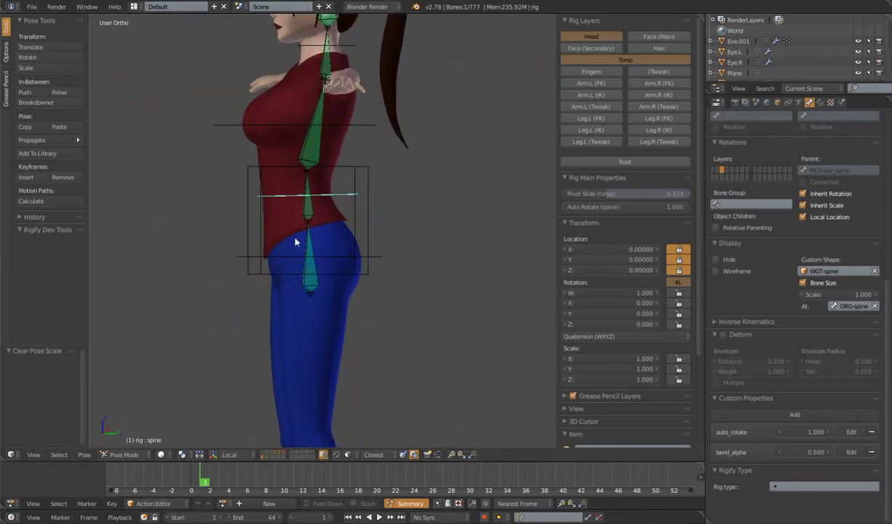
middle_drag(296, 243, 398, 254)
drag(680, 207, 435, 229)
Step: Rotate the hips control by about 4.2° and tilt the spine control separately
right_click(383, 249)
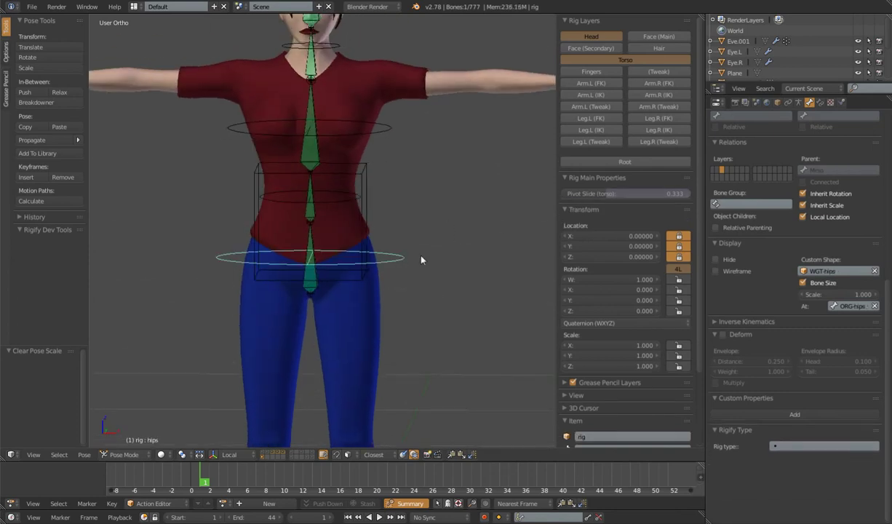
key(r)
click(360, 220)
right_click(338, 192)
key(r)
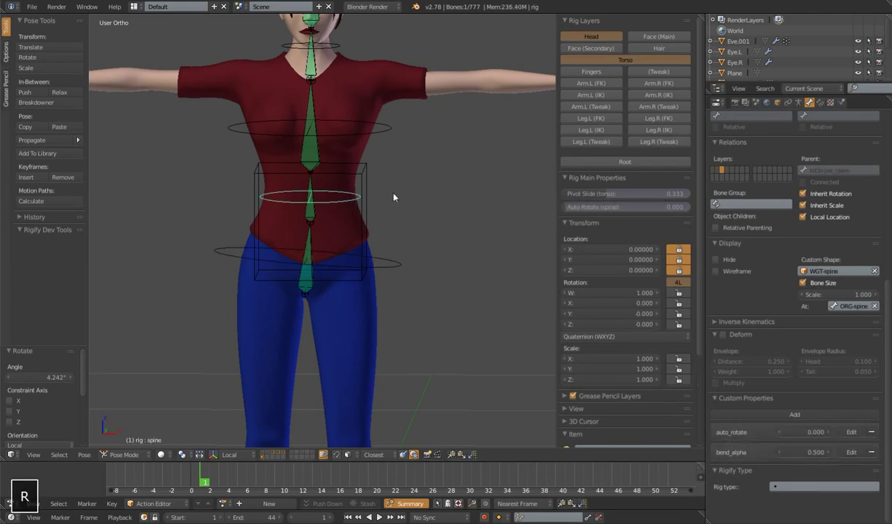
click(378, 136)
Step: Rotate the chest control by about -7.9° and try another rotation of the hips control
right_click(378, 135)
key(r)
click(352, 119)
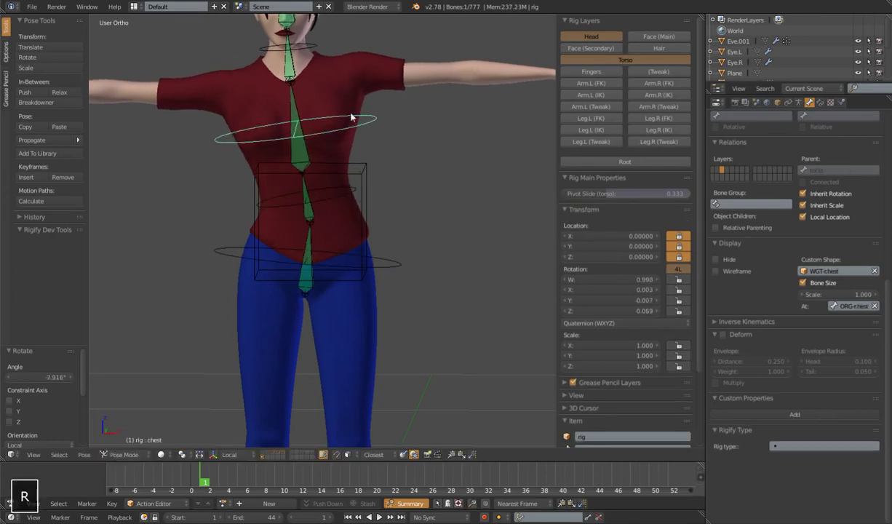
right_click(396, 262)
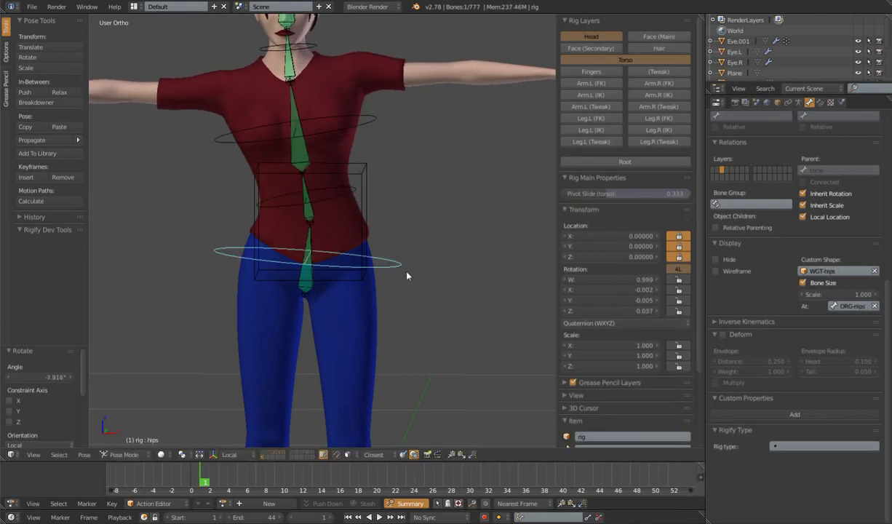
key(r)
click(339, 189)
Step: Rotate the spine control by about 7° and the chest control by about 6.6°
right_click(356, 193)
key(r)
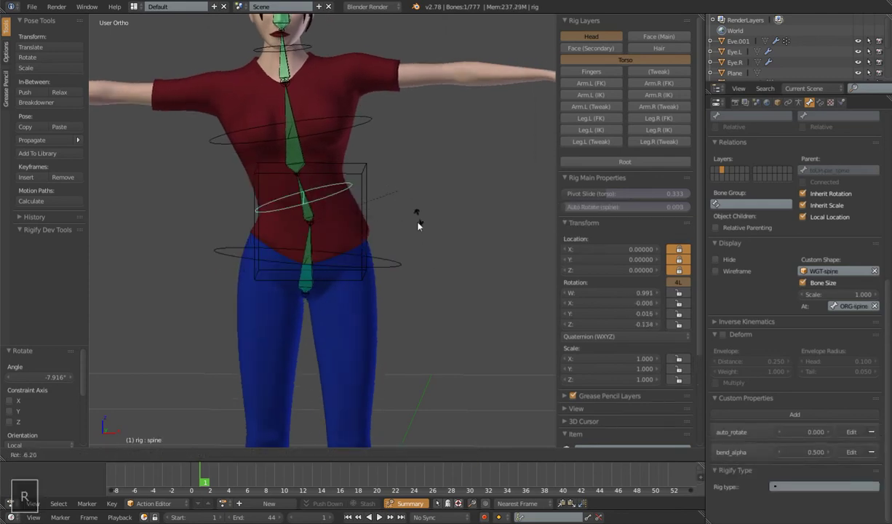
click(415, 213)
right_click(384, 123)
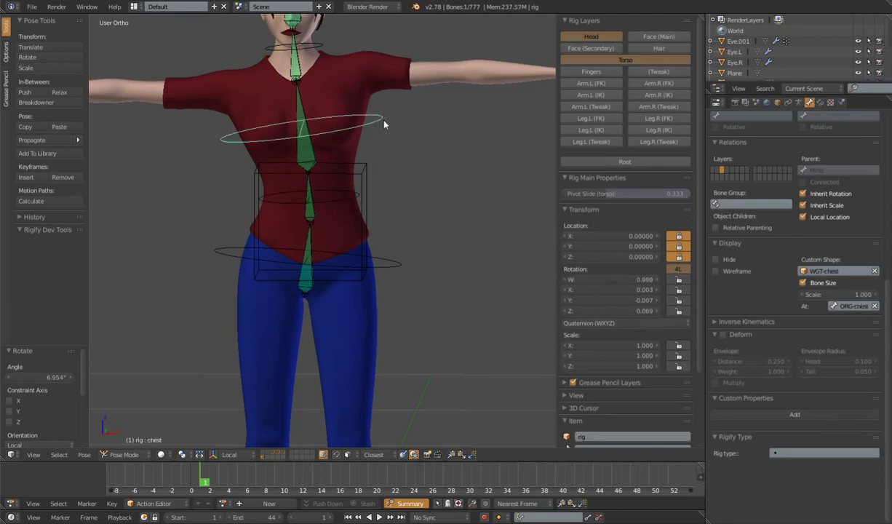
key(r)
click(405, 141)
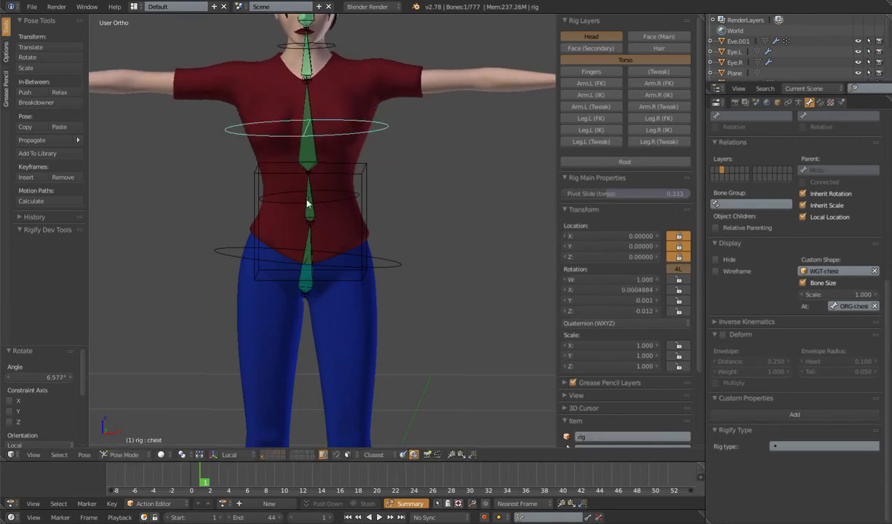
Step: Select all visible bones and clear their rotation, location and scale
key(a)
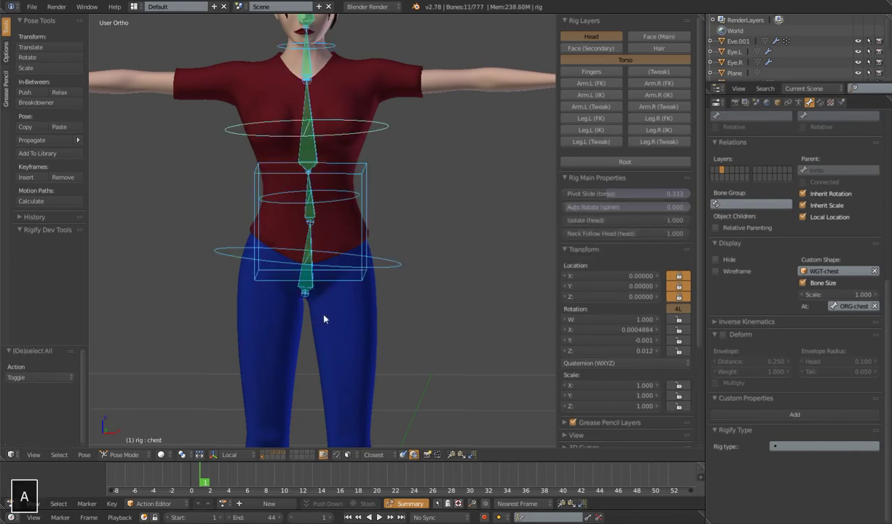
key(alt+r)
key(alt+g)
key(alt+s)
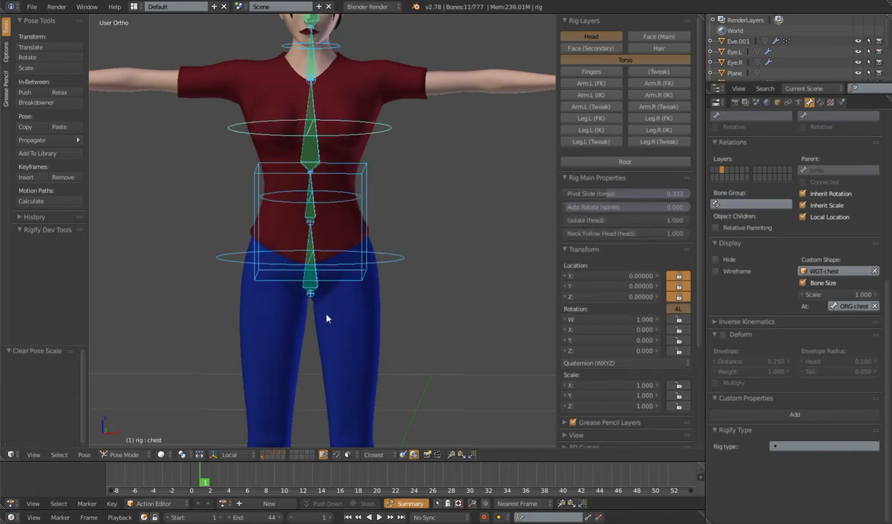
Step: Select the torso, chest, spine and hips controls together to view their shared rig properties
shift+right_click(348, 198)
shift+right_click(347, 196)
shift+scroll(386, 214, up, 4)
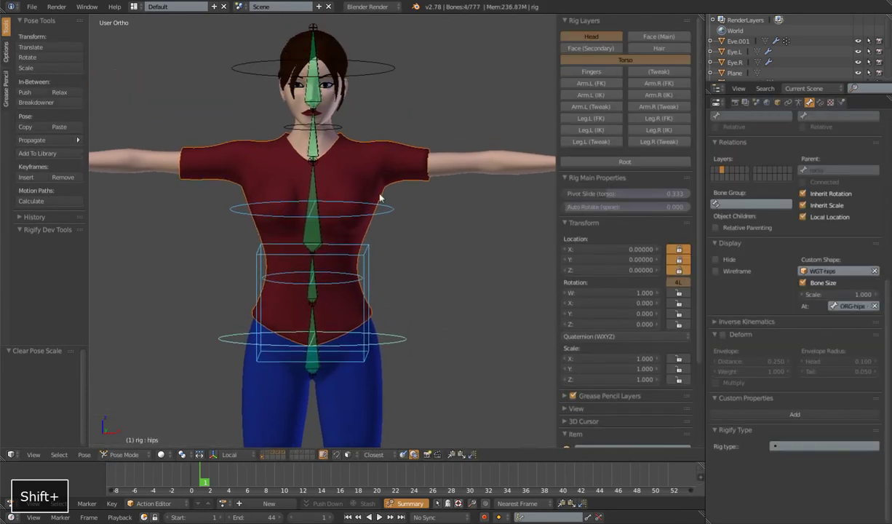
Step: Select the neck and head controls together and set Isolate (head) to 0.000
right_click(326, 117)
shift+right_click(365, 72)
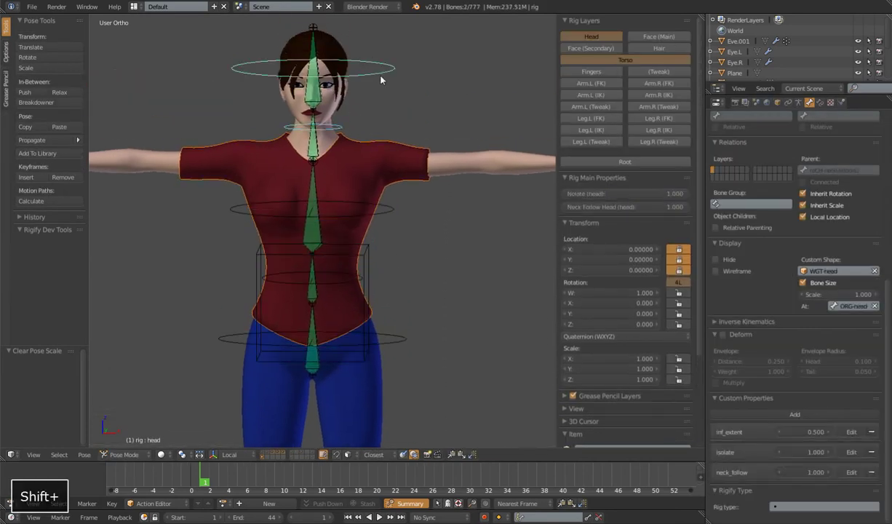
drag(679, 198, 616, 198)
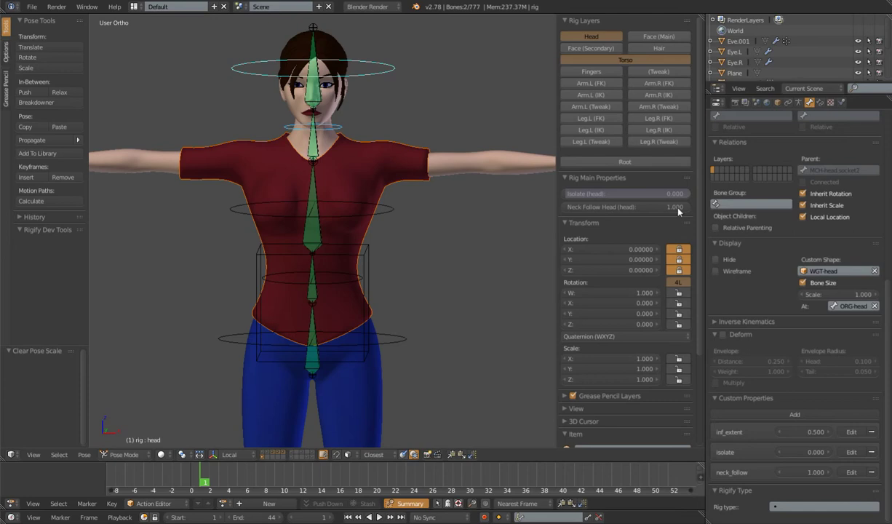
Step: Make the spine control active and set Auto Rotate (spine) to 1.000
scroll(427, 208, down, 2)
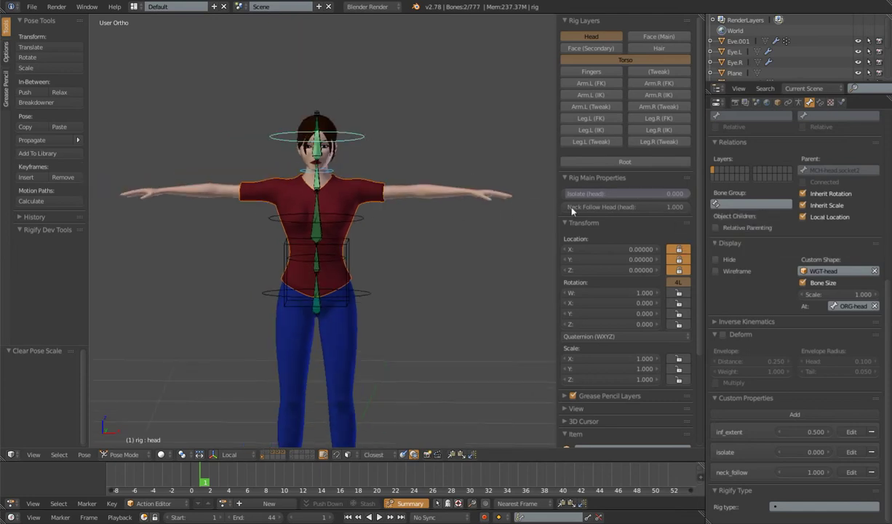
scroll(460, 259, up, 3)
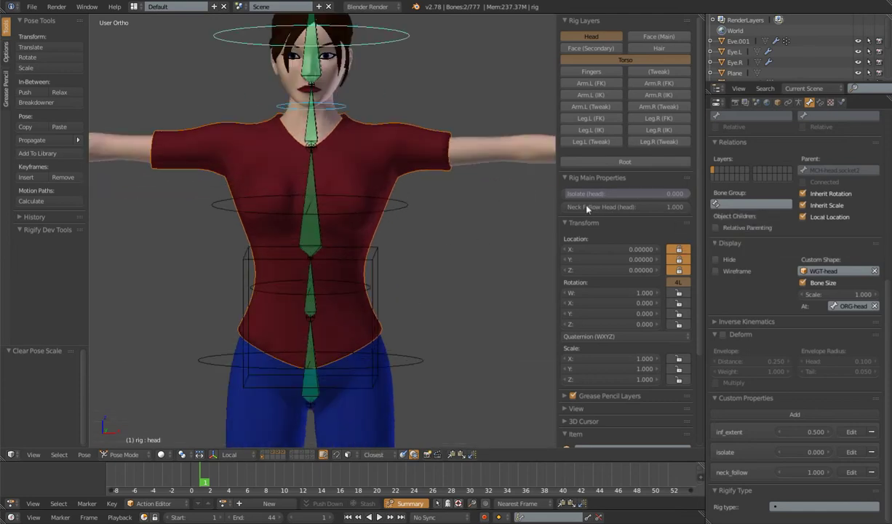
right_click(353, 291)
drag(604, 206, 663, 206)
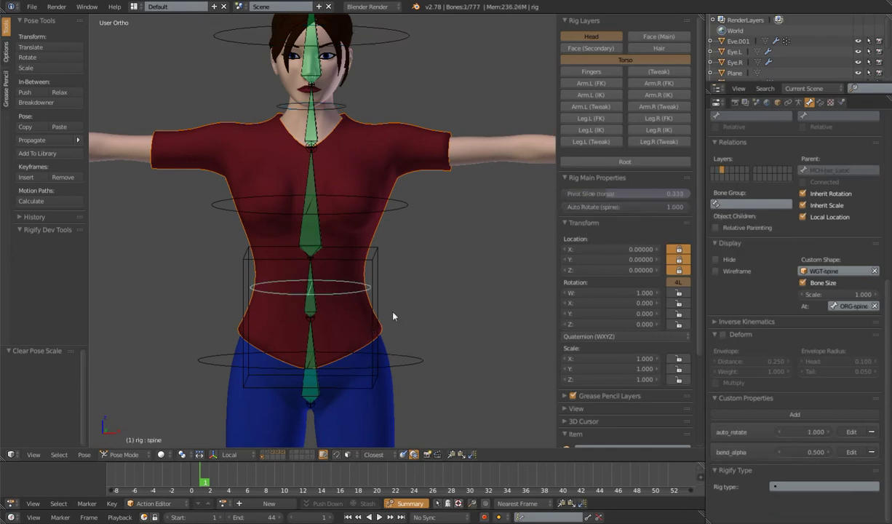
Step: Select the hips, chest and neck controls in turn, returning to the chest, to examine their rig properties
right_click(414, 361)
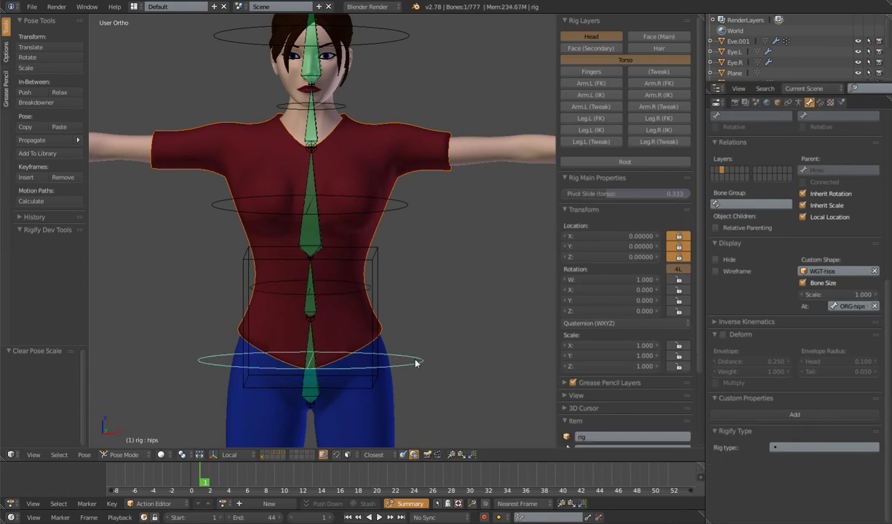
right_click(396, 206)
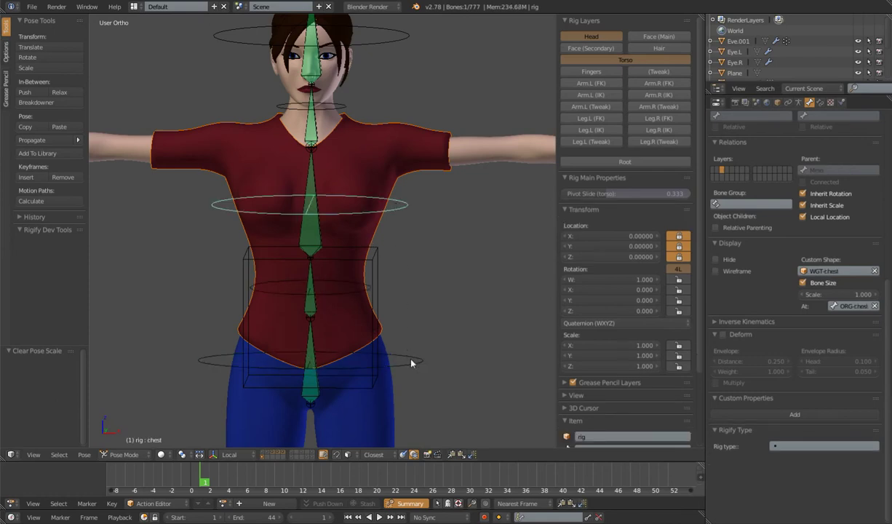
right_click(324, 107)
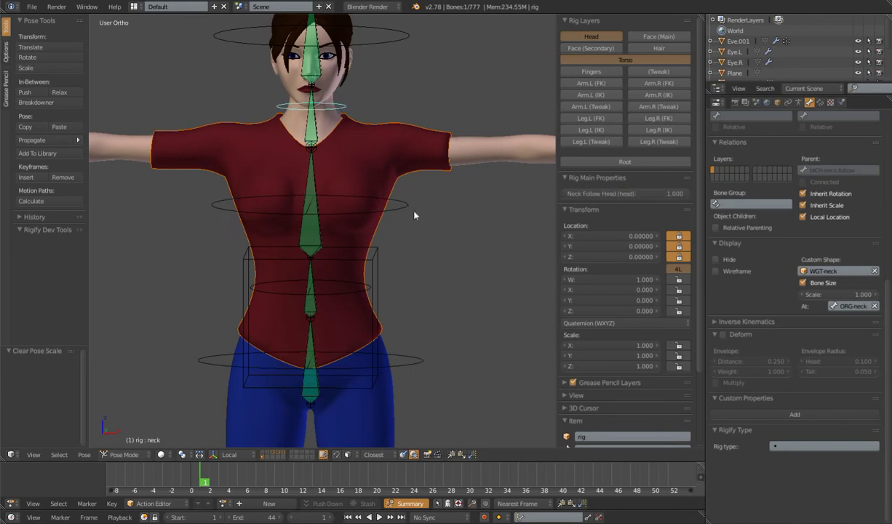
right_click(385, 200)
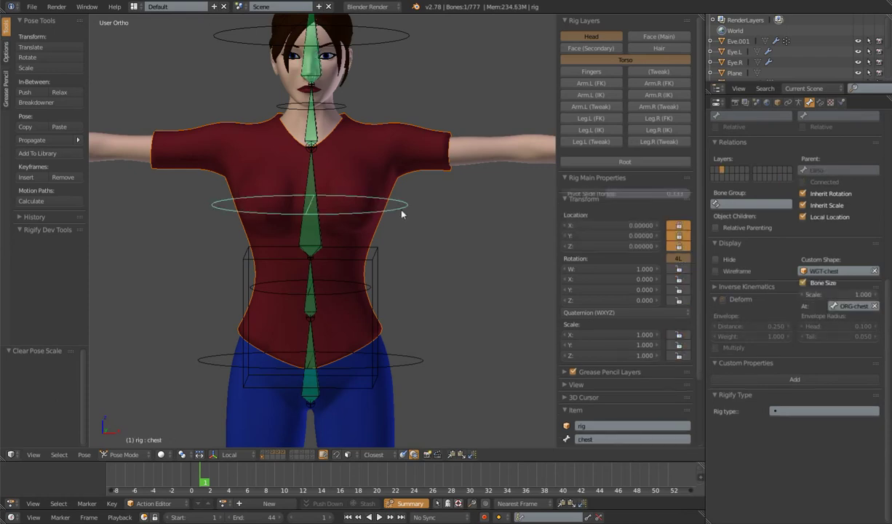
Step: Rotate the chest control about -18.5° and counter-rotate the head control about 32°
key(r)
click(309, 35)
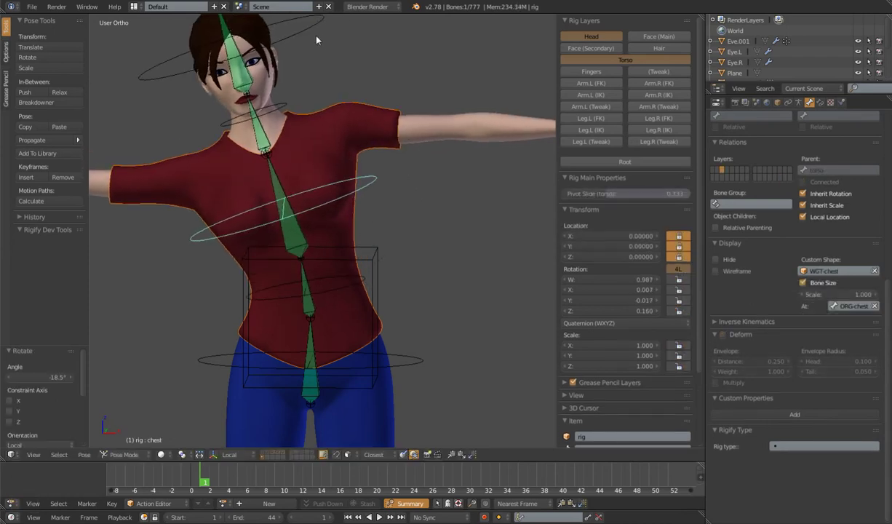
right_click(301, 31)
key(r)
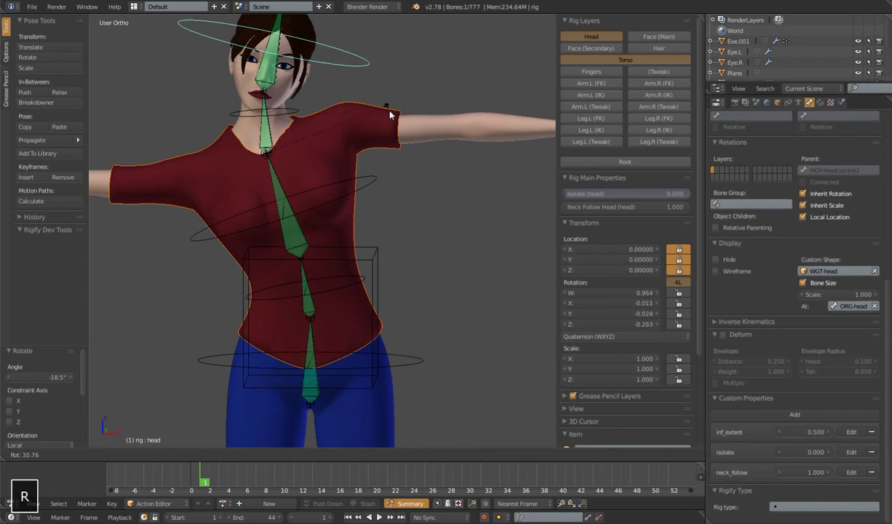
click(365, 105)
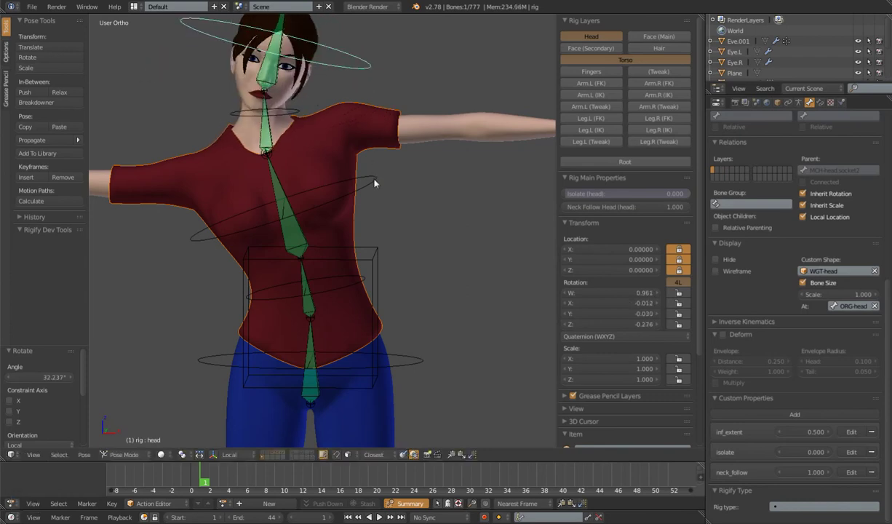
Step: Rotate the chest control about 23.7° the opposite way and try a trackball rotation on the head control
right_click(376, 178)
key(r)
click(415, 98)
right_click(417, 97)
key(r)
key(r)
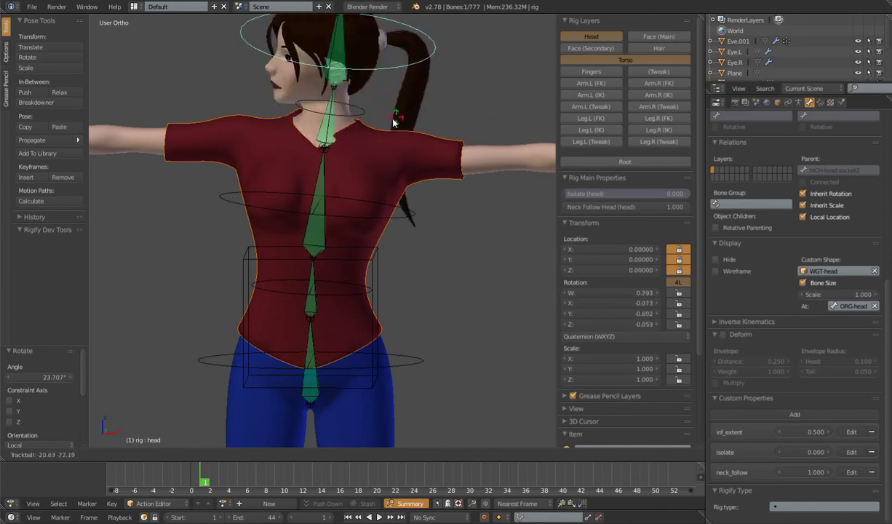
right_click(415, 128)
Step: Select all controls and clear their pose transforms, including rotation and scale
key(a)
key(alt+r)
key(alt+s)
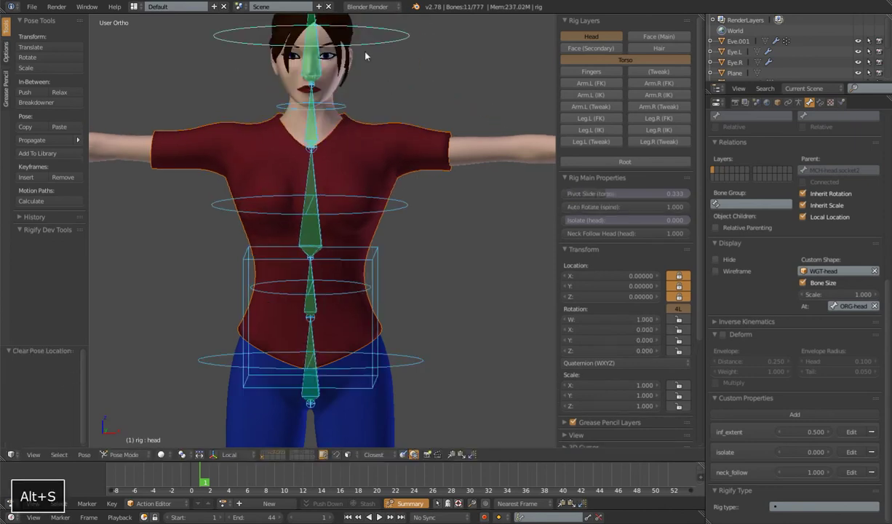
Step: Try rotating the chest control and the torso control in turn, cancelling each rotation
right_click(407, 206)
key(r)
right_click(458, 259)
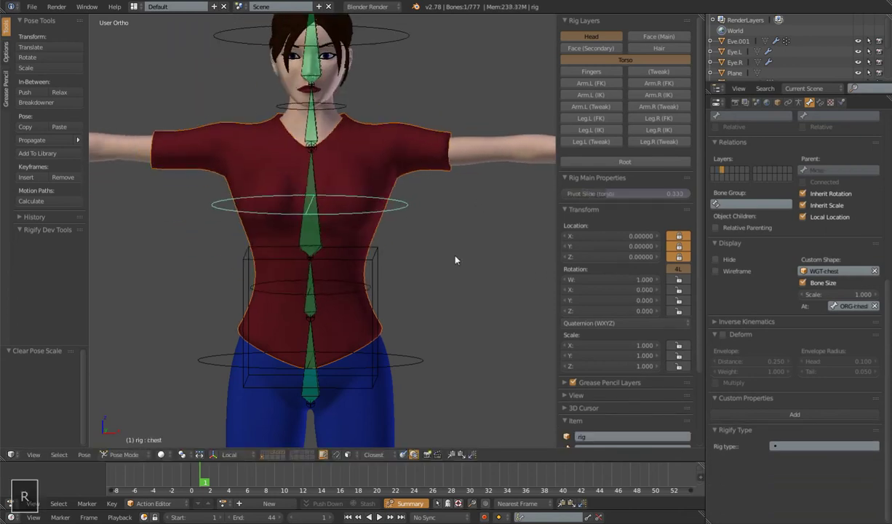
scroll(354, 298, down, 4)
right_click(351, 285)
key(r)
right_click(357, 189)
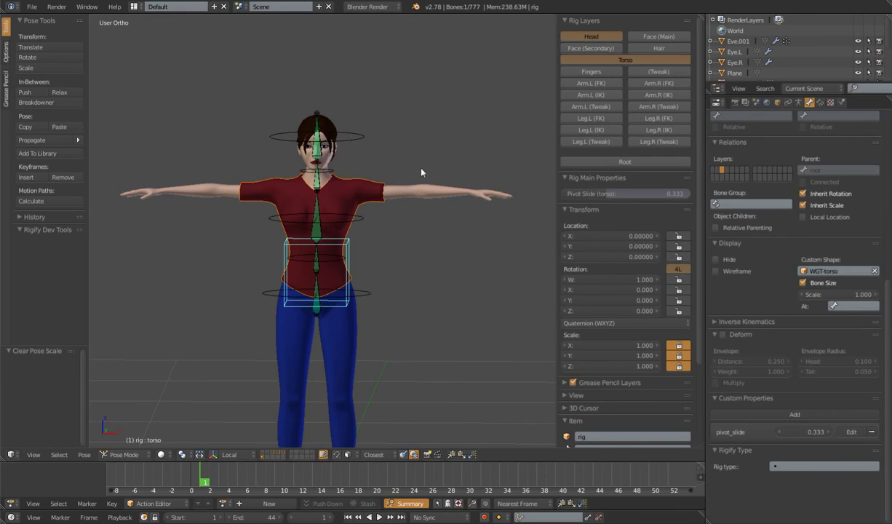
Step: Select the head control to view its Isolate property and try rotating the chest control
right_click(361, 137)
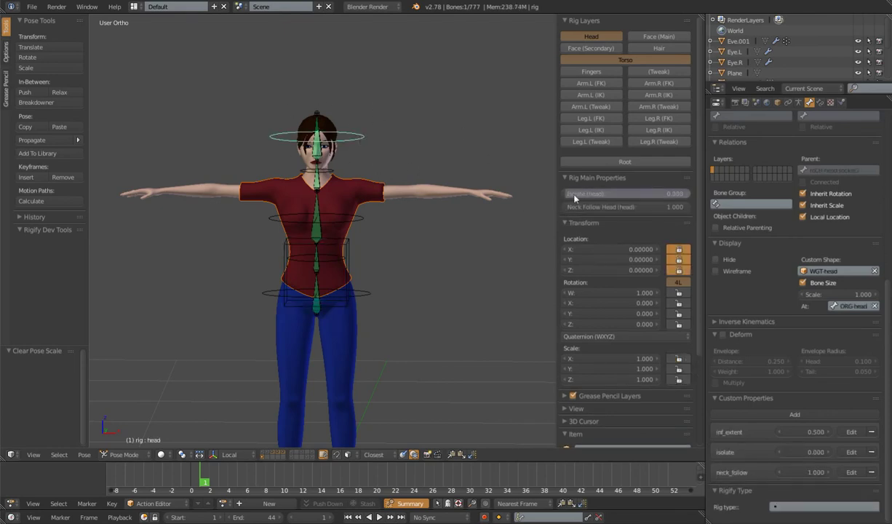
right_click(359, 220)
key(r)
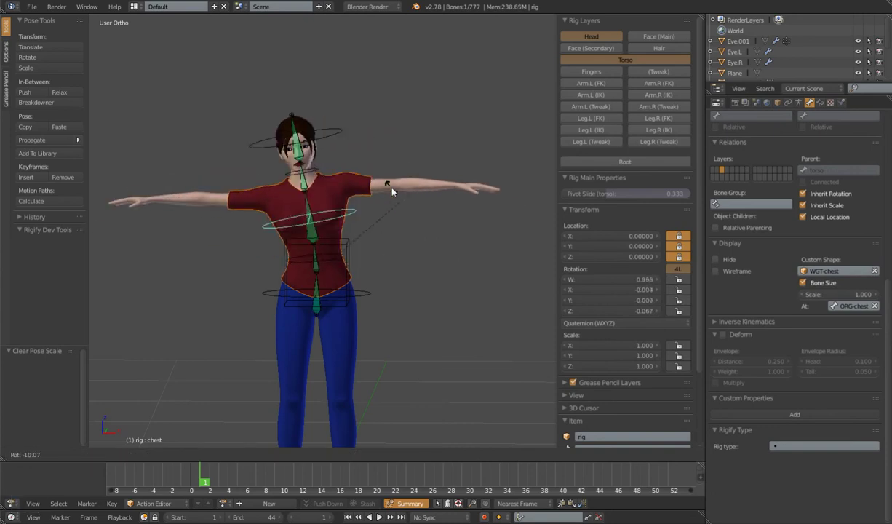
right_click(409, 217)
Step: Leave Pose Mode, reselect only the rig so the shirt is deselected, and return to Pose Mode
scroll(372, 225, up, 1)
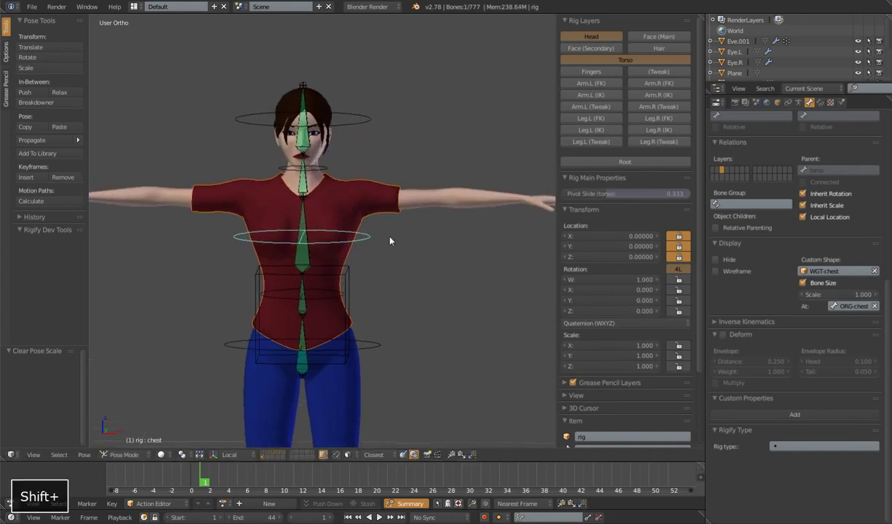
key(ctrl+Tab)
right_click(424, 199)
right_click(360, 227)
key(ctrl+Tab)
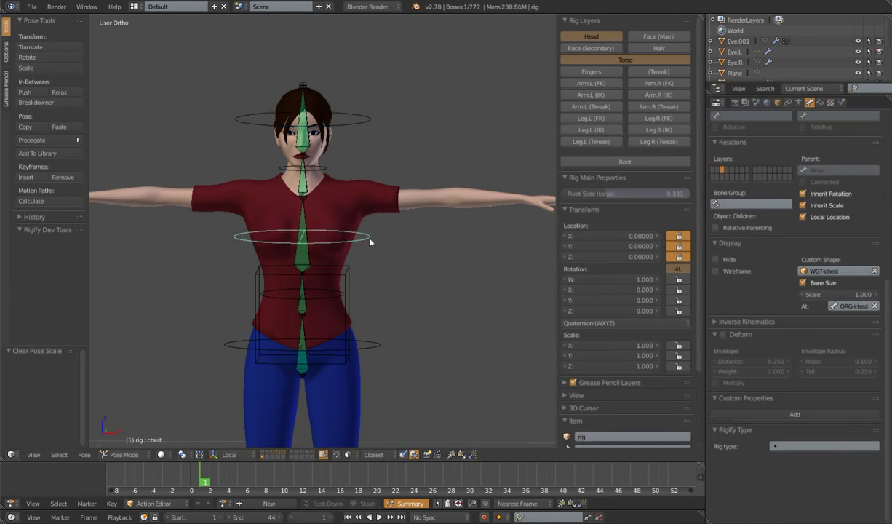
Step: Rotate the chest control about -4.4° and counter-rotate the head control about 6°
key(r)
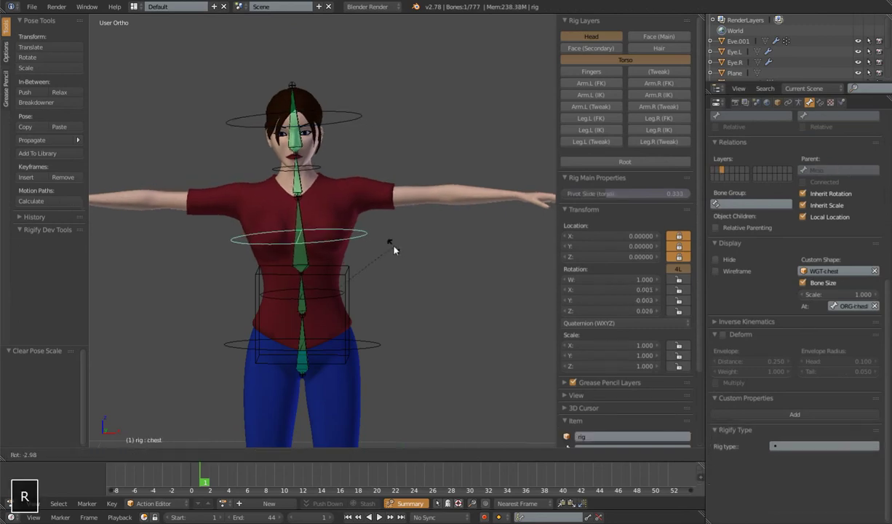
click(388, 245)
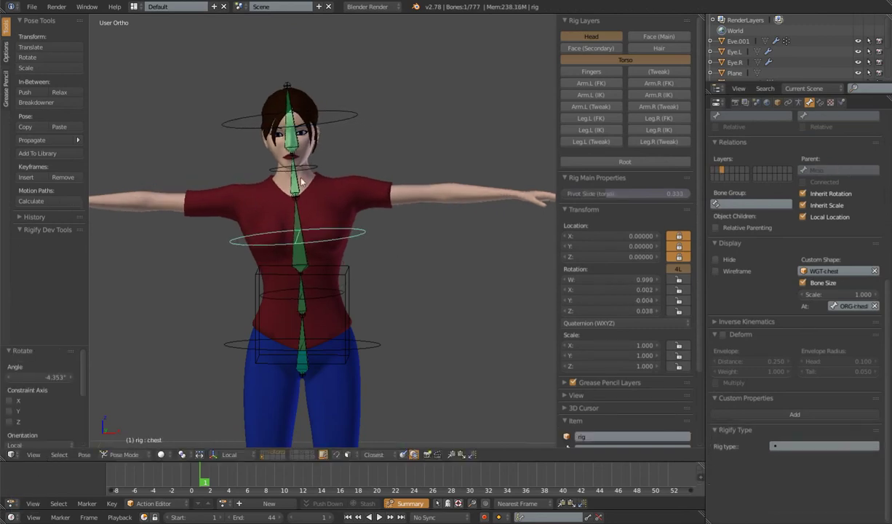
right_click(338, 113)
key(r)
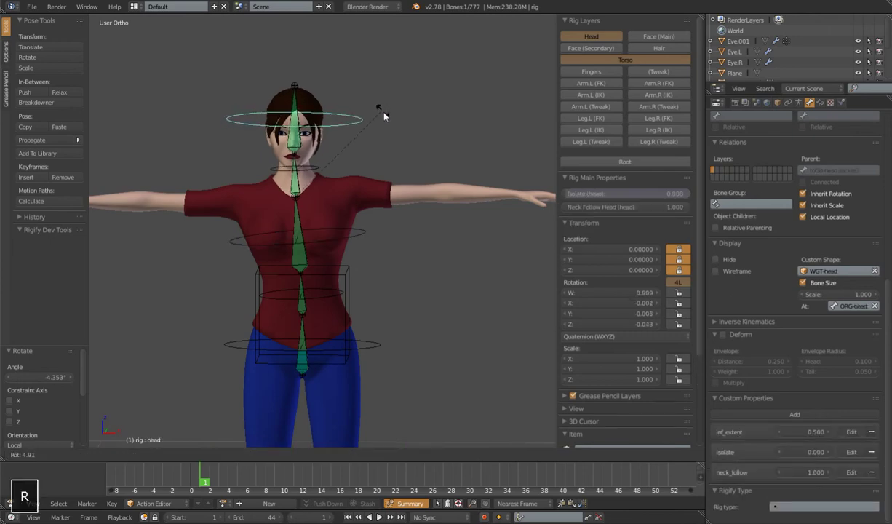
click(379, 109)
Step: Rotate the chest control about 11.6° and counter-rotate the head control about -14.6°
right_click(364, 235)
key(r)
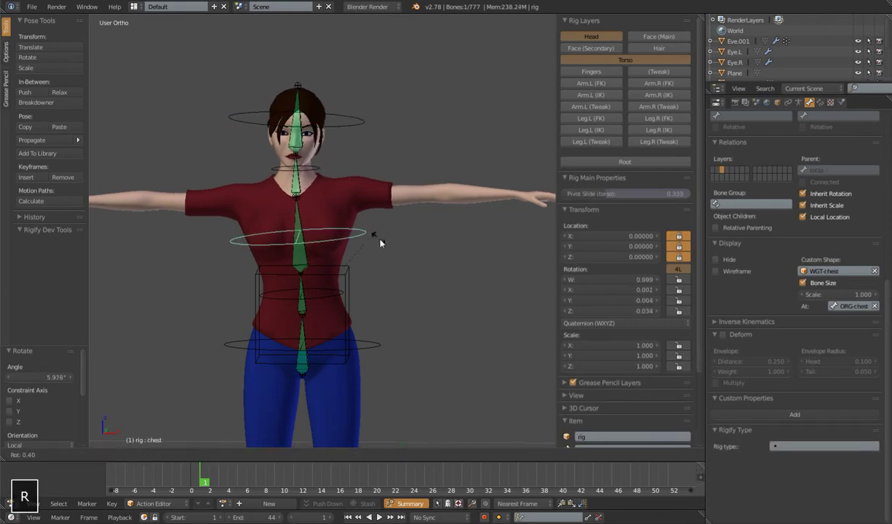
click(396, 143)
right_click(396, 140)
key(r)
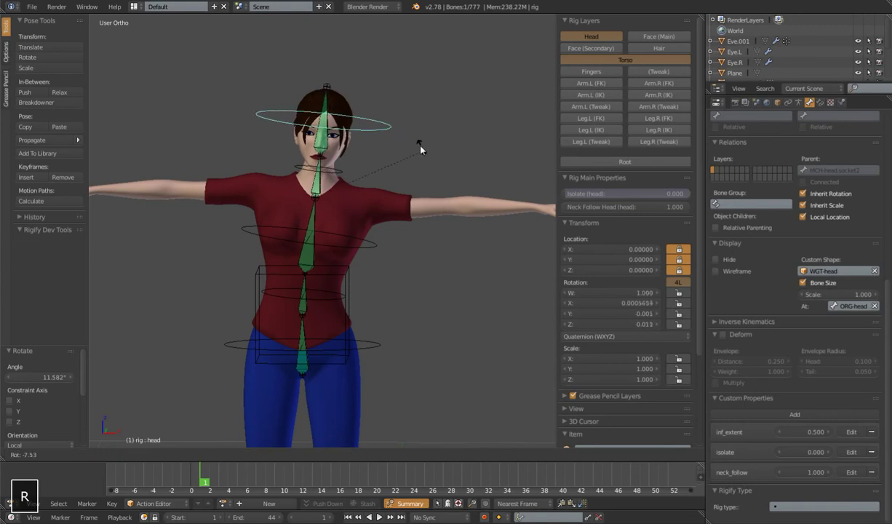
click(407, 171)
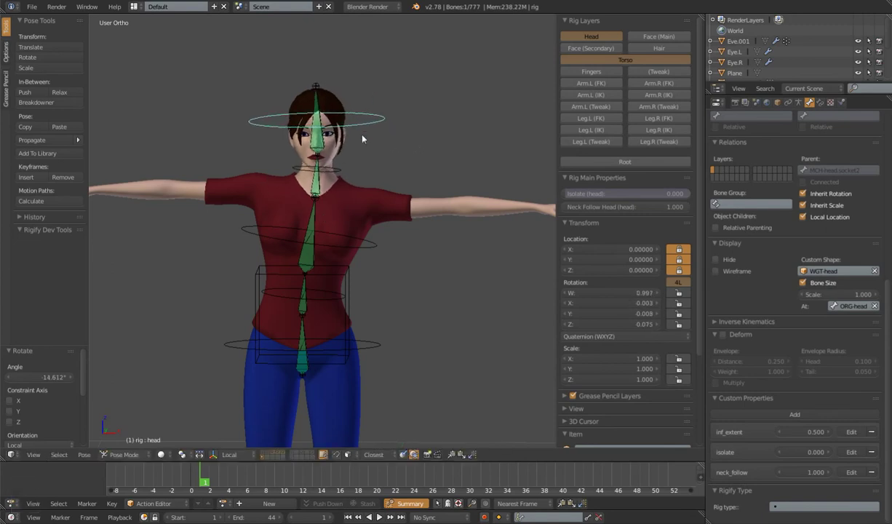
Step: Set Isolate (head) to 1.000 and clear the rotation and scale of all controls
drag(575, 193, 687, 194)
key(a)
key(a)
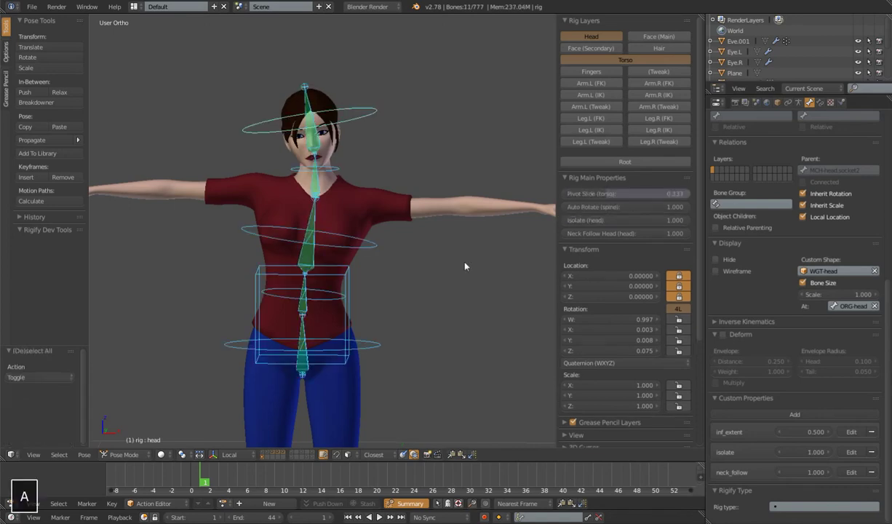
key(alt+r)
key(alt+s)
Step: Try a plain rotation and a trackball rotation of the chest control to test the head isolation, cancelling both
right_click(373, 239)
key(r)
key(r)
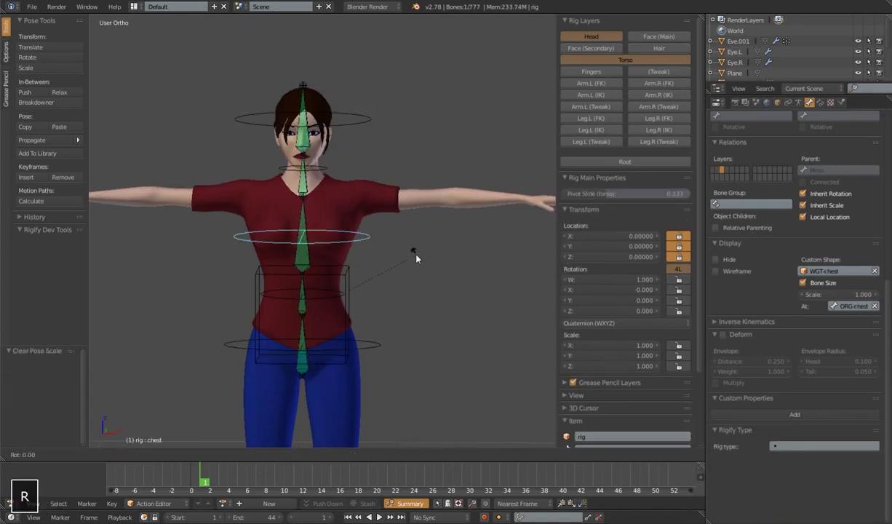
key(r)
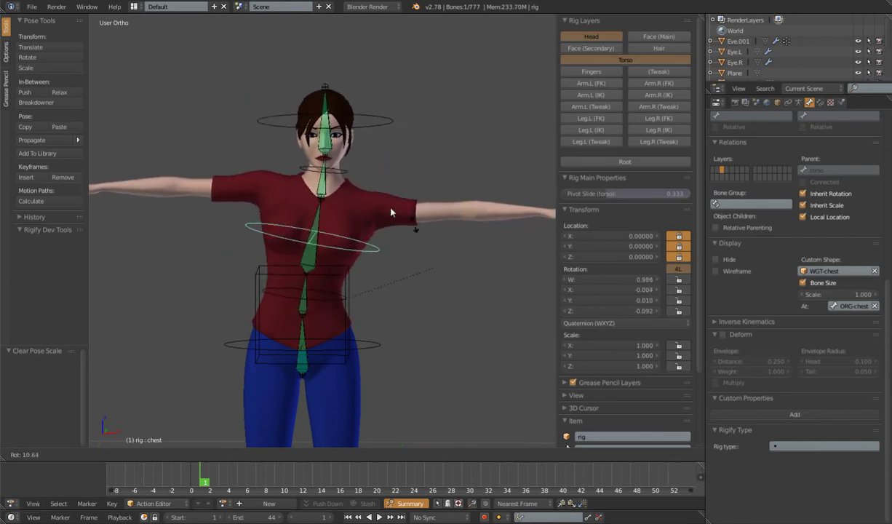
right_click(418, 295)
key(r)
key(r)
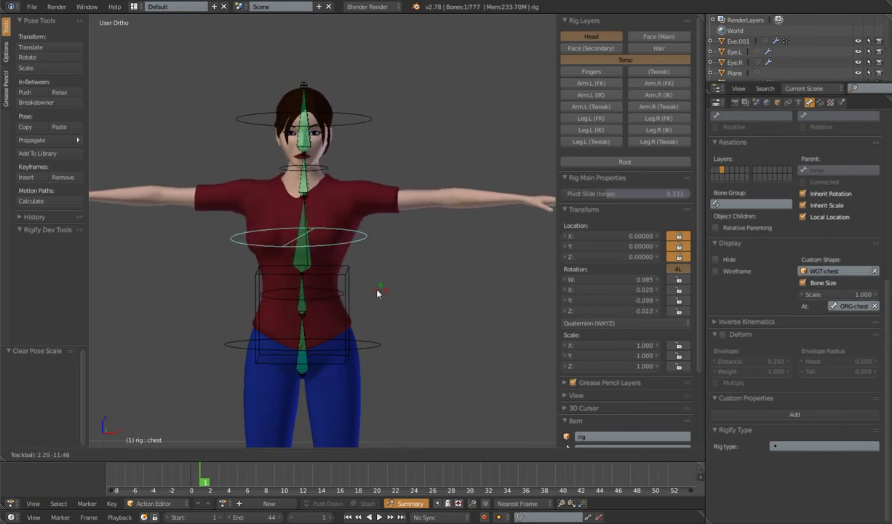
right_click(420, 292)
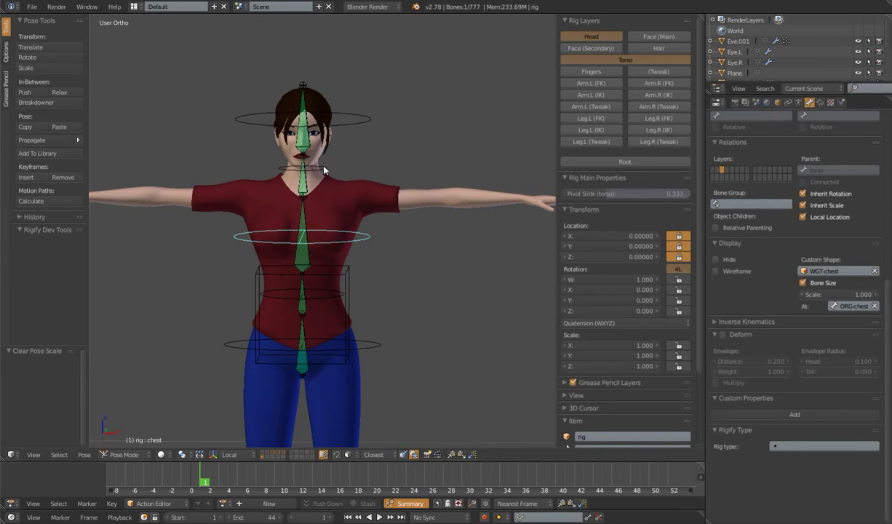
Step: Select the neck control to view Neck Follow Head, and try plain and trackball rotations on the chest control
right_click(327, 168)
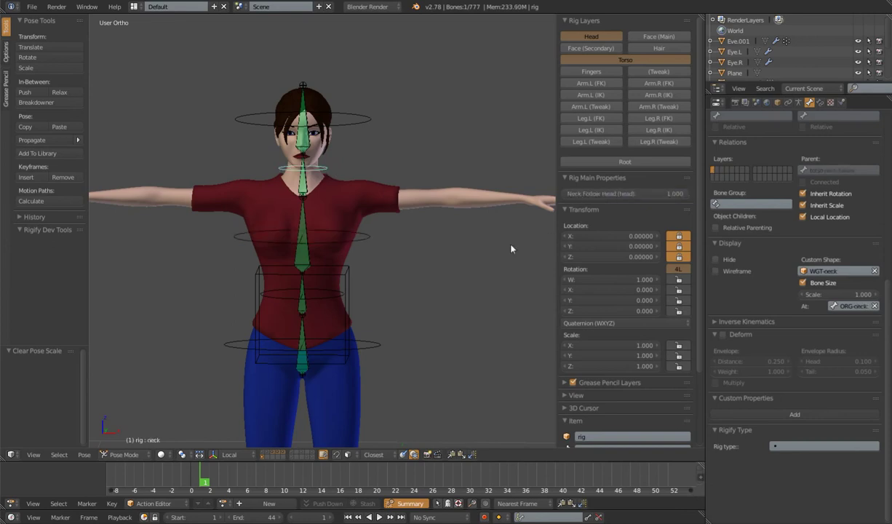
right_click(366, 239)
key(r)
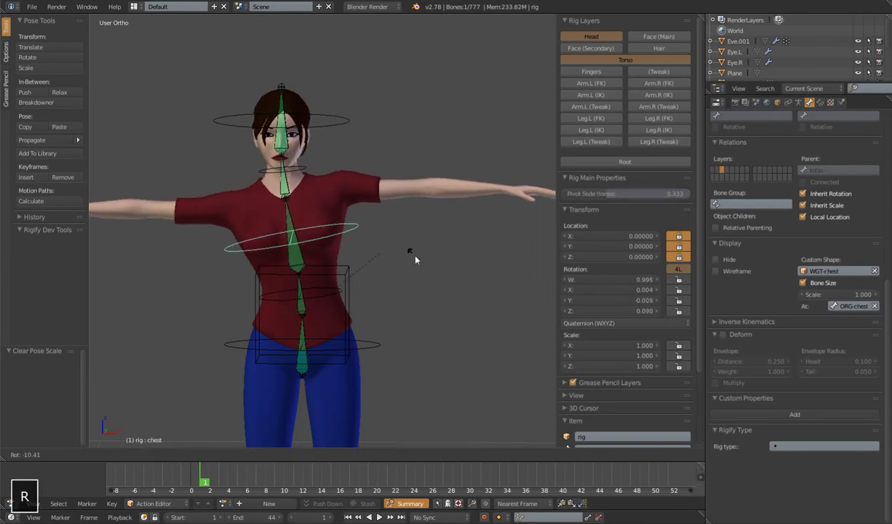
right_click(389, 120)
key(r)
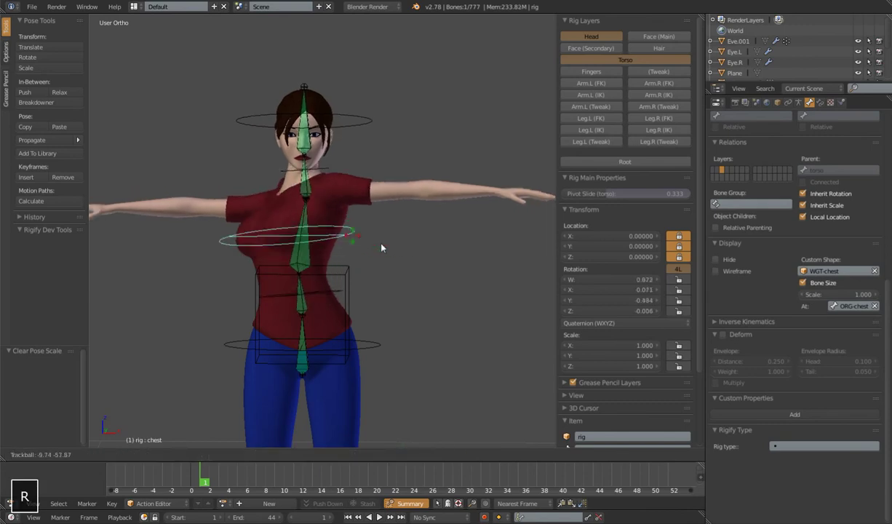
right_click(423, 251)
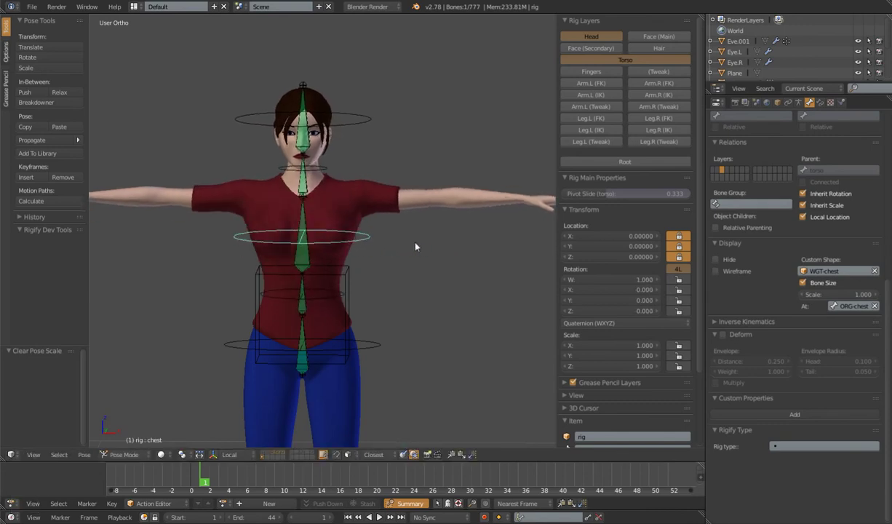
Step: Select the neck and head controls in turn to examine their Isolate and Neck Follow Head properties
shift+middle_drag(388, 222, 377, 243)
scroll(379, 259, up, 2)
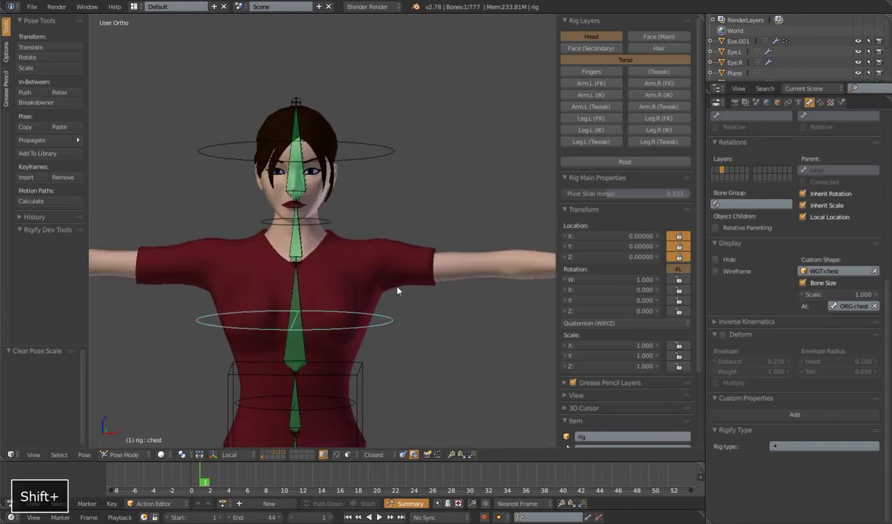
right_click(330, 227)
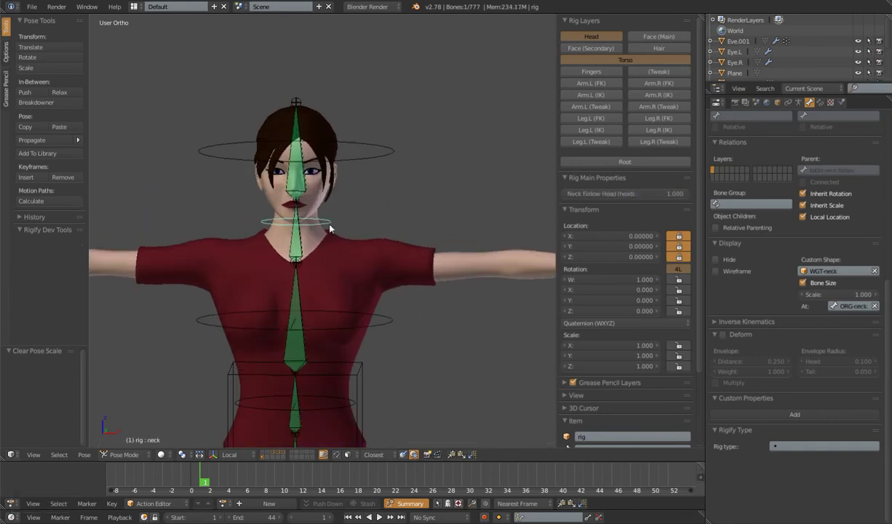
right_click(378, 159)
scroll(378, 159, down, 4)
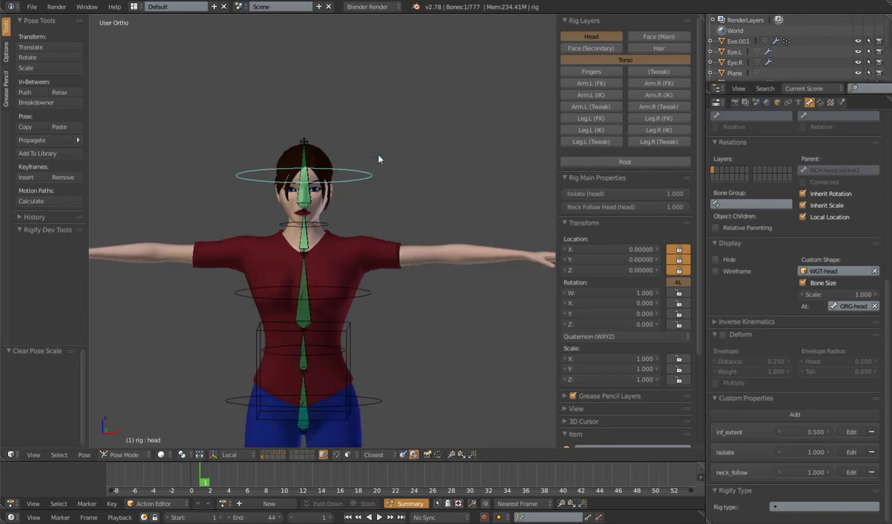
Step: Unlock the head control's X, Y and Z location and try moving it
drag(681, 266, 678, 249)
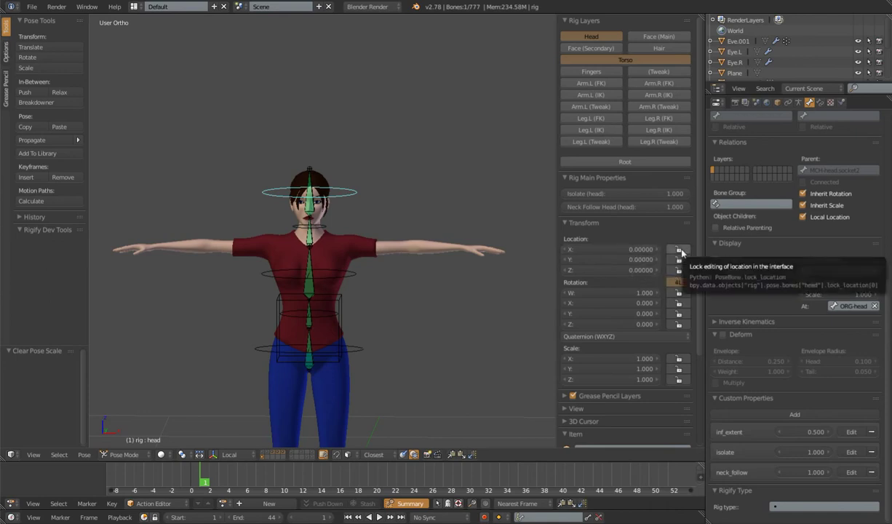
key(g)
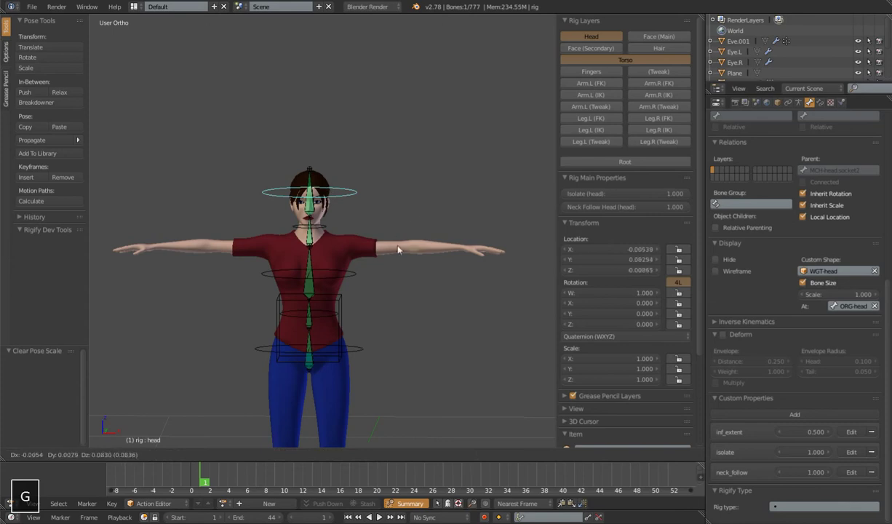
right_click(390, 251)
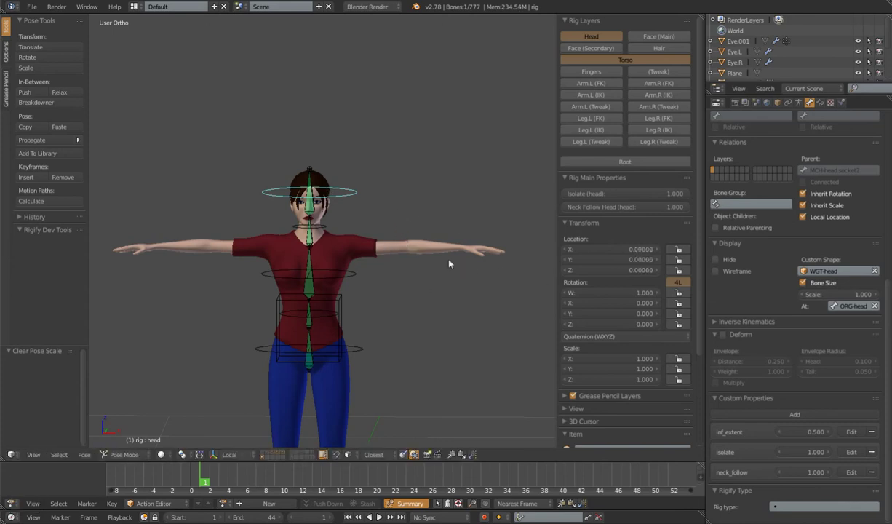
Step: Try moving the head control farther up and sideways, cancel the move, and lock its X, Y and Z location
key(g)
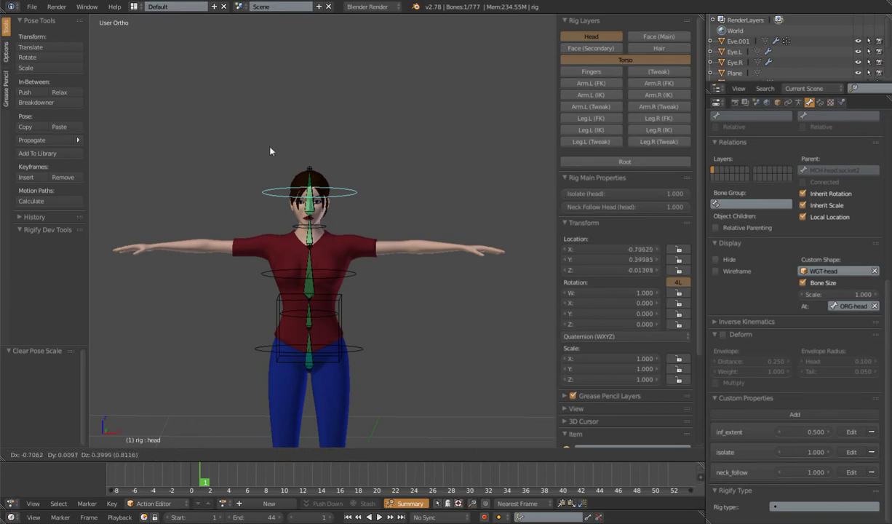
right_click(270, 151)
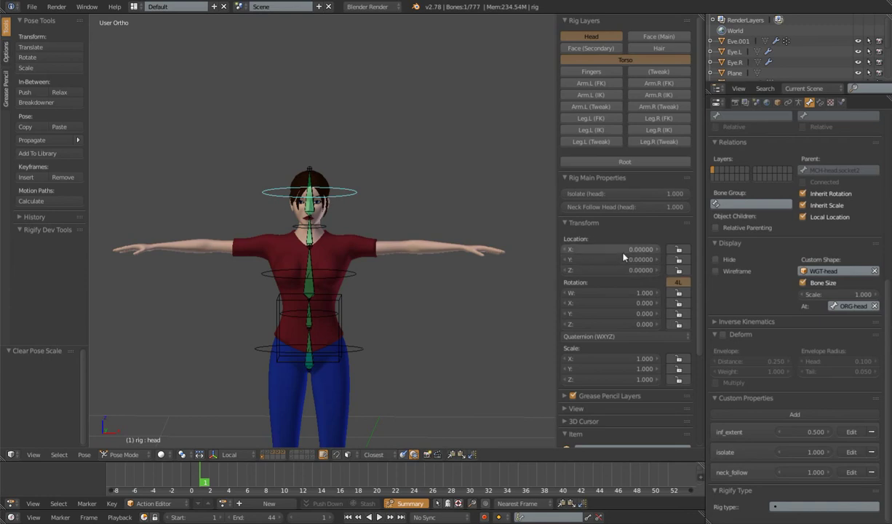
drag(677, 251, 678, 270)
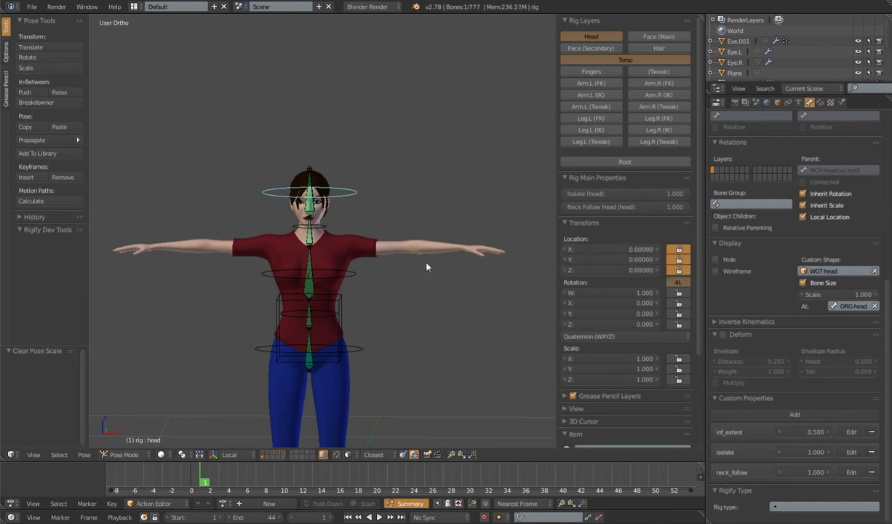
Step: Try plain and trackball rotations on the head control with its location locked, cancelling each one
key(r)
key(r)
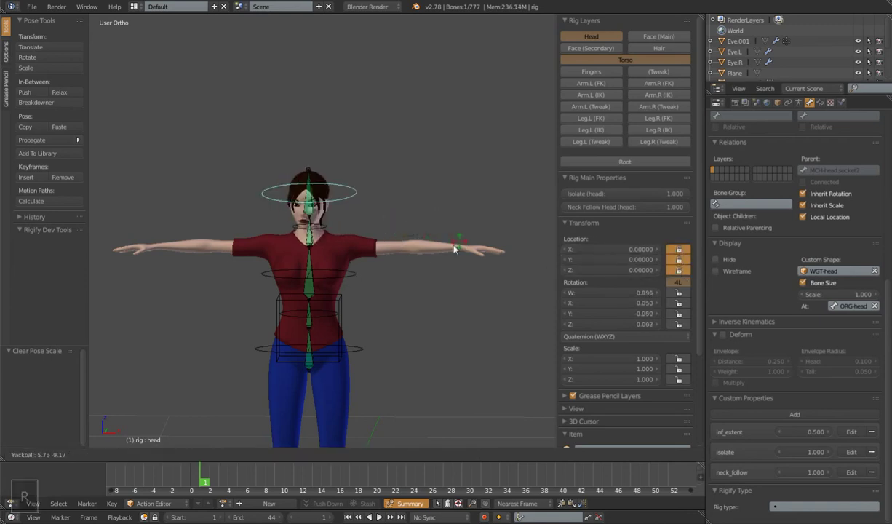
key(Escape)
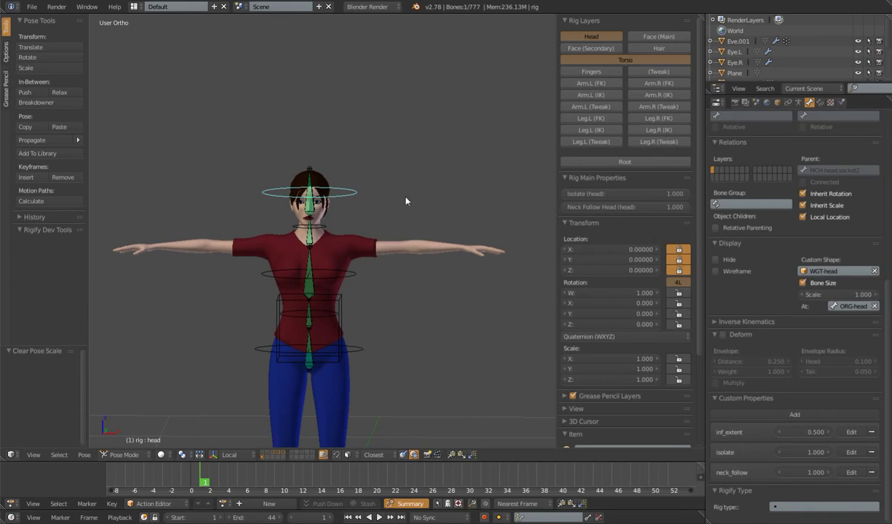
scroll(332, 209, up, 3)
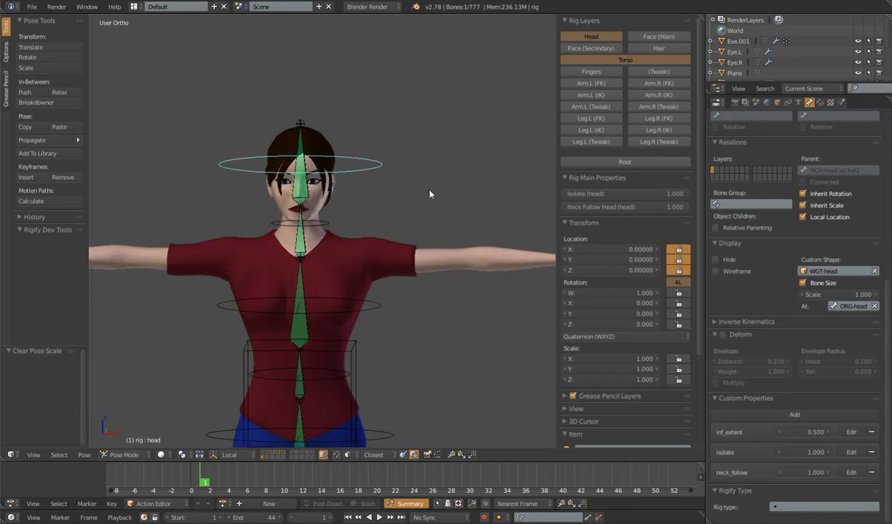
key(r)
key(Escape)
key(r)
key(r)
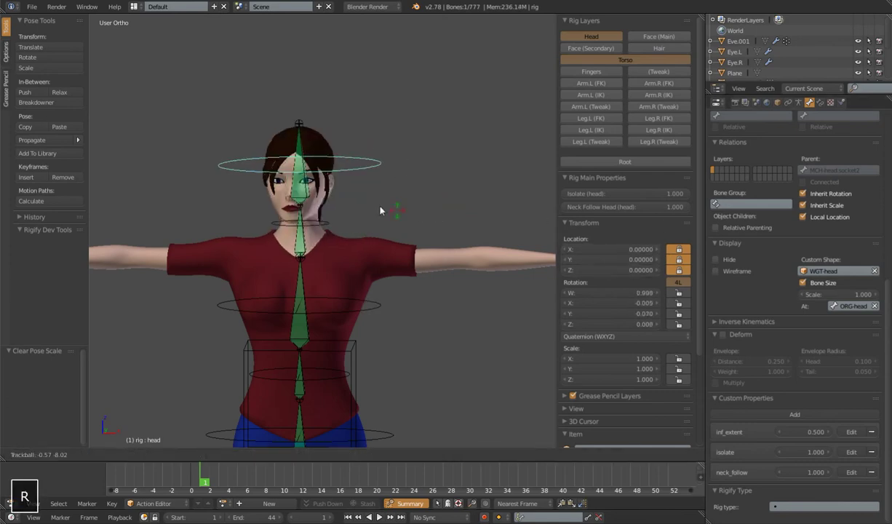
key(Escape)
Step: Select the neck control, try rotating it, scaling it along local Y and scaling it uniformly, and cancel the changes
right_click(308, 224)
key(r)
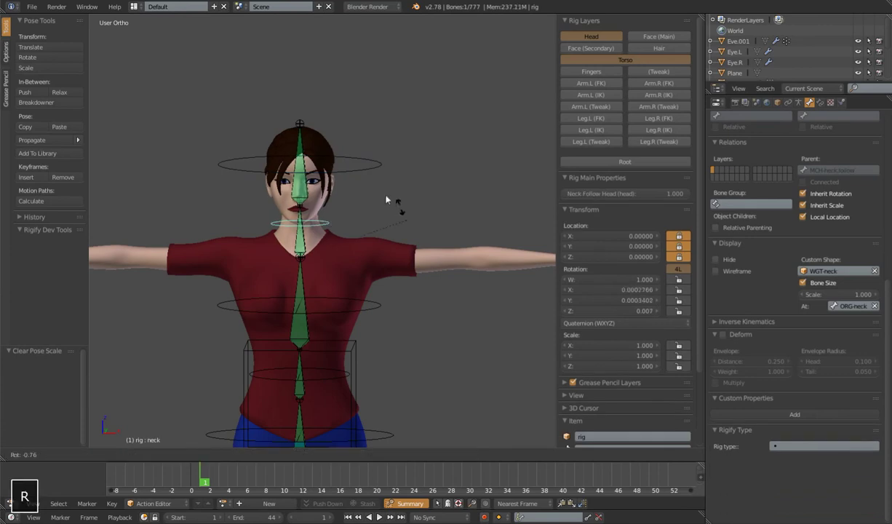
key(Escape)
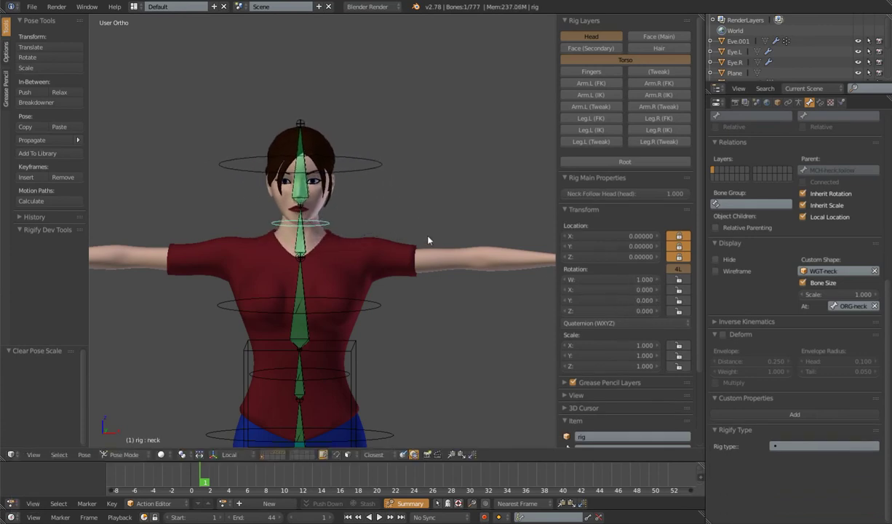
key(s)
key(y)
key(y)
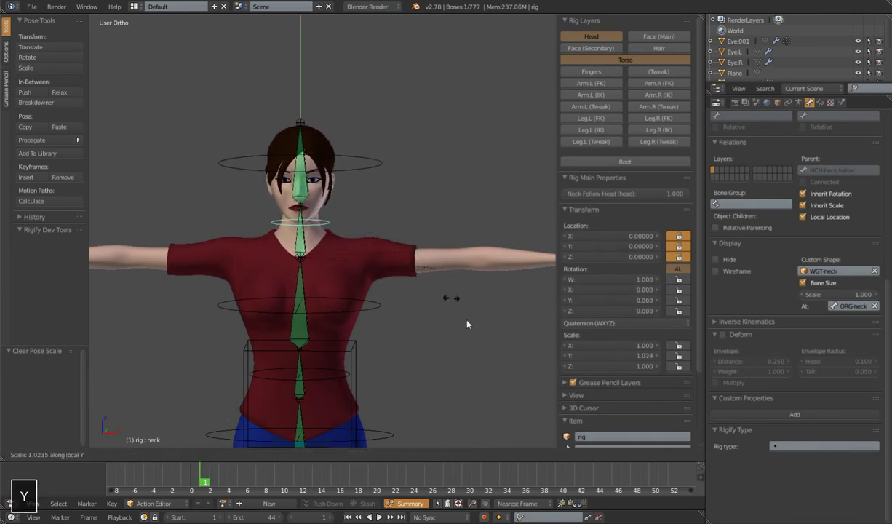
key(s)
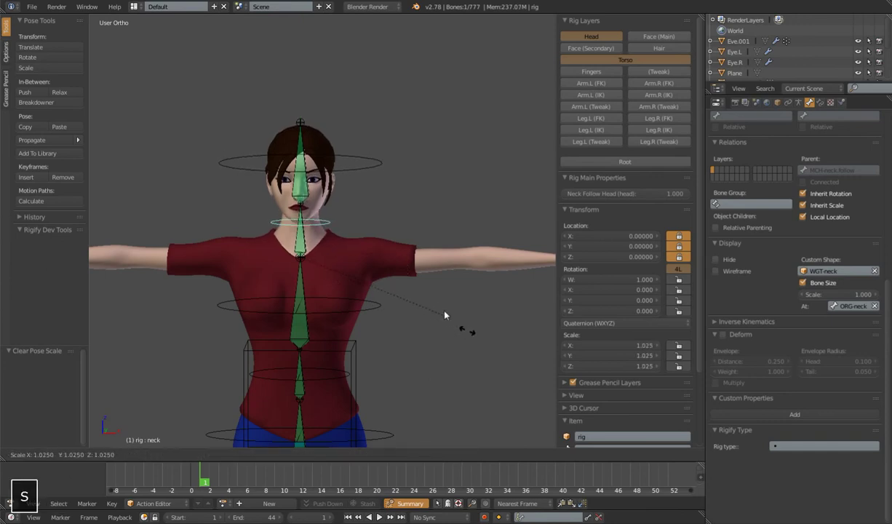
key(Escape)
Step: Scale the head control up to about 2.4, try rotating it, and clear its rotation and scale
right_click(359, 158)
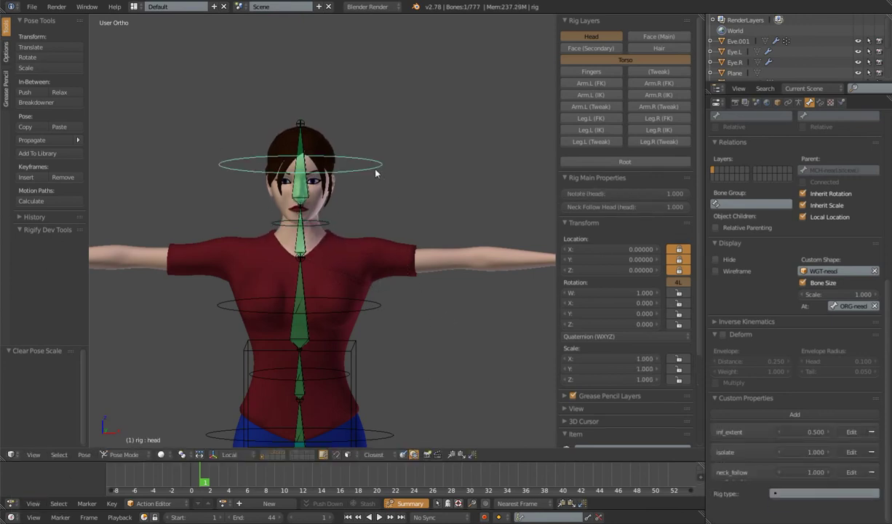
scroll(382, 206, down, 5)
key(s)
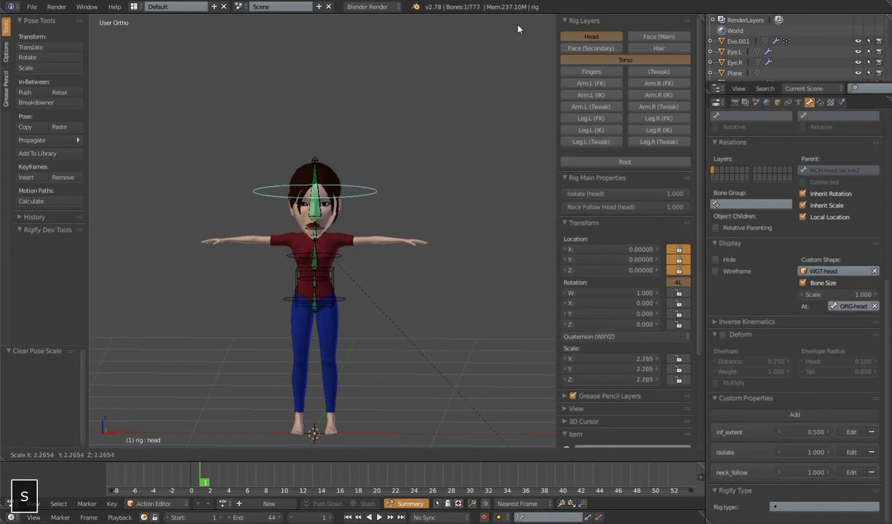
click(392, 54)
scroll(396, 131, up, 5)
scroll(397, 131, down, 5)
key(r)
key(r)
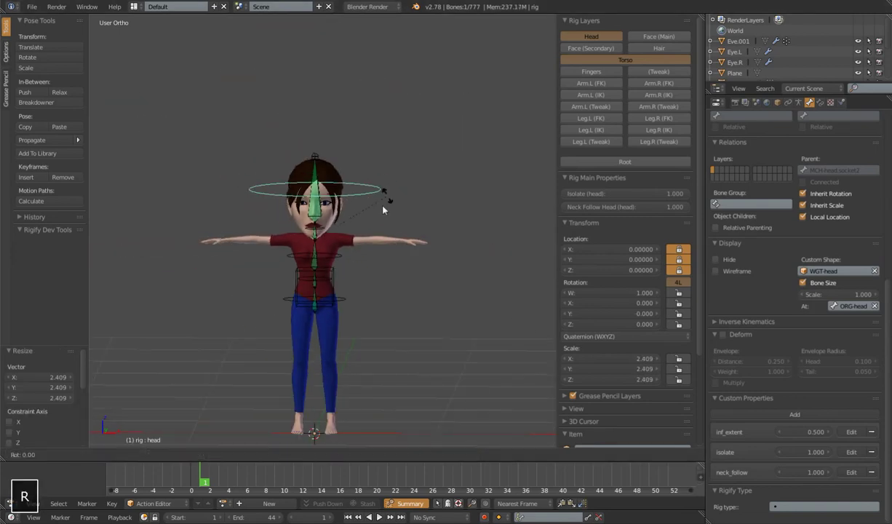
right_click(393, 163)
key(alt+r)
key(alt+s)
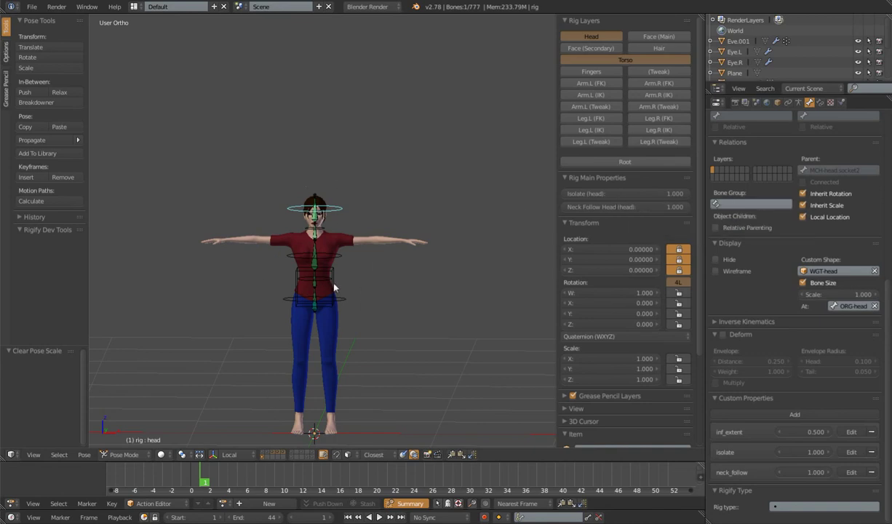
Step: Select all visible torso, neck and head controls to review their Rigify properties together
key(a)
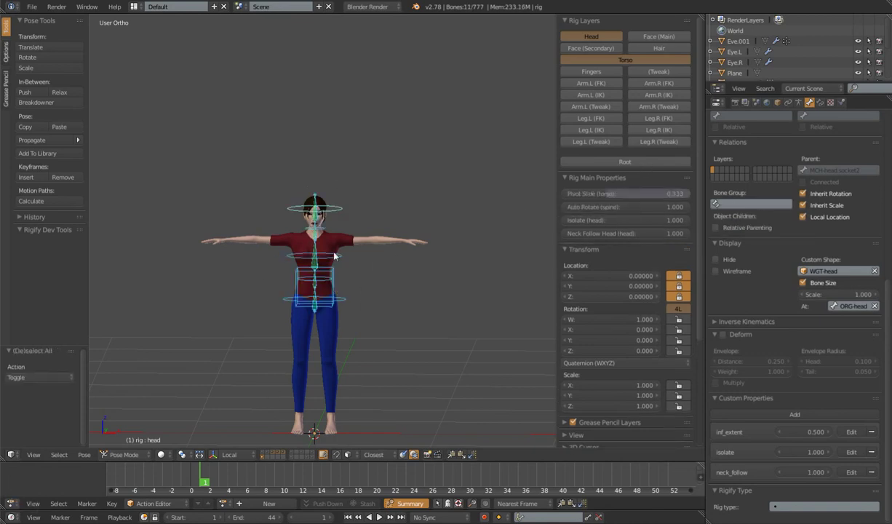
scroll(352, 340, up, 4)
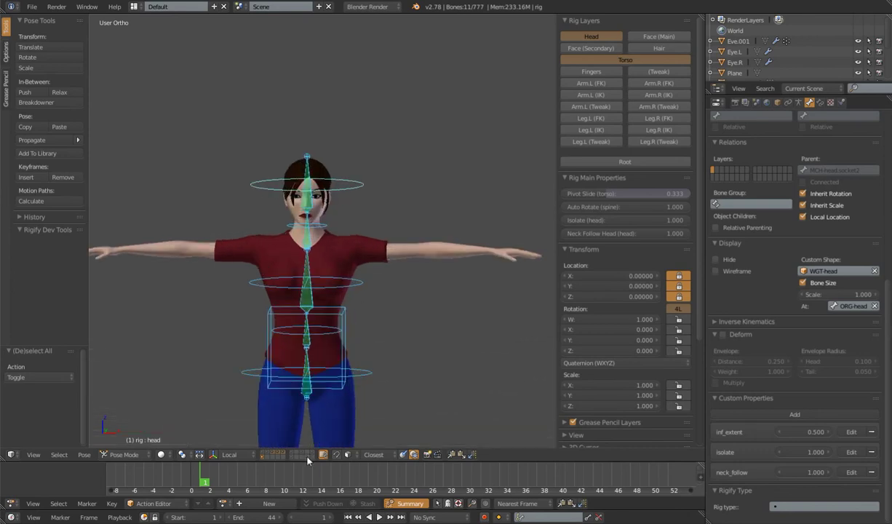
Step: Switch to the Blender window with the empty scene and add a Human (Meta-Rig) armature, framed in the front view
key(alt+Tab)
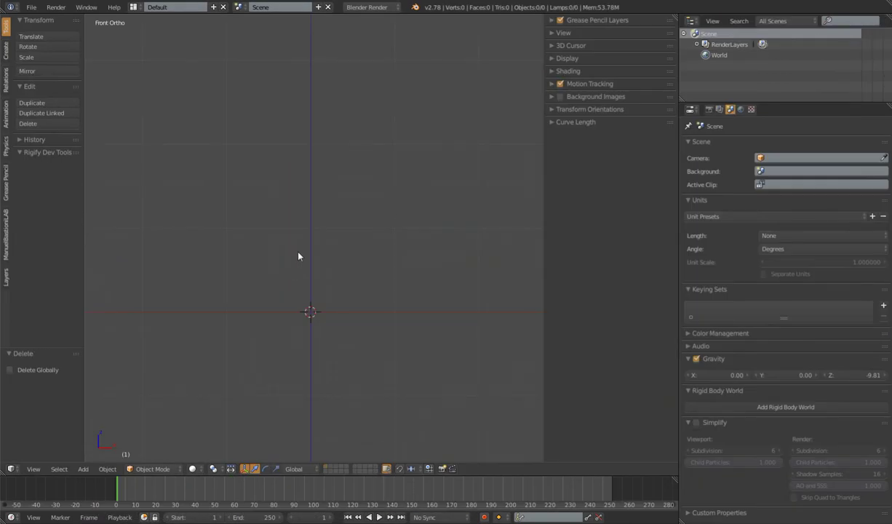
key(shift+a)
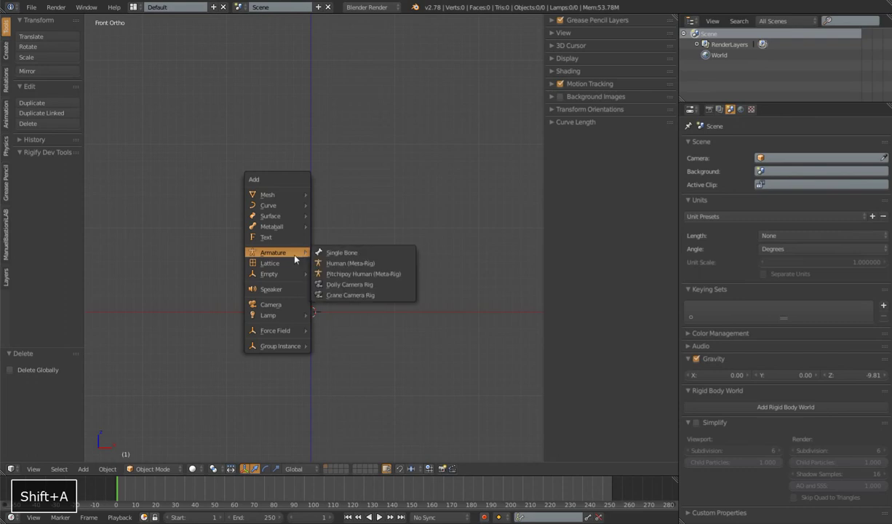
click(347, 264)
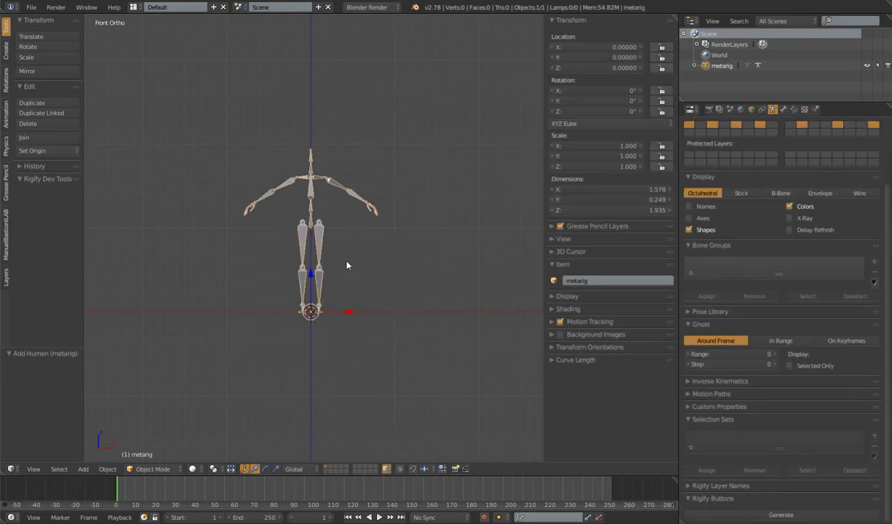
key(KP_Decimal)
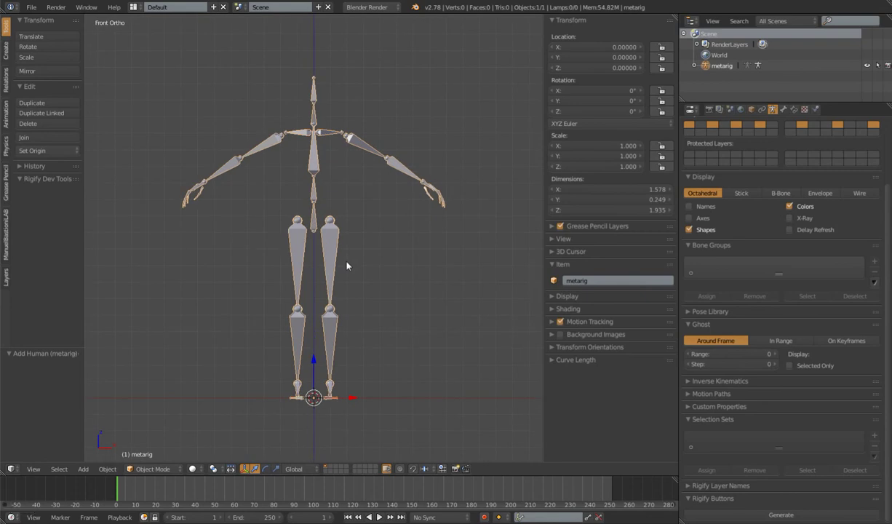
Step: Put the metarig in Pose Mode, select the hips bone and show its Rigify Type options in a wider properties area
key(ctrl+Tab)
right_click(313, 206)
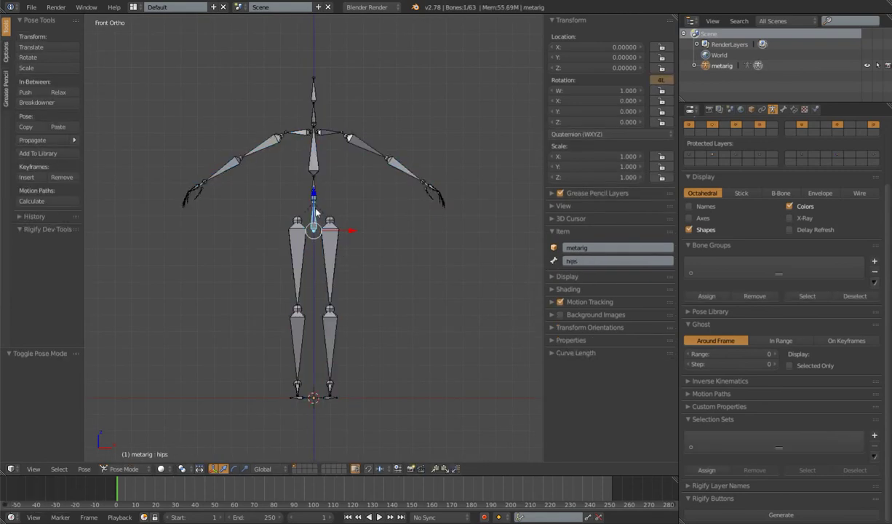
click(783, 110)
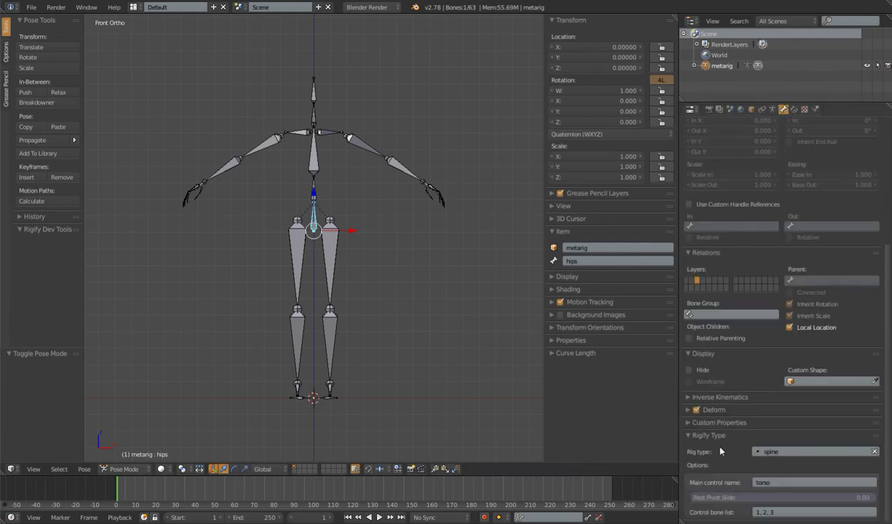
drag(679, 472, 666, 471)
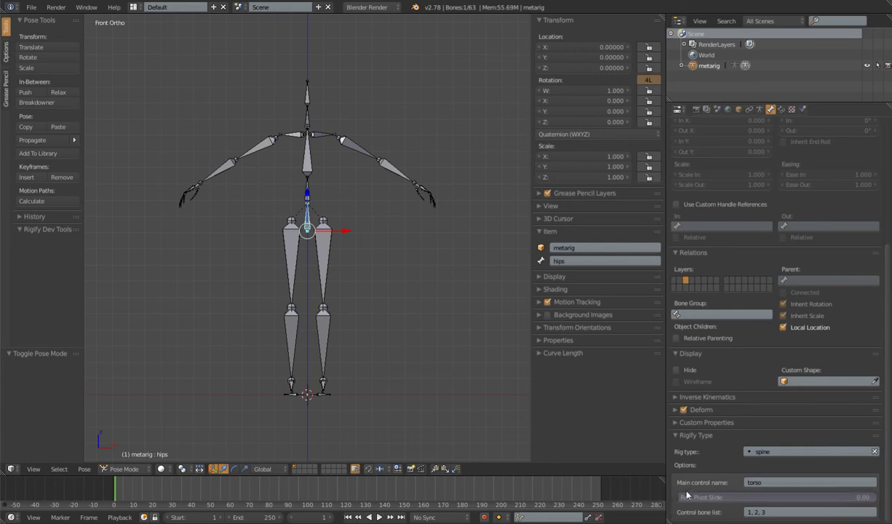
Step: Select the hips, spine and chest bones in turn to examine the spine chain against the hips bone's Rigify options
right_click(308, 206)
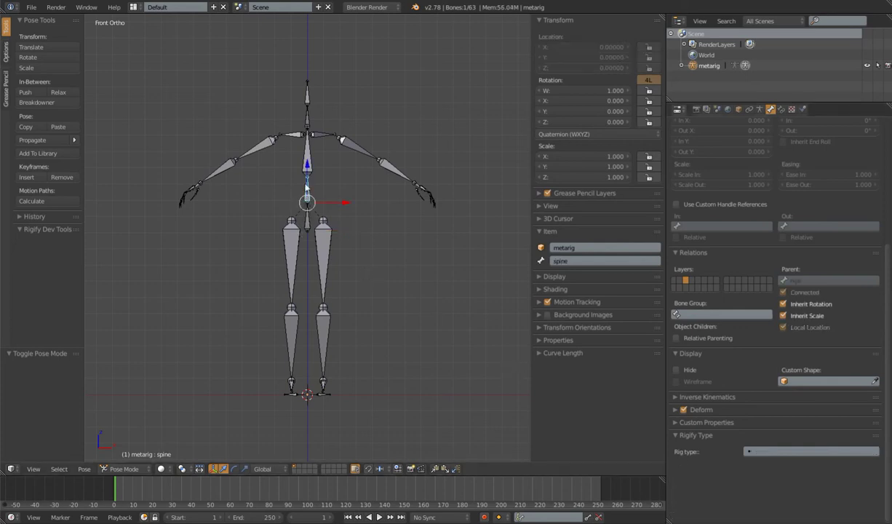
right_click(294, 209)
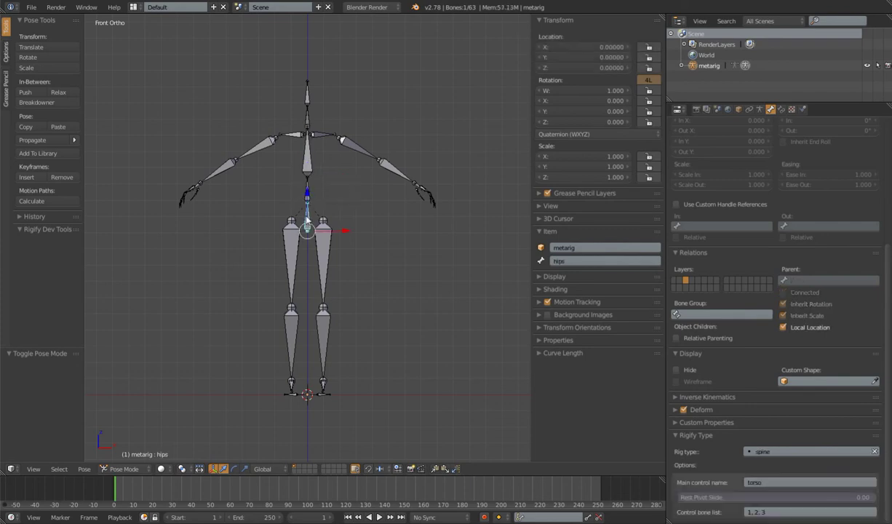
right_click(298, 187)
right_click(311, 153)
right_click(295, 207)
right_click(296, 183)
right_click(300, 154)
right_click(306, 222)
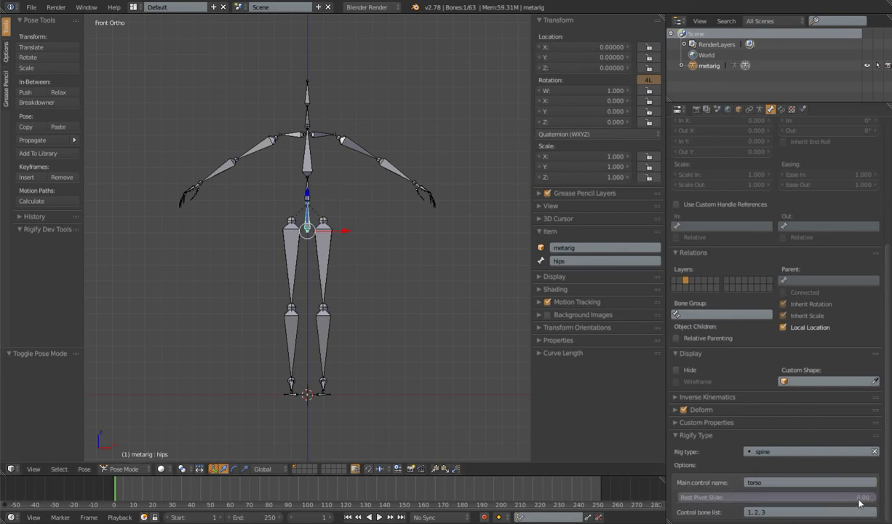
scroll(313, 244, up, 4)
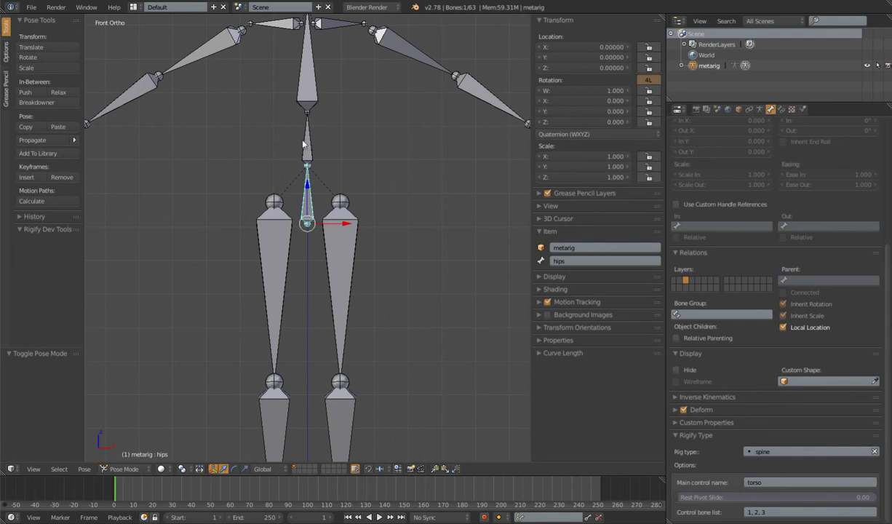
scroll(287, 160, down, 4)
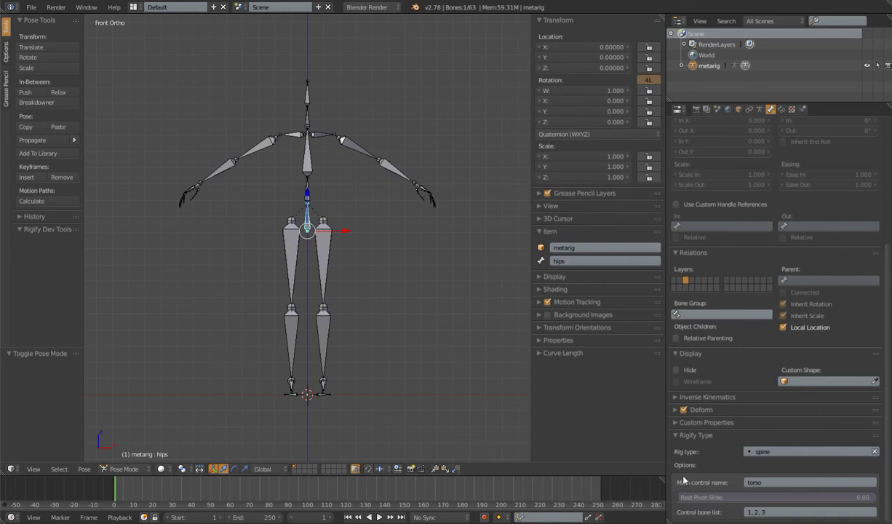
Step: Set the Rest Pivot Slide of the hips bone's spine rig type to 0.5
mouse_move(688, 497)
mouse_down()
mouse_move(764, 497)
mouse_move(687, 497)
mouse_up()
click(770, 495)
text(0.5)
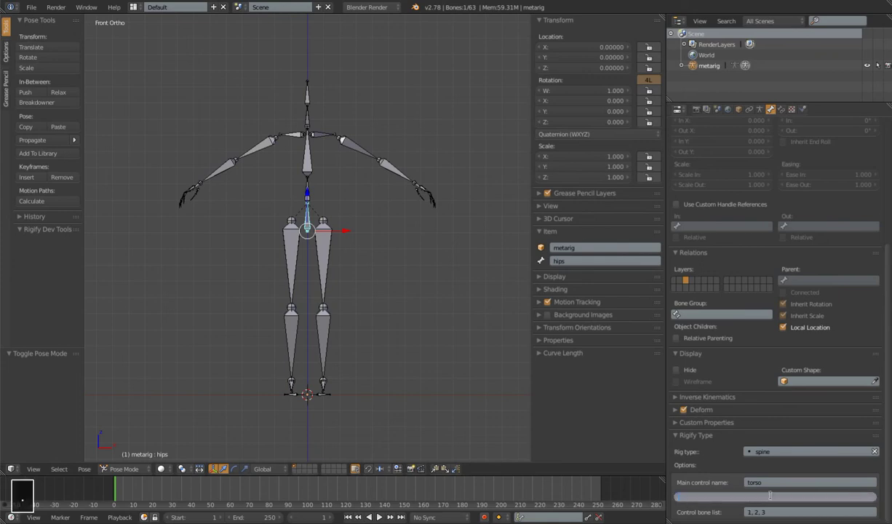
key(Return)
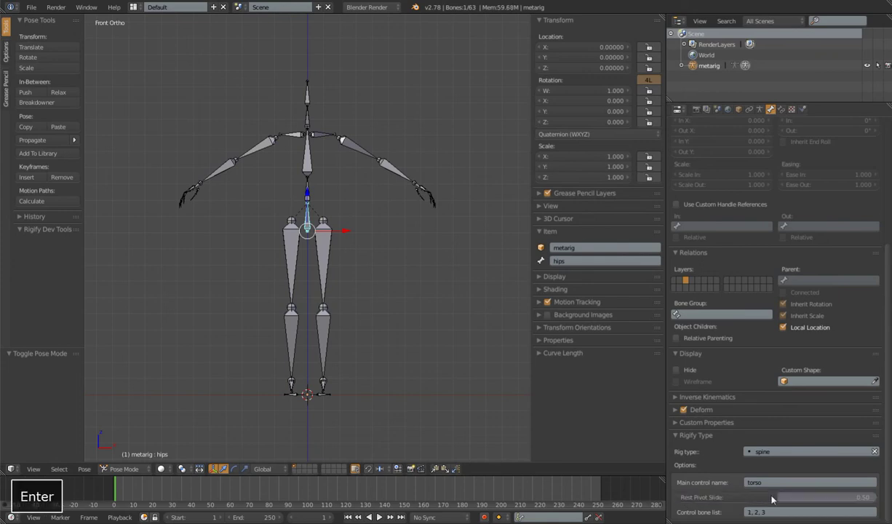
Step: Subdivide the metarig's chest bone into two bones in Edit Mode
right_click(315, 158)
key(Tab)
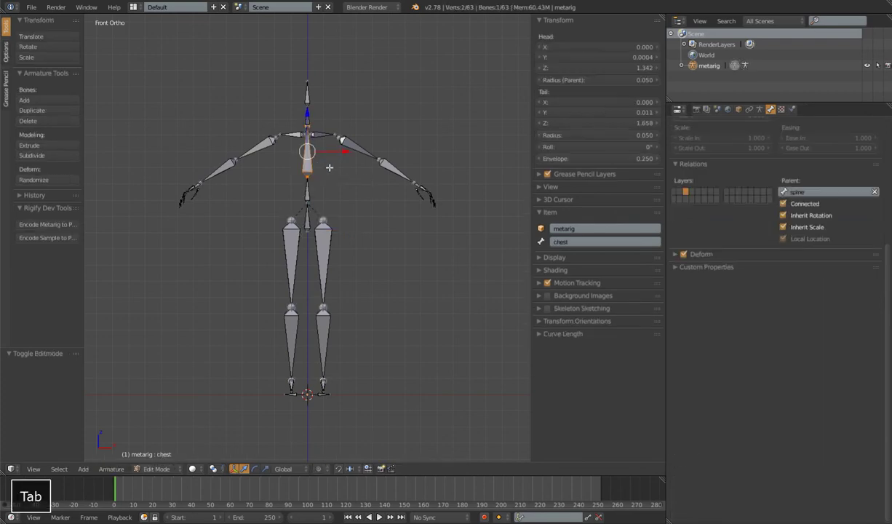
shift+middle_drag(316, 160, 333, 219)
scroll(228, 172, up, 3)
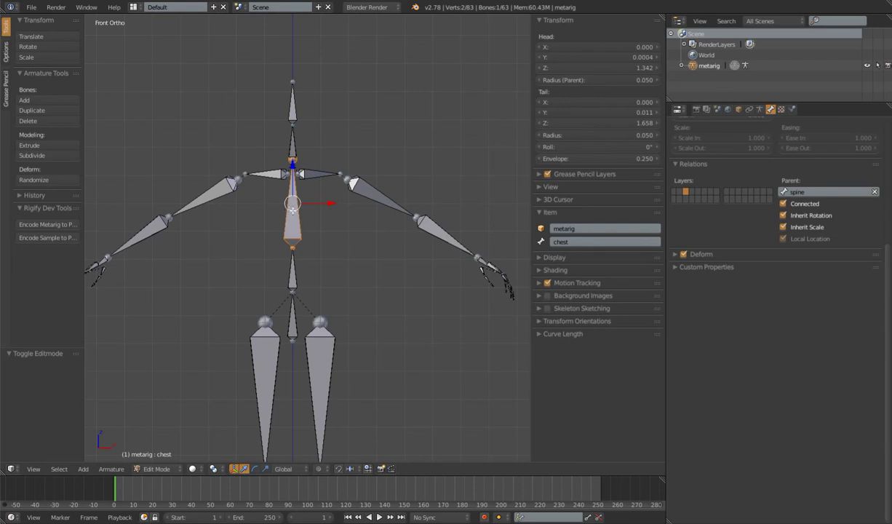
key(w)
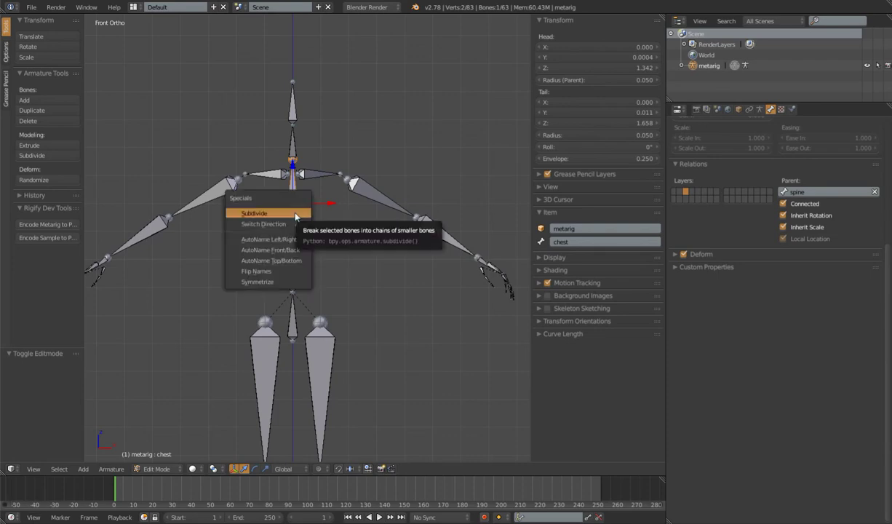
click(296, 215)
Step: Rename the lower half of the subdivided chest bone chest.low and the upper half chest.high
right_click(285, 227)
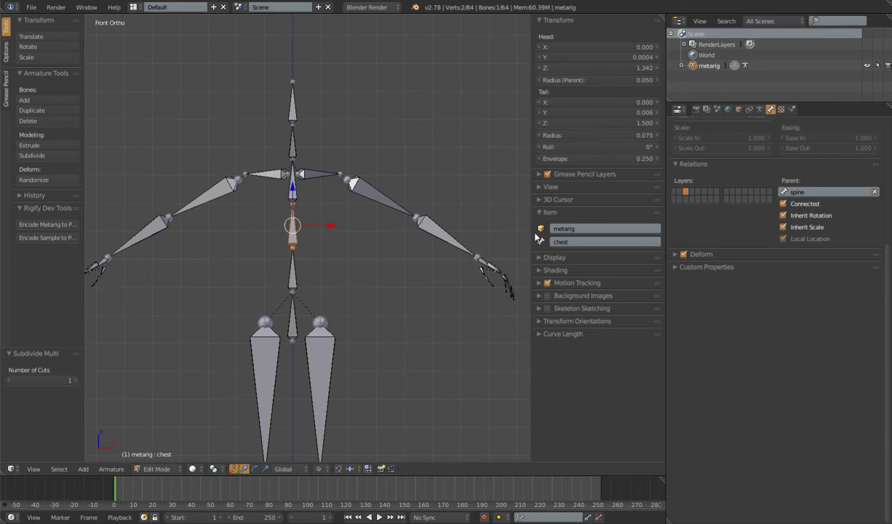
click(574, 242)
text(.low)
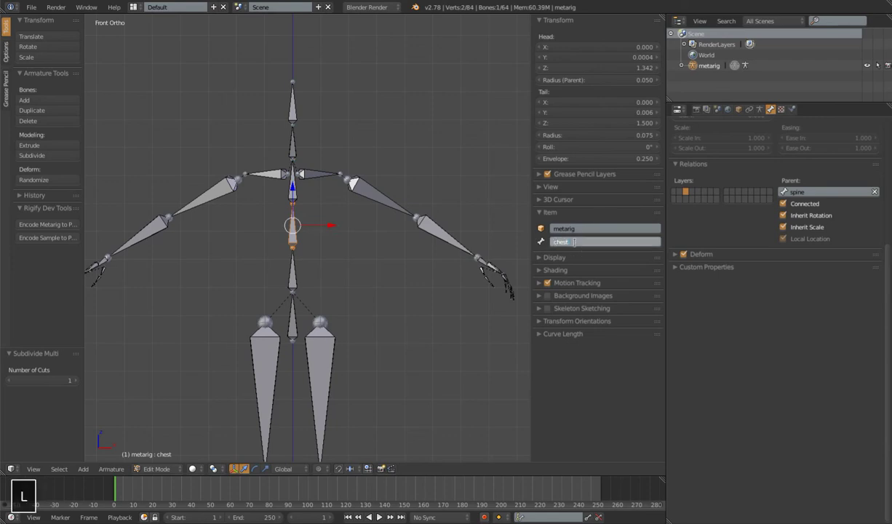
key(Return)
right_click(304, 187)
click(591, 241)
key(BackSpace)
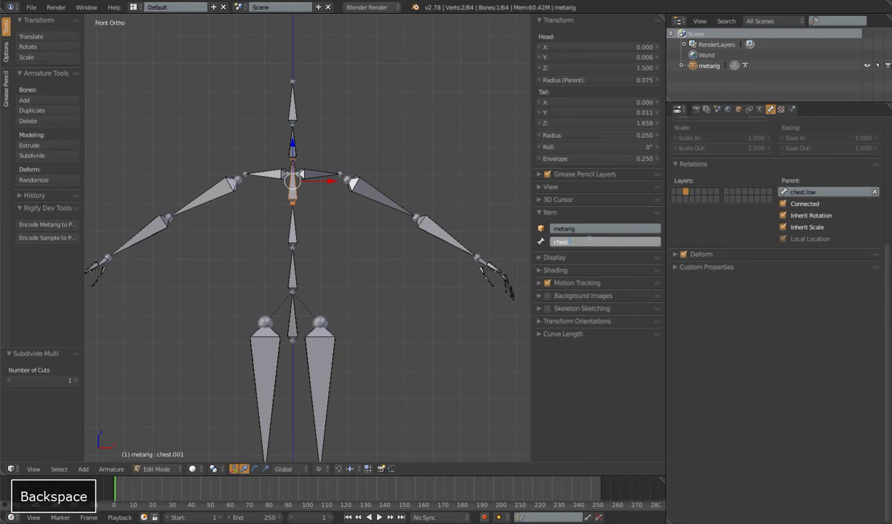
text(high)
key(Return)
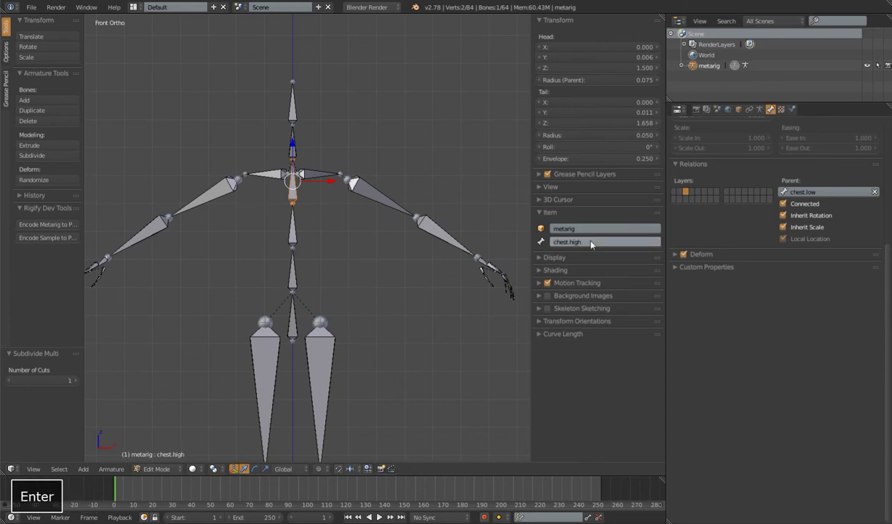
Step: Return to Pose Mode and step through the metarig's spine chain from hips to chest.high to compare it with the Control bone list
key(Tab)
right_click(314, 305)
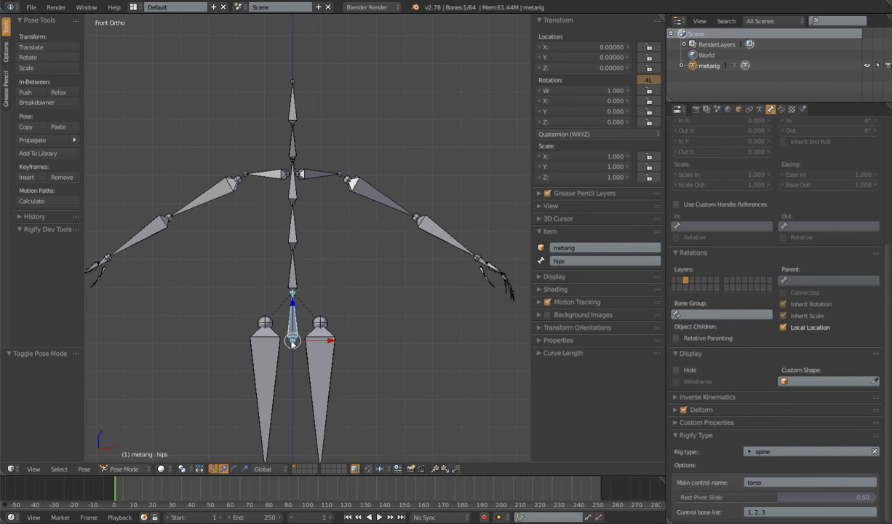
key(bracketright)
key(bracketright)
key(bracketright)
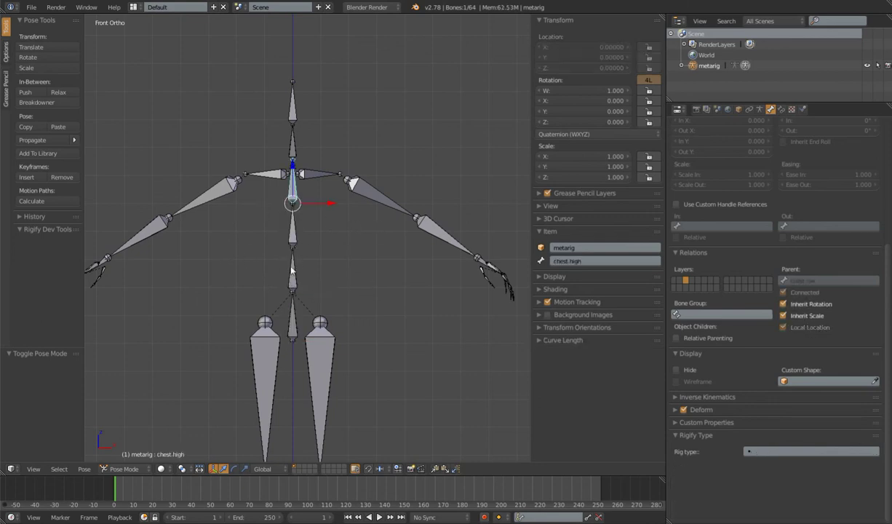
right_click(290, 309)
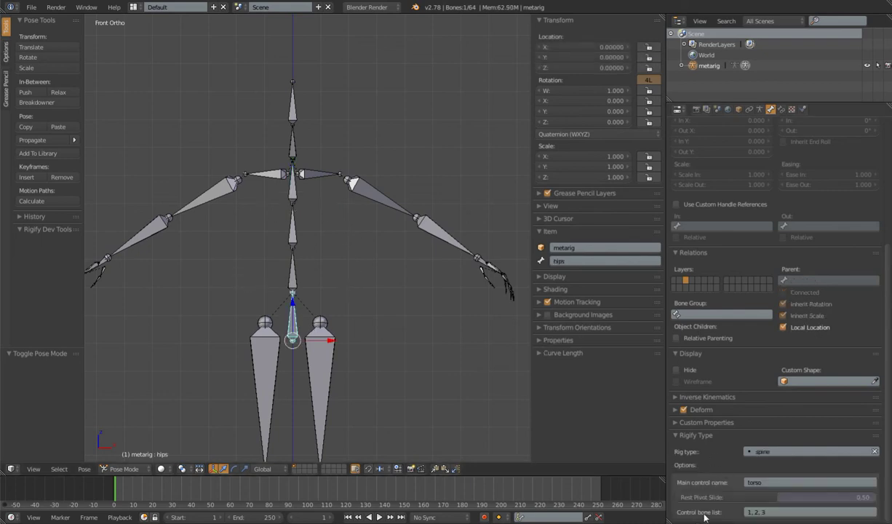
right_click(285, 258)
right_click(284, 215)
right_click(286, 186)
right_click(290, 340)
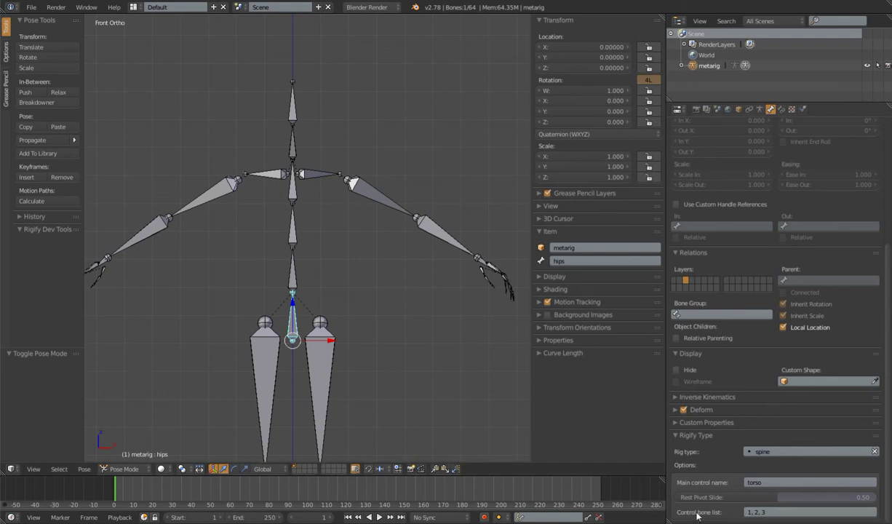
Step: Extend the Control bone list of the hips bone's spine rig type to 1, 2, 3, 4
click(767, 512)
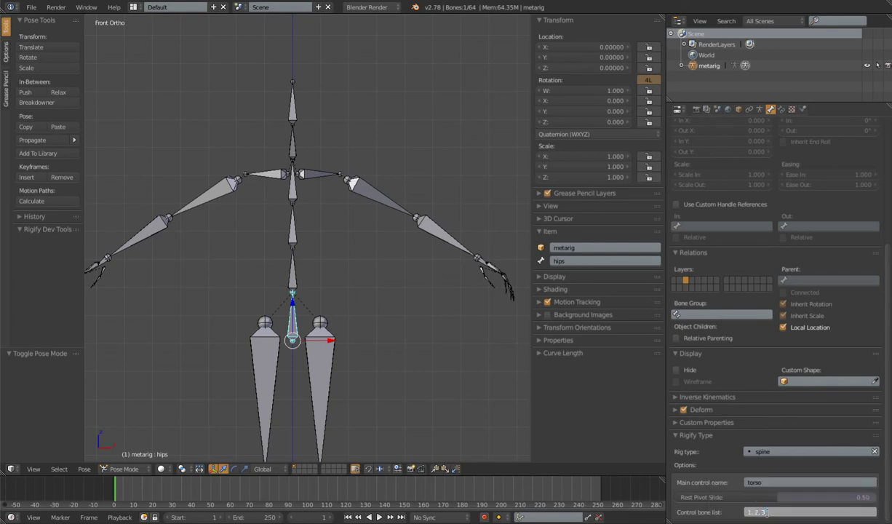
text(, 4)
key(Return)
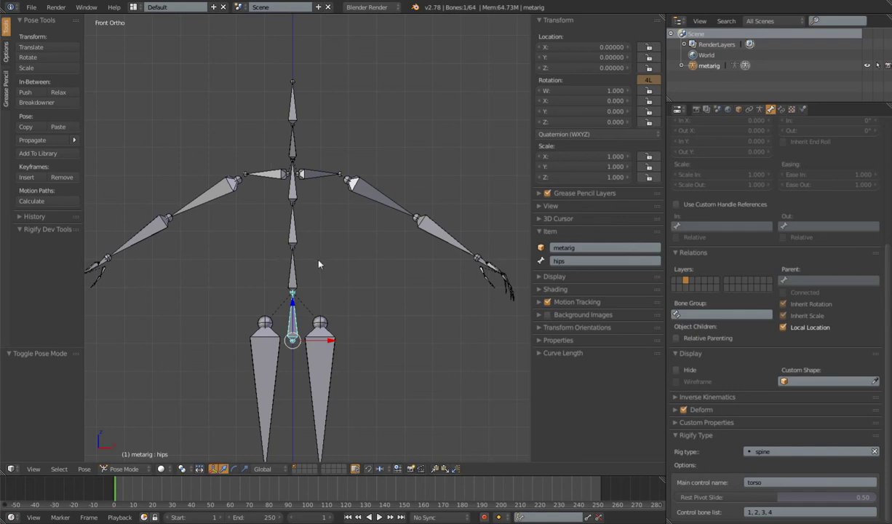
Step: Generate the rig from the metarig, move it to scene layer 11 and show that layer
click(760, 109)
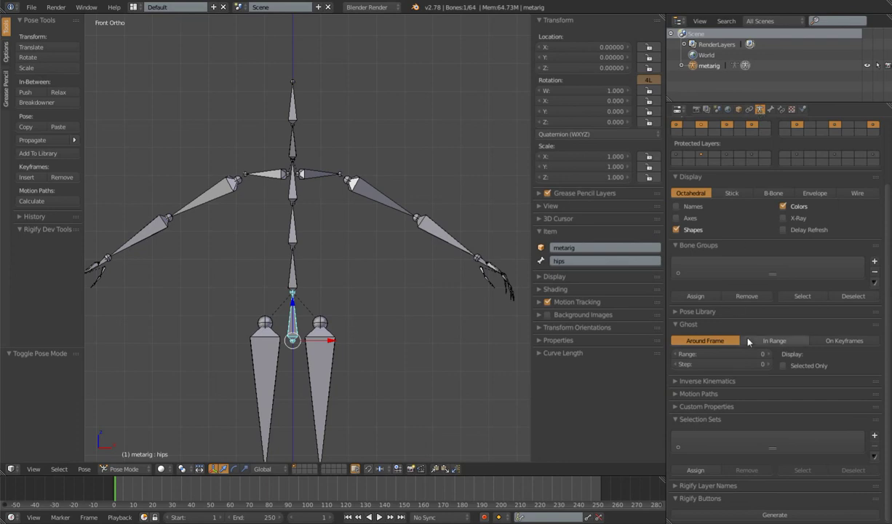
click(728, 515)
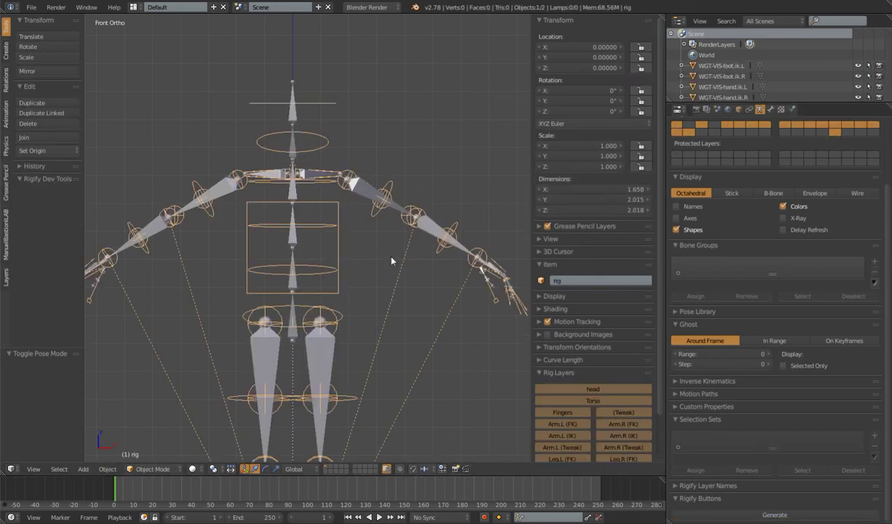
key(m)
click(474, 285)
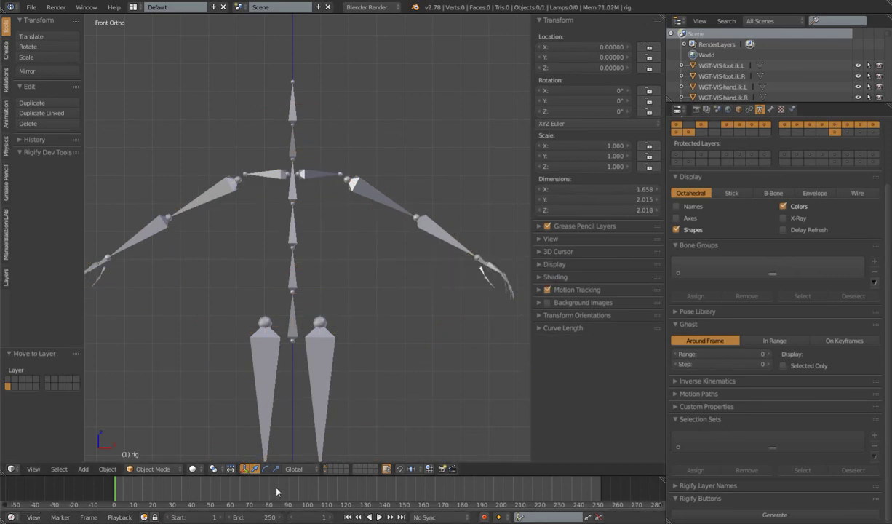
click(354, 466)
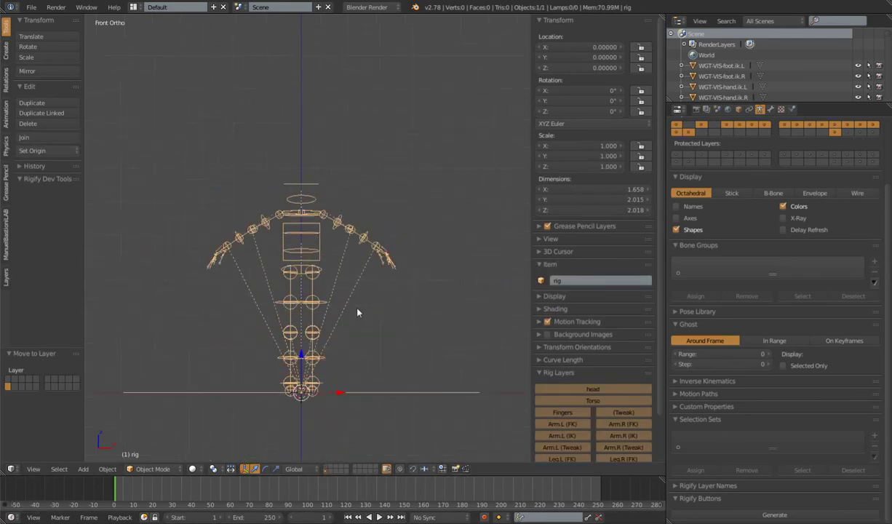
Step: Place the Rig Layers section above Transform and select the generated rig's torso control in Pose Mode
drag(644, 377, 625, 29)
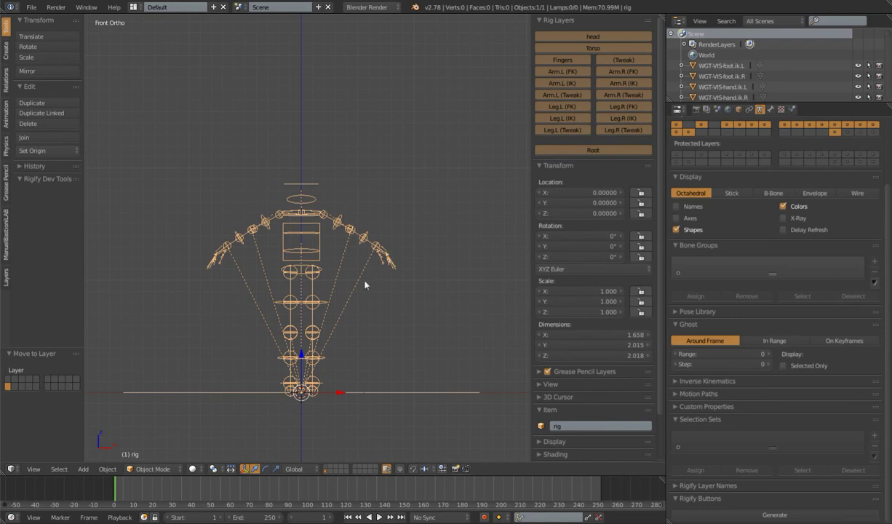
key(ctrl+Tab)
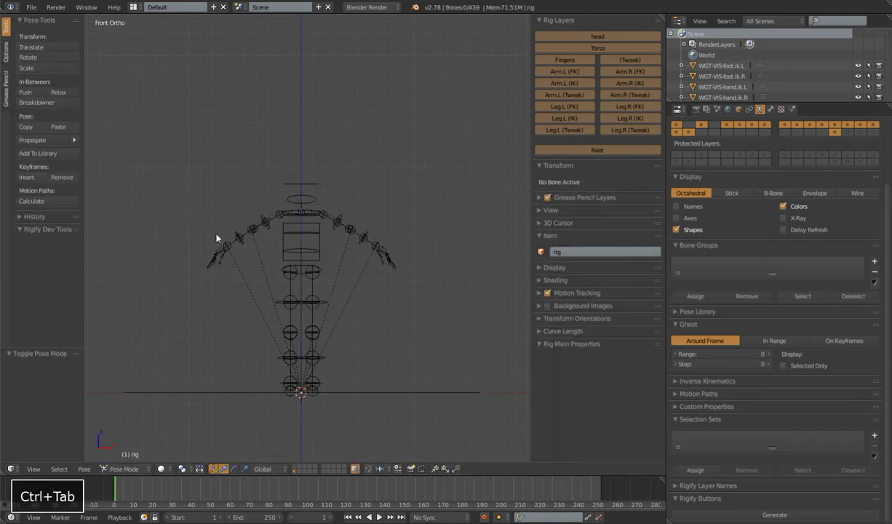
right_click(307, 239)
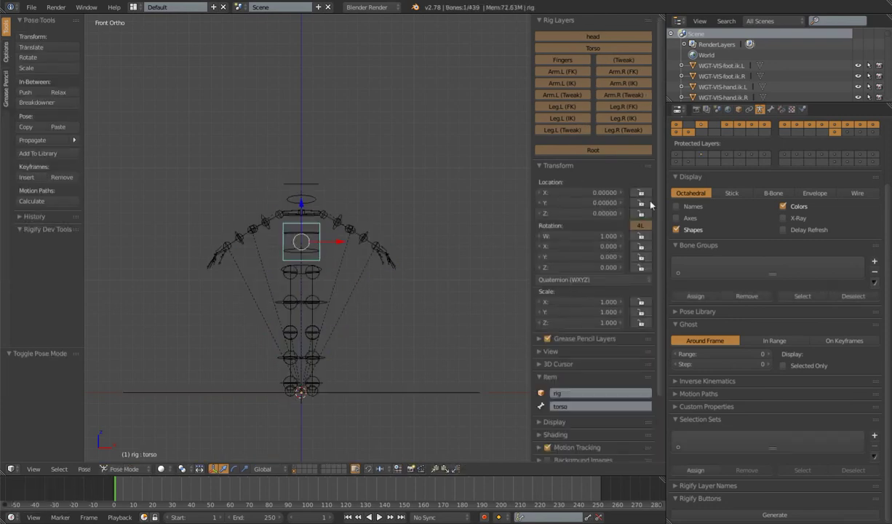
Step: Show the rig's deform bone layer and select the hips and chest.low deform bones to examine the spine chain
shift+click(848, 134)
shift+drag(822, 124, 784, 124)
scroll(343, 277, up, 7)
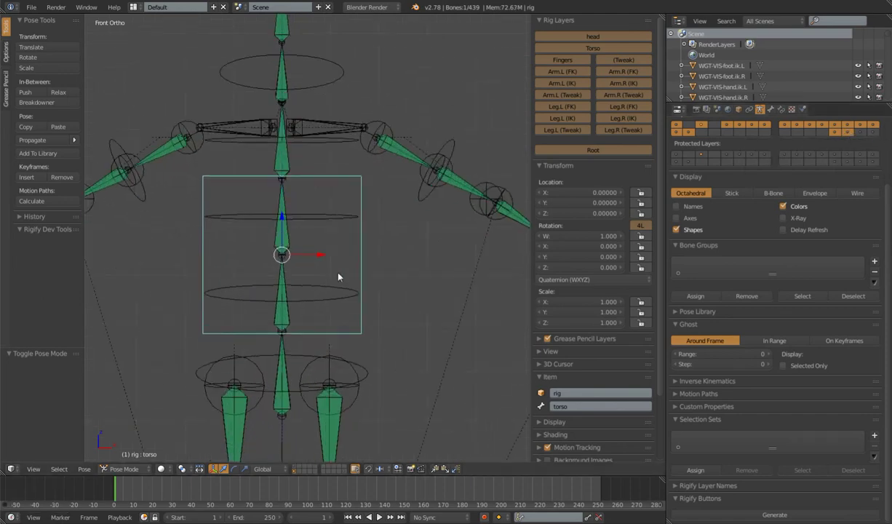
scroll(339, 275, down, 4)
scroll(346, 283, up, 3)
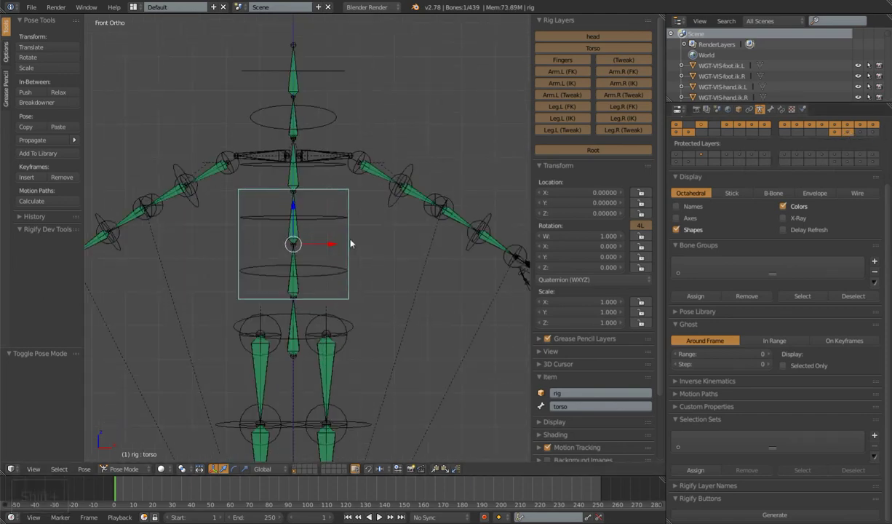
right_click(283, 313)
right_click(288, 222)
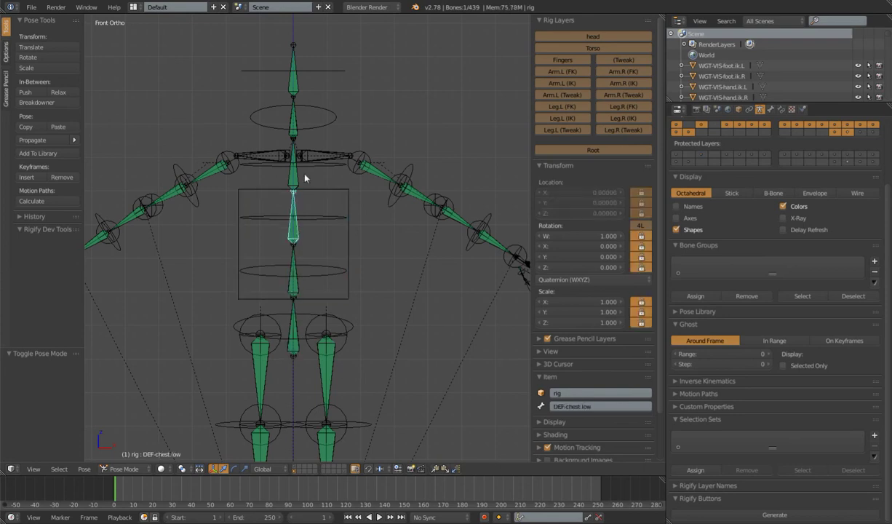
Step: Try a trackball rotation of the torso control to check its pivot
right_click(348, 227)
key(r)
key(r)
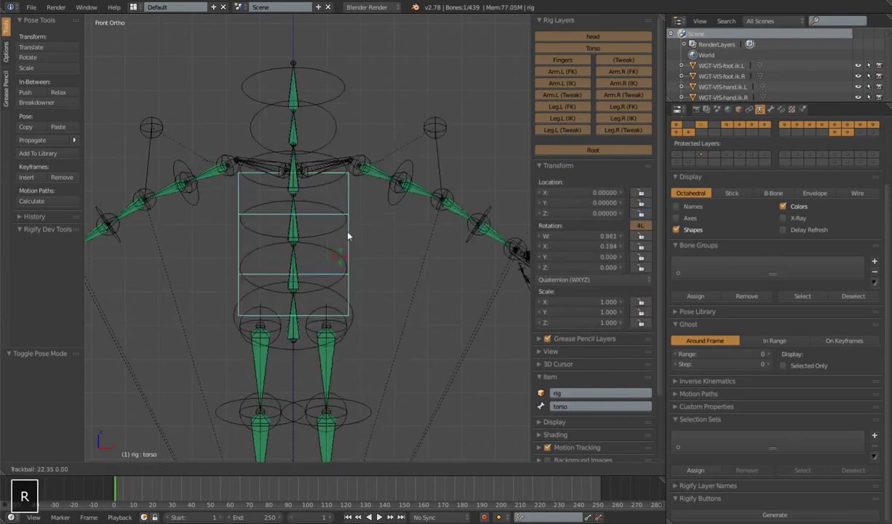
right_click(342, 236)
Step: Place the Rig Main Properties section above Transform and slide the torso's Pivot Slide to 0.250
scroll(627, 403, down, 2)
scroll(627, 403, down, 2)
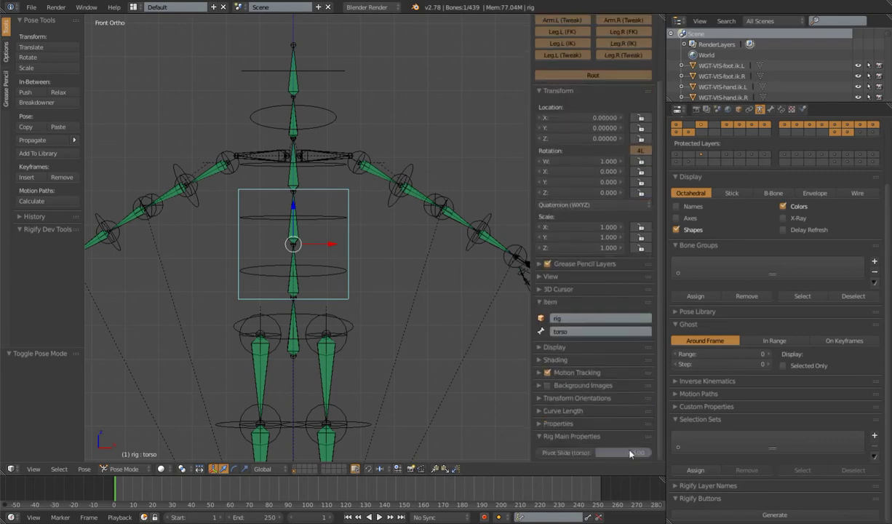
drag(633, 452, 613, 88)
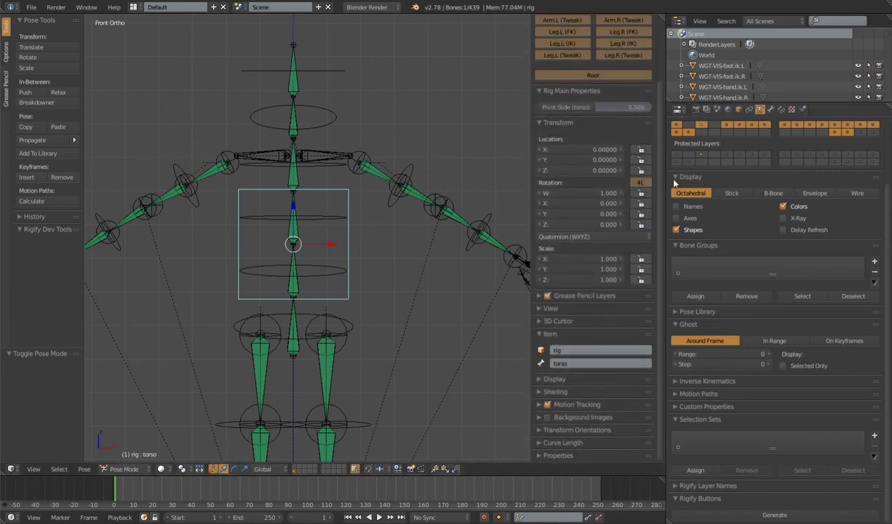
scroll(564, 164, up, 2)
drag(591, 147, 531, 150)
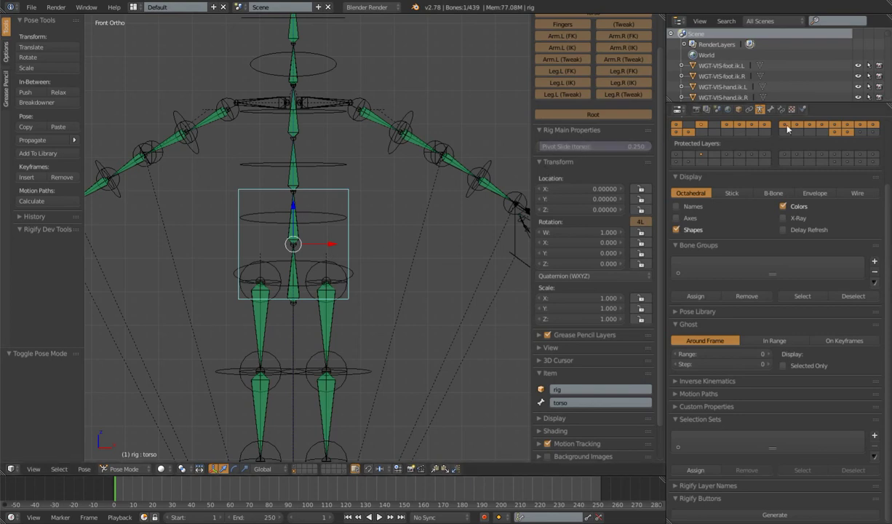
Step: Open the torso bone's custom properties and inspect the edit settings of pivot_slide
click(771, 110)
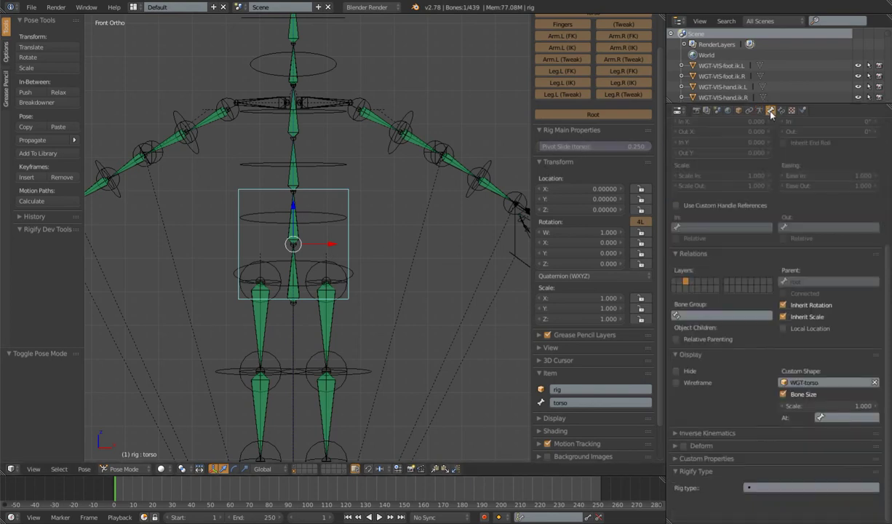
click(706, 458)
scroll(754, 451, down, 1)
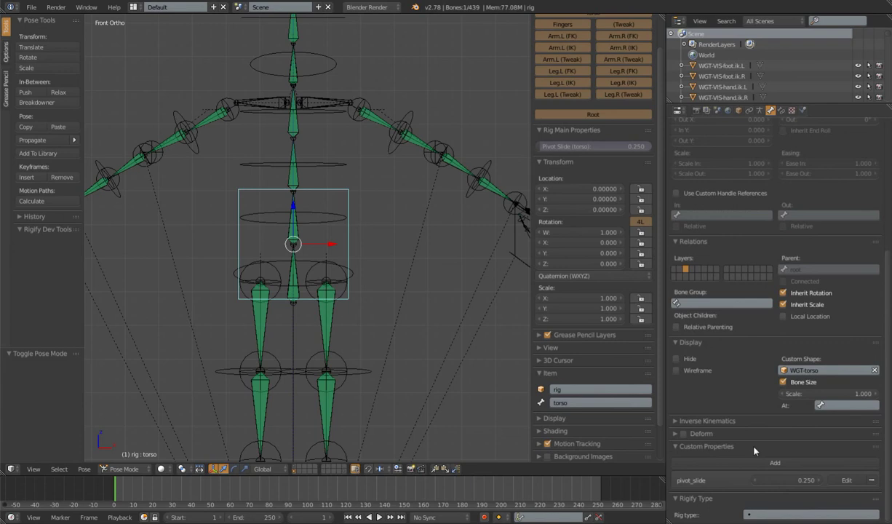
click(846, 480)
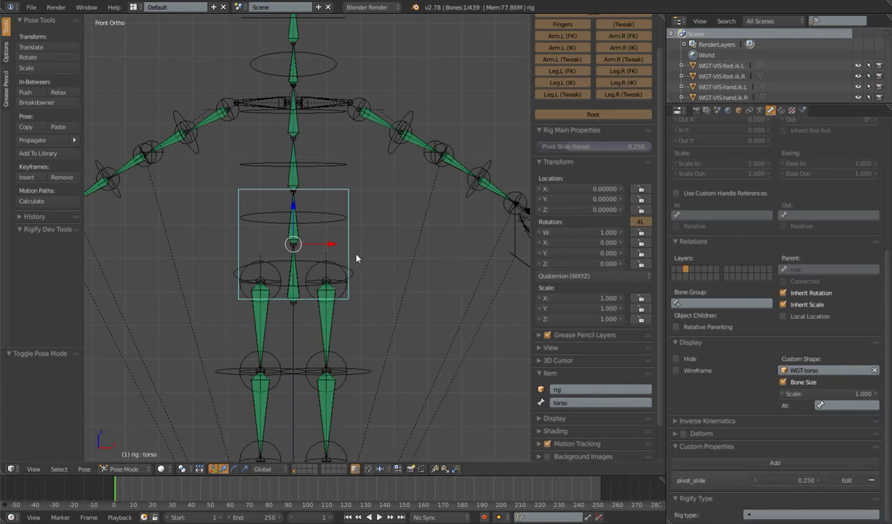
Step: Slide the torso's Pivot Slide close to zero, then set it to 0.5
drag(579, 146, 538, 146)
click(563, 145)
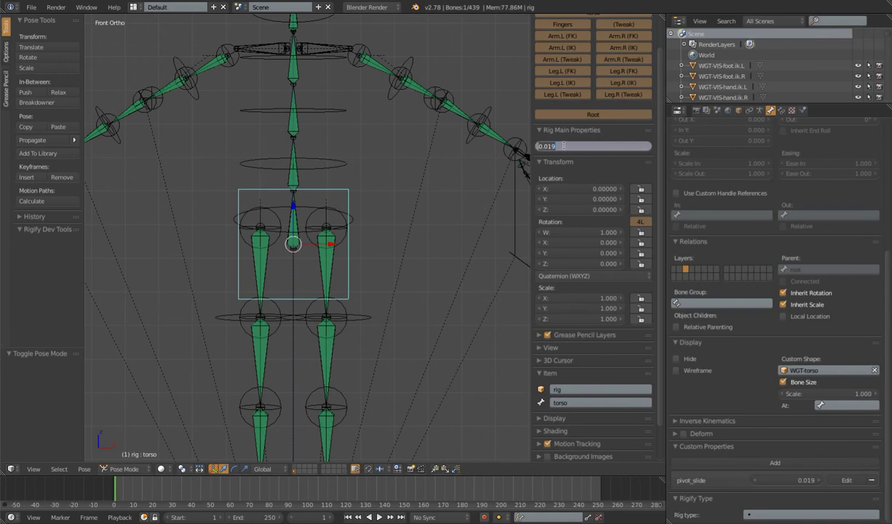
text(.5)
key(Return)
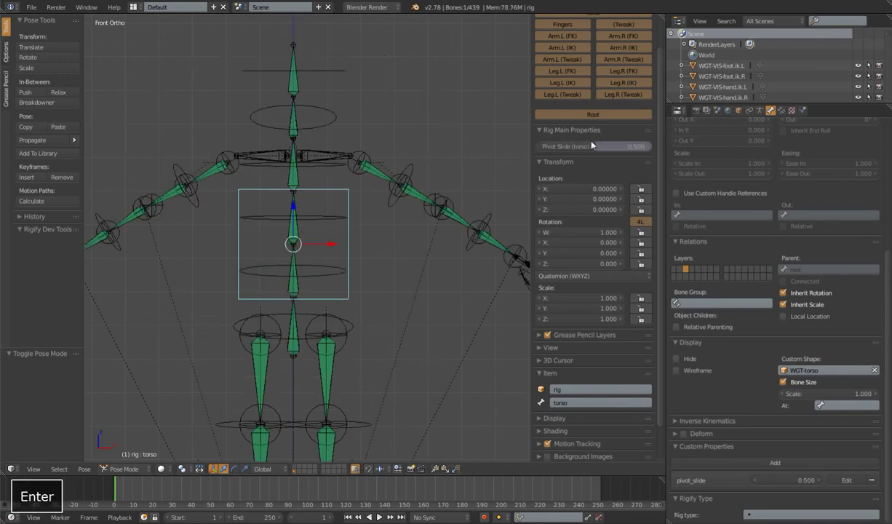
Step: Rotate the hips control about 2.1° and try a much larger rotation of it to see the spine bend
scroll(305, 302, up, 1)
right_click(359, 344)
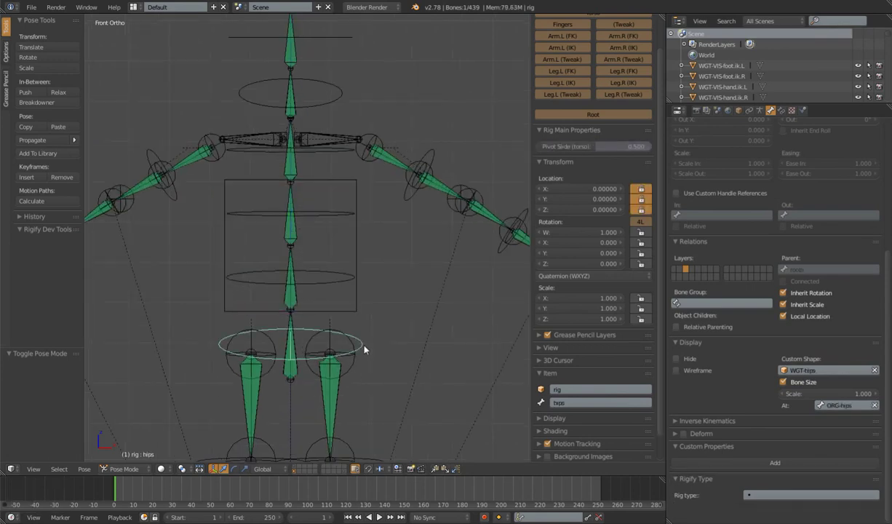
key(r)
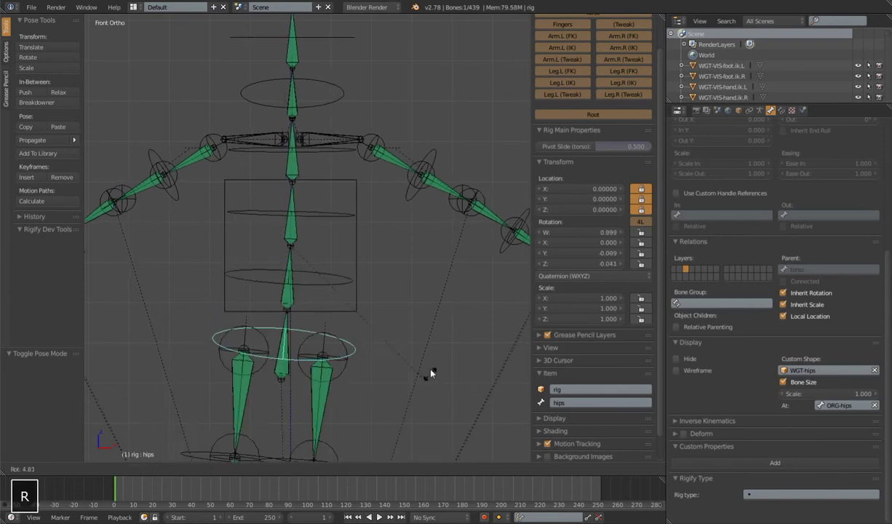
click(407, 350)
key(r)
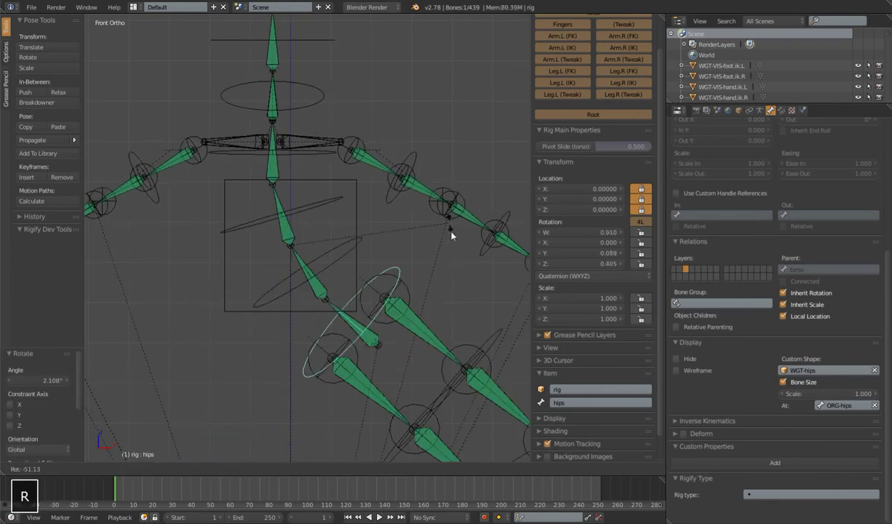
key(Escape)
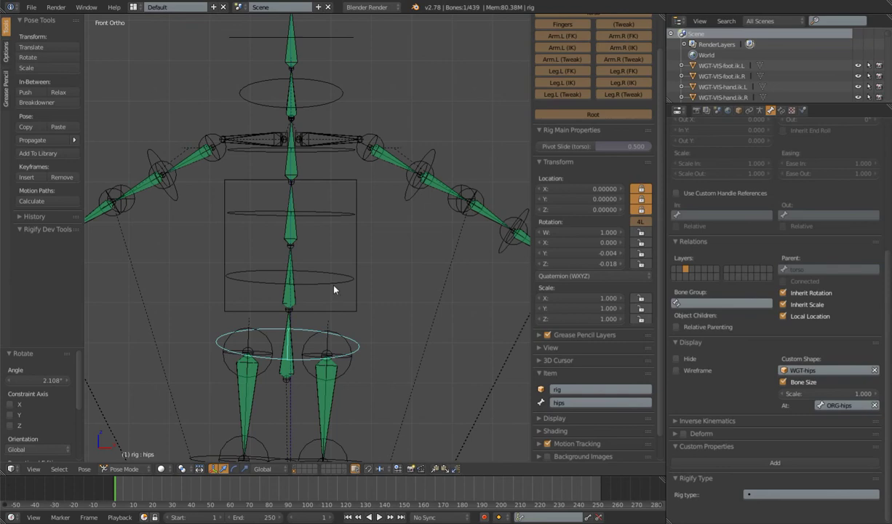
Step: Try rotating the spine control by about -28° with its Auto Rotate property in view
right_click(320, 275)
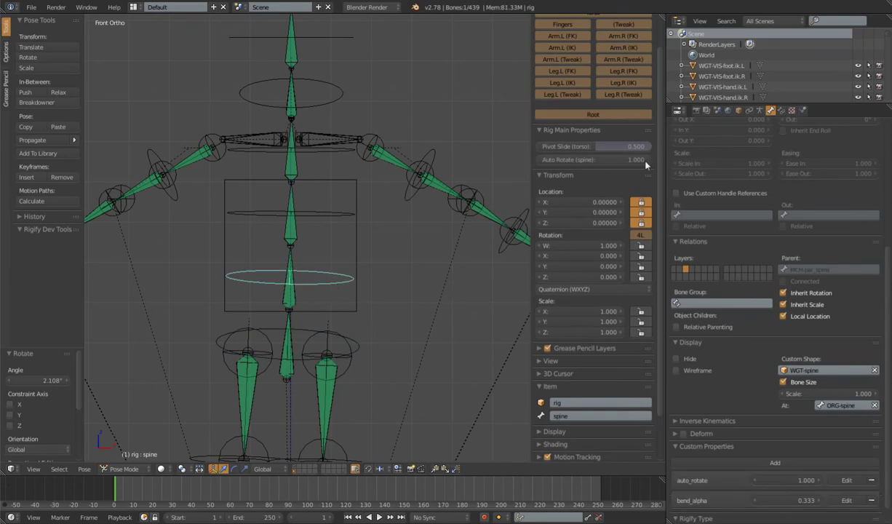
key(r)
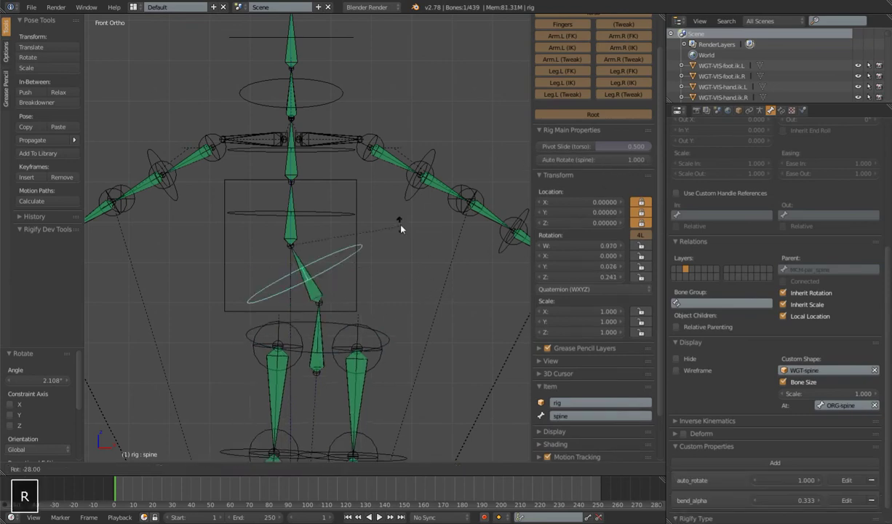
key(Escape)
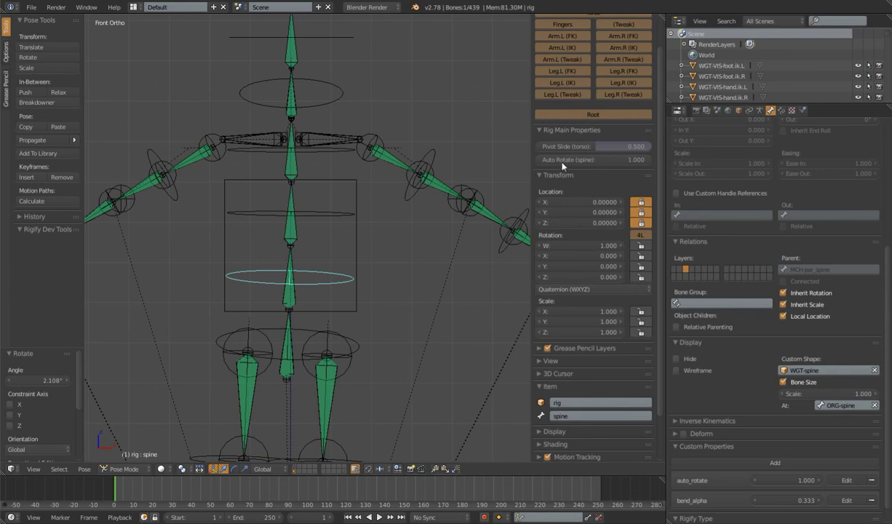
Step: Select the chest.low, chest.high and hips controls in turn to compare their Auto Rotate properties
right_click(328, 214)
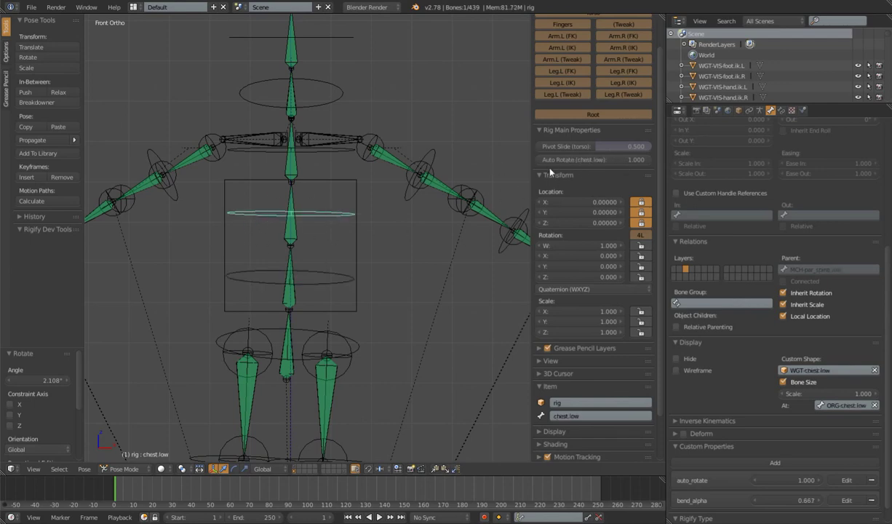
right_click(353, 150)
right_click(358, 353)
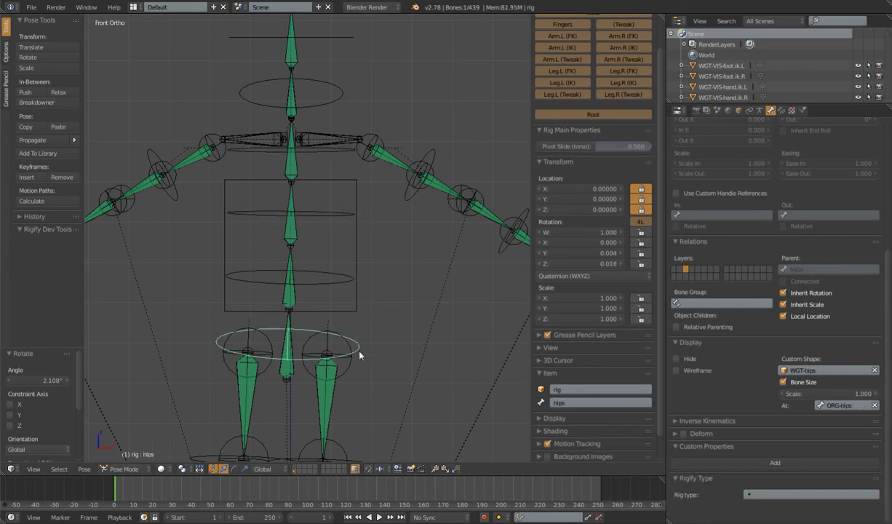
right_click(358, 151)
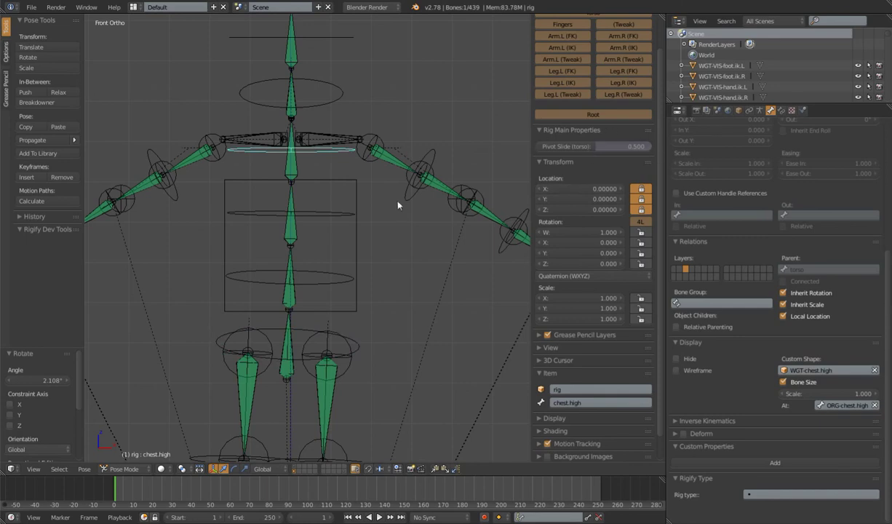
Step: Rotate the chest.high control about -10.7°, and select the spine and chest.low controls to compare their Auto Rotate properties
key(r)
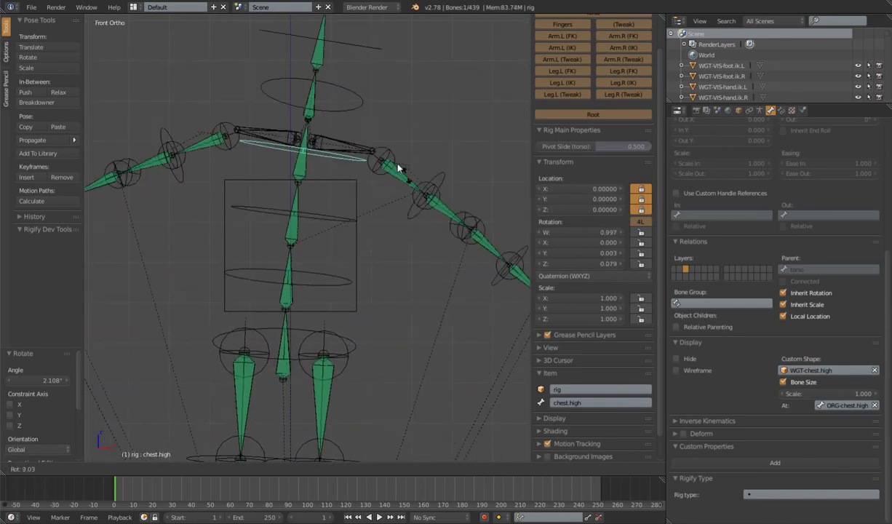
click(342, 218)
right_click(327, 275)
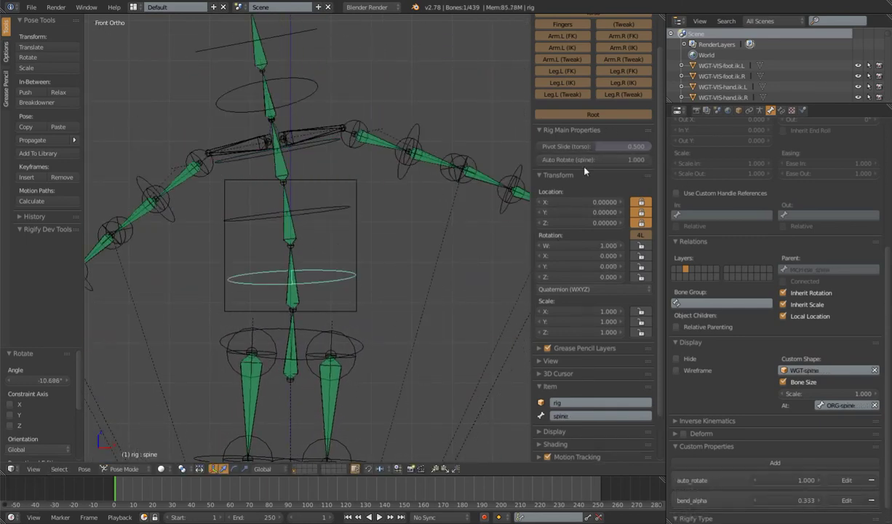
right_click(318, 198)
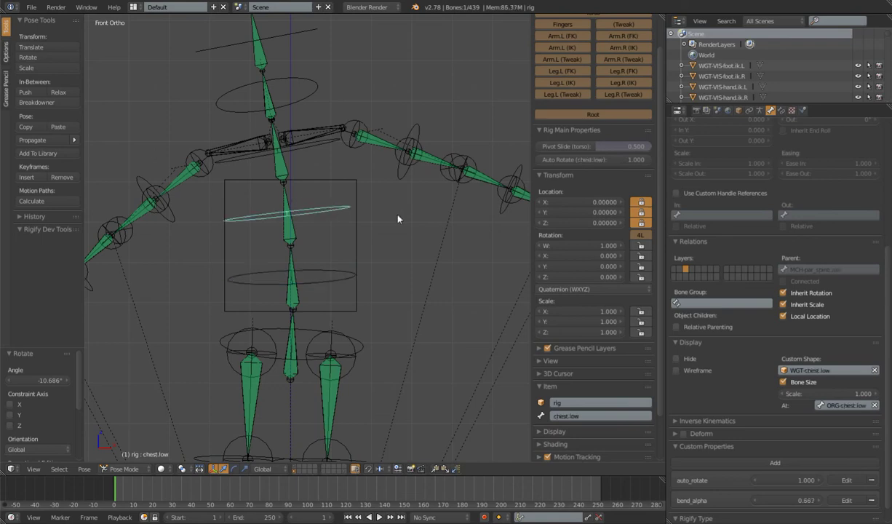
Step: Try rotating the spine control on the bent torso to see how the spine and hips respond
right_click(331, 285)
key(r)
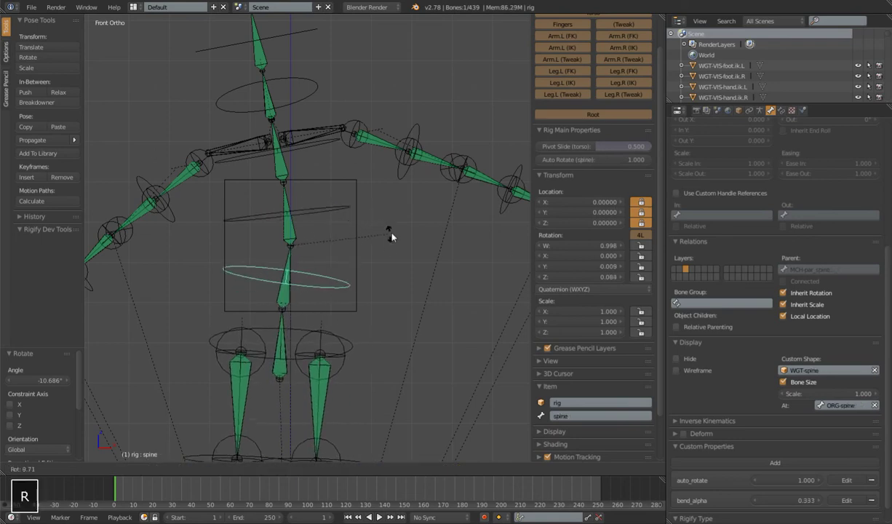
right_click(365, 207)
right_click(364, 218)
key(r)
right_click(328, 257)
right_click(318, 273)
Step: Clear the pose transforms of all the rig's bones
key(a)
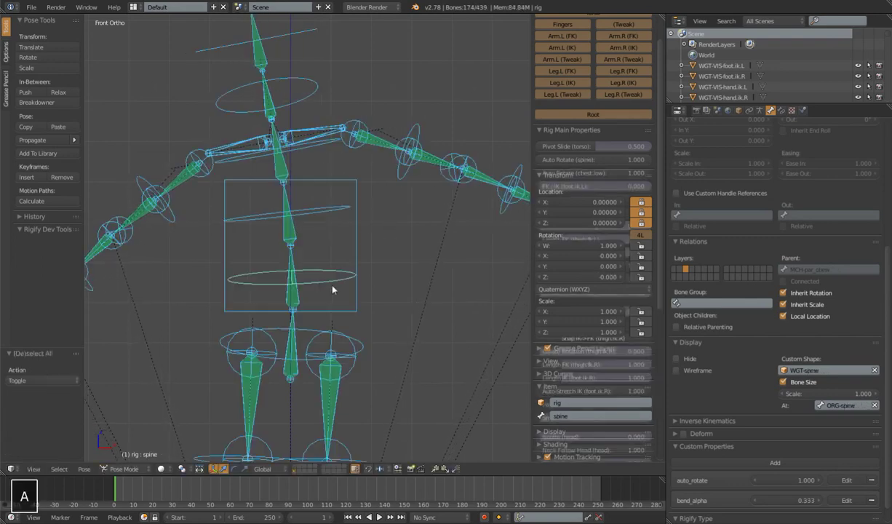
key(alt+g)
key(alt+s)
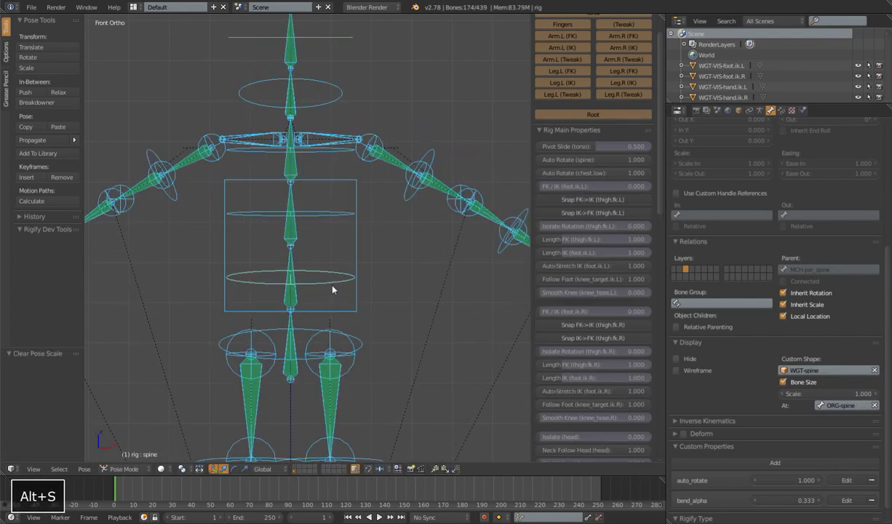
Step: Select the torso control and rotate it about 88° around the global X axis so the character lies horizontally
middle_drag(332, 290, 341, 241)
right_click(342, 242)
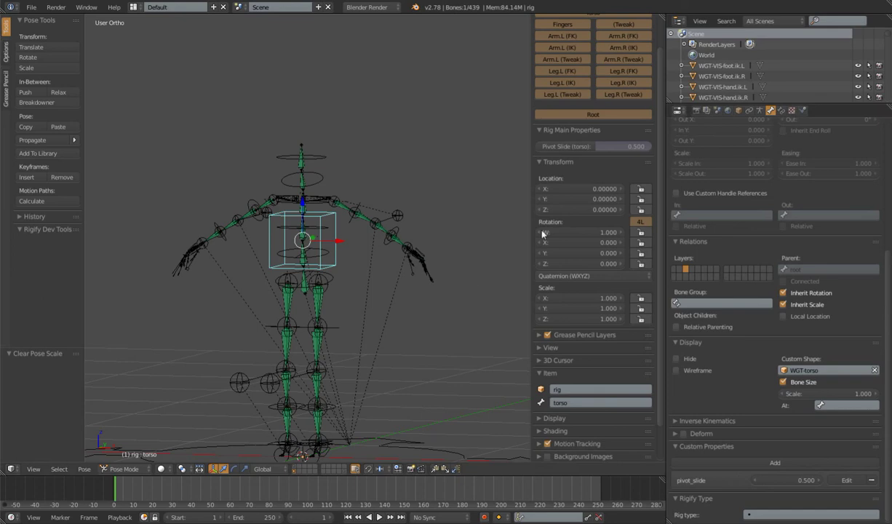
middle_drag(386, 282, 356, 303)
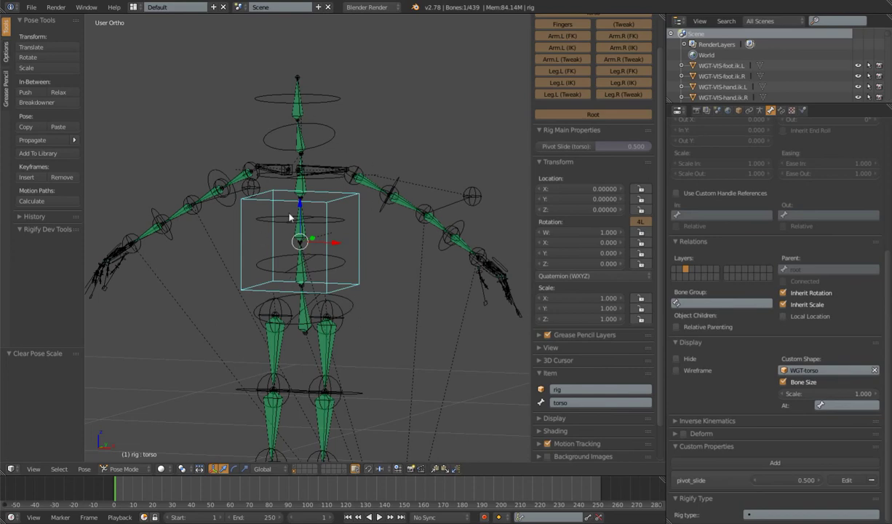
middle_drag(301, 242, 341, 300)
key(r)
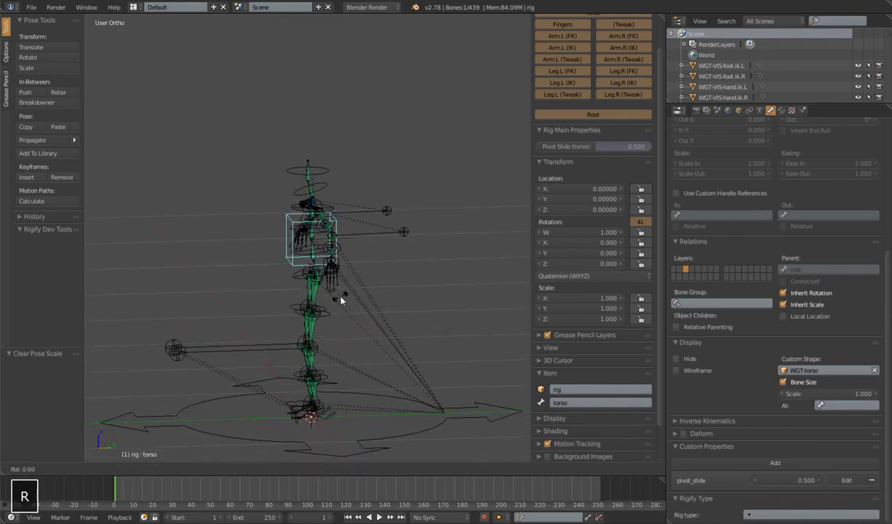
key(x)
click(289, 274)
Step: Try rotating the hips control of the horizontal character to see the lower spine and legs bend
middle_drag(290, 275, 258, 272)
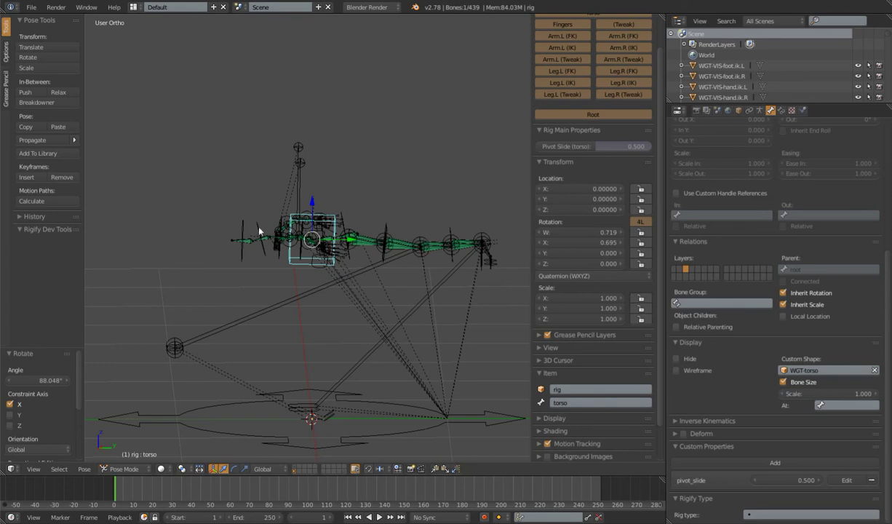
middle_drag(260, 255, 325, 259)
scroll(273, 298, up, 4)
mouse_move(271, 220)
middle_down()
mouse_move(319, 243)
mouse_move(273, 224)
middle_up()
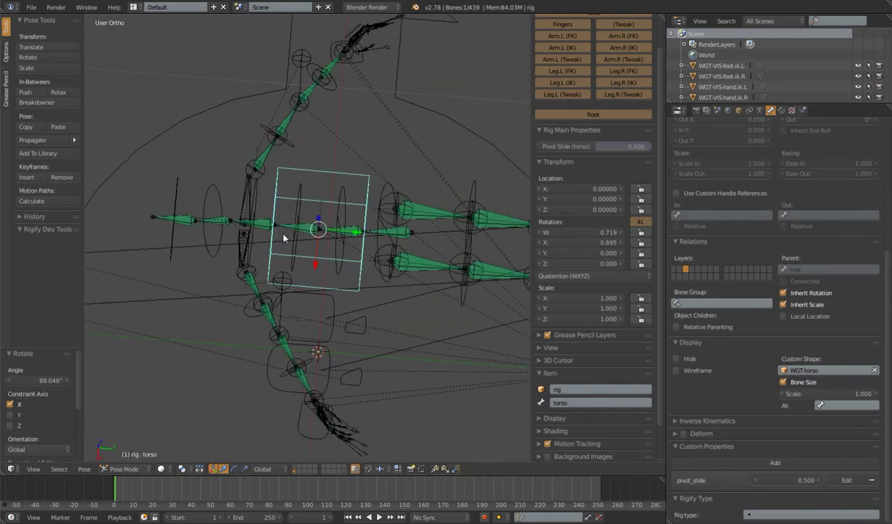
right_click(377, 228)
key(r)
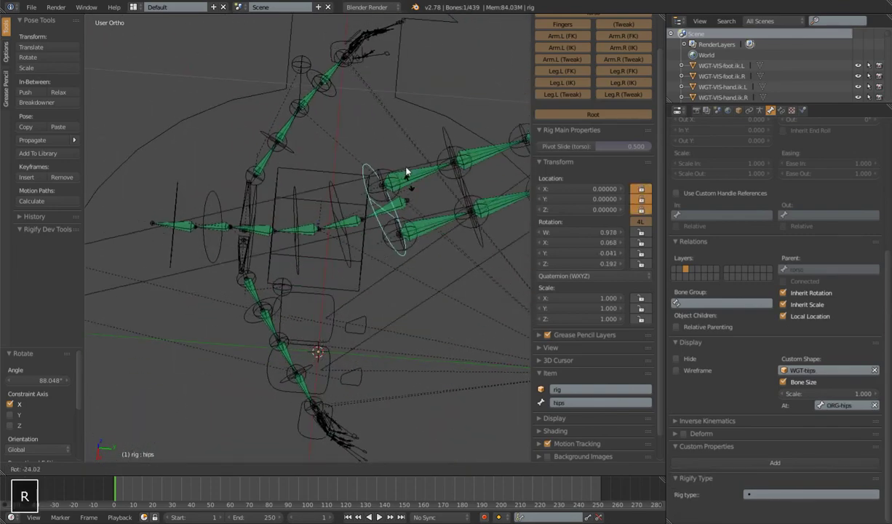
right_click(396, 247)
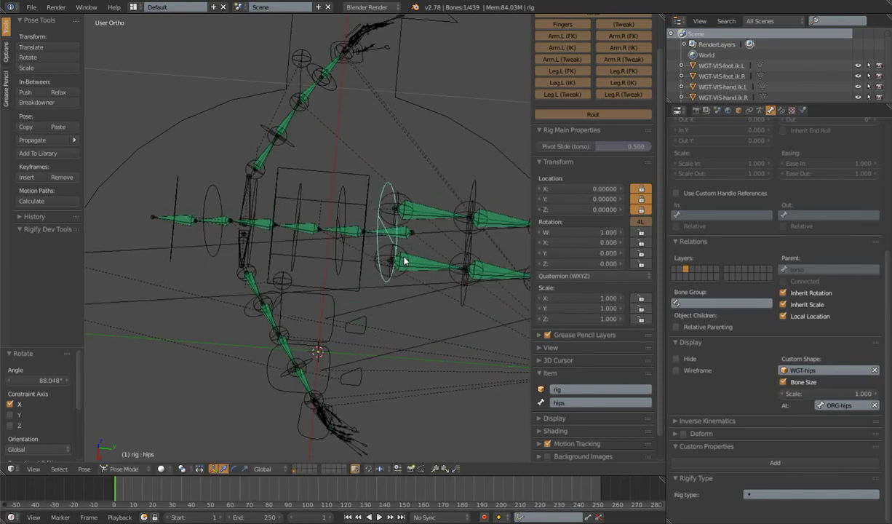
Step: Try rotating the chest.high control in both directions to see the upper body bend on the horizontal character
right_click(254, 195)
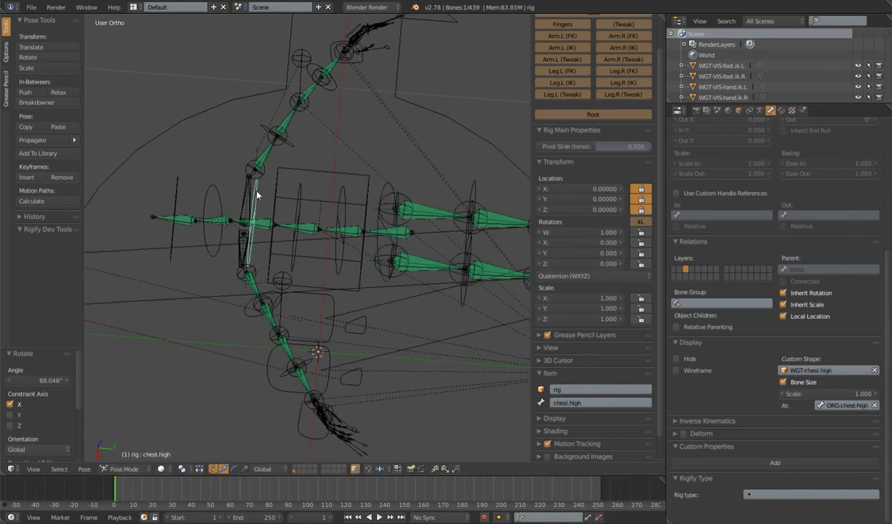
key(r)
right_click(377, 202)
key(r)
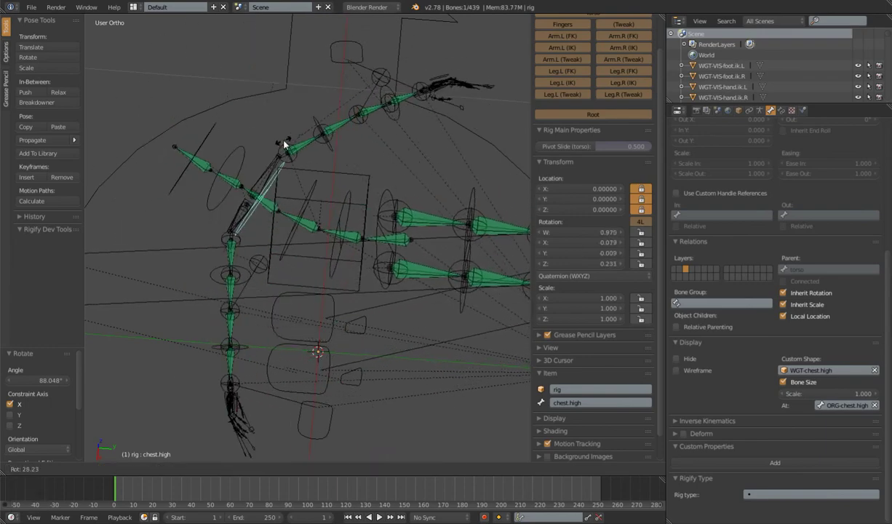
right_click(281, 218)
Step: Select every bone of the rig and reset the pose to stand the character upright
middle_drag(281, 217, 329, 264)
key(a)
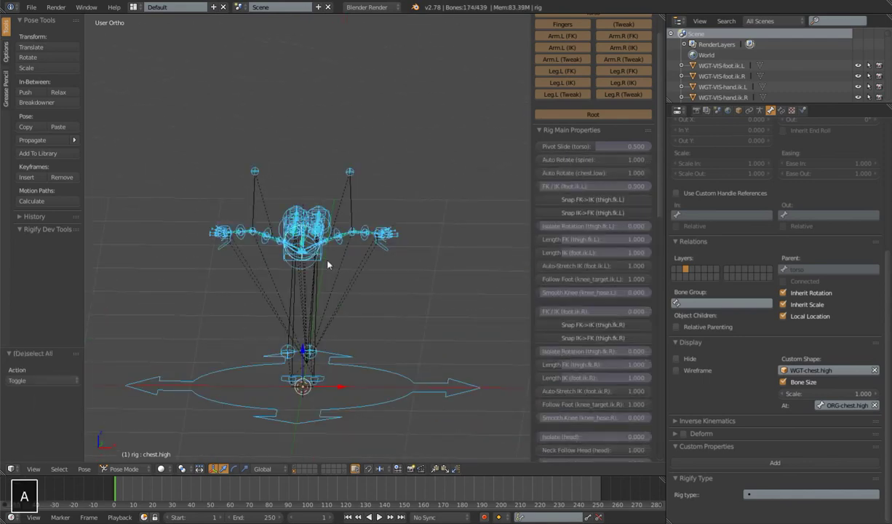
key(alt+g)
key(alt+s)
Step: Select the DEF-hips deform bone at the base of the spine to examine it within the whole rig
scroll(315, 271, up, 5)
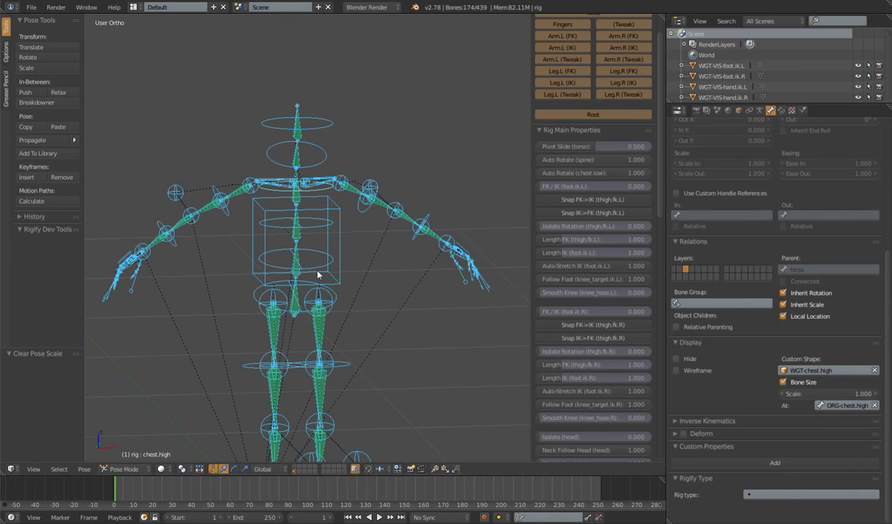
scroll(328, 239, up, 4)
right_click(304, 226)
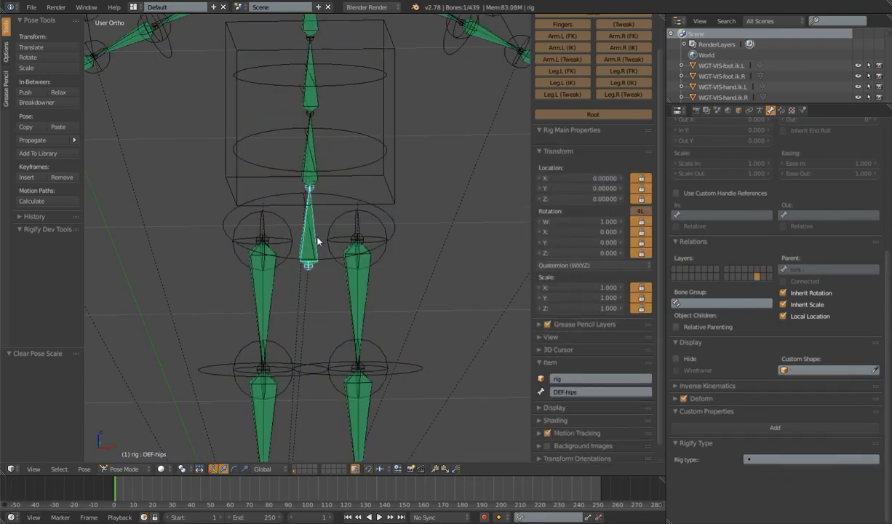
scroll(304, 227, down, 5)
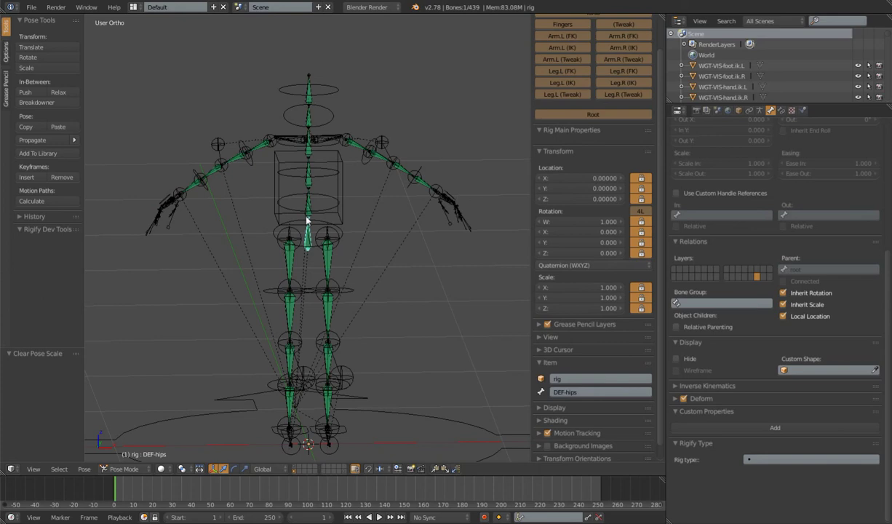
Step: Select the chest.low control and try rotating it
scroll(356, 175, up, 3)
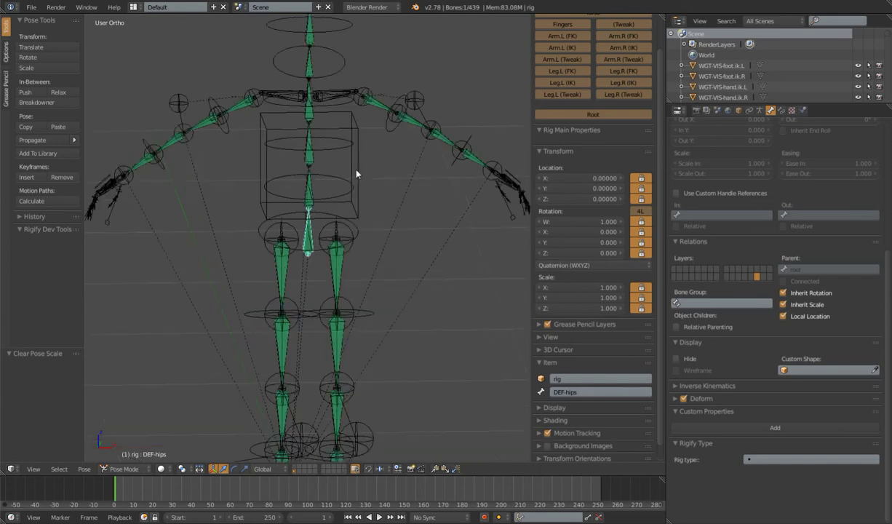
right_click(348, 132)
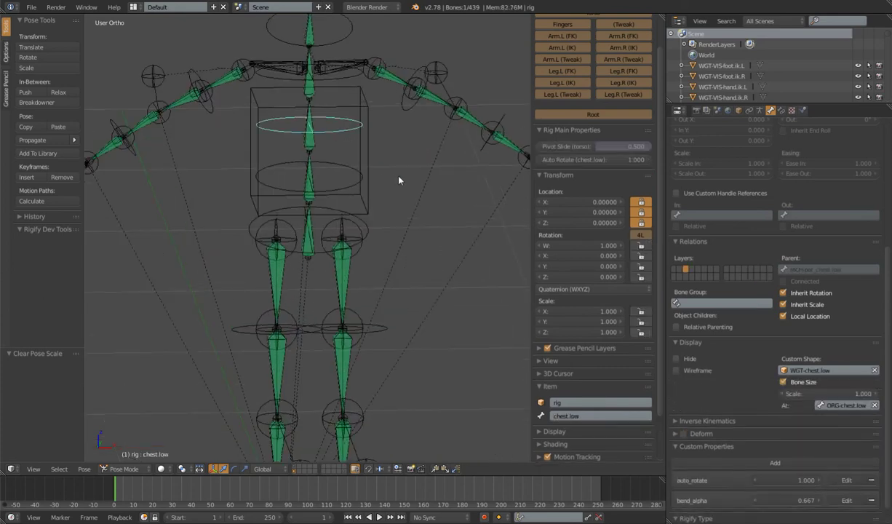
key(r)
scroll(410, 140, down, 4)
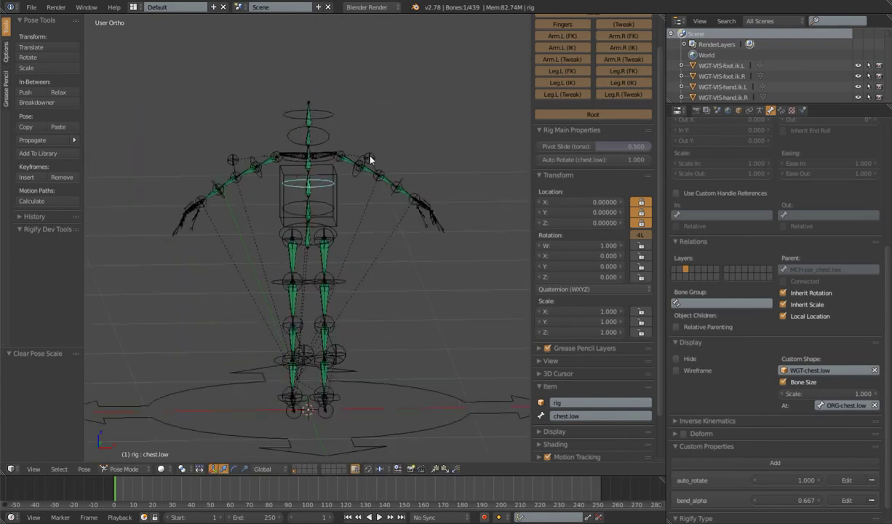
Step: Select the chest.high control, the DEF-spine bone and the DEF-hips bone in turn to examine the spine chain
scroll(363, 166, up, 3)
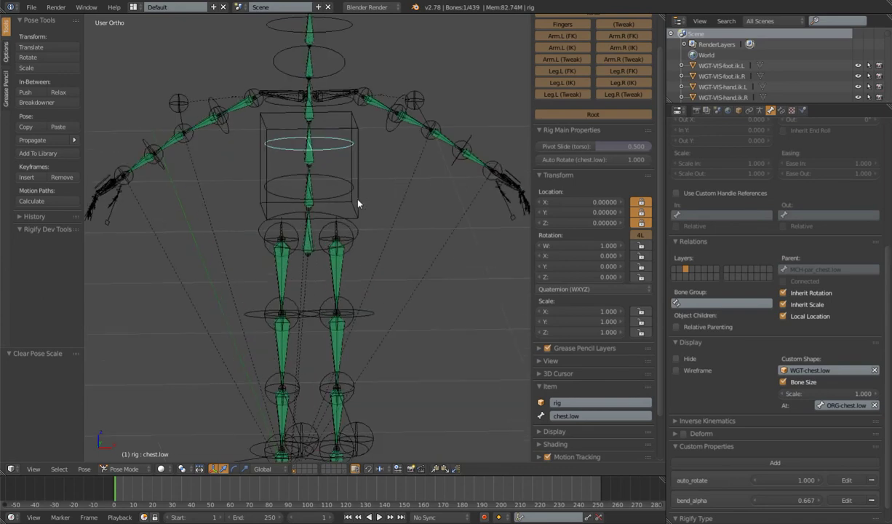
right_click(310, 107)
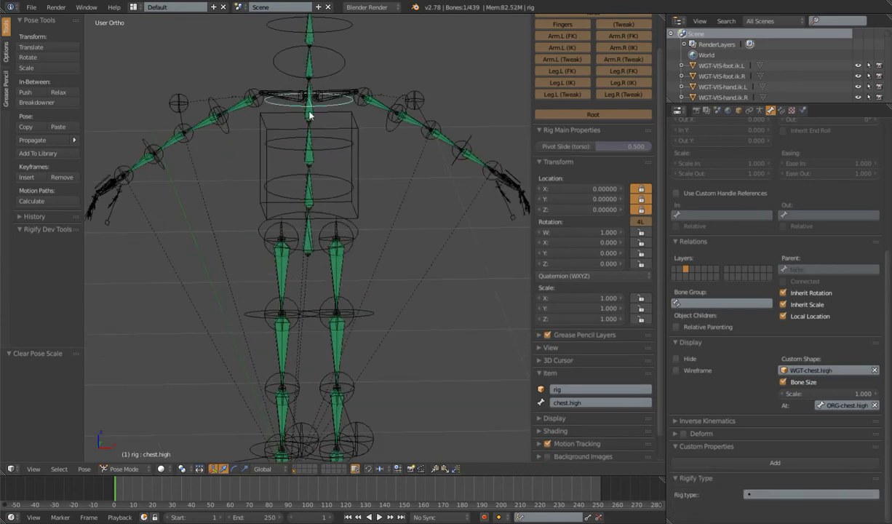
right_click(309, 110)
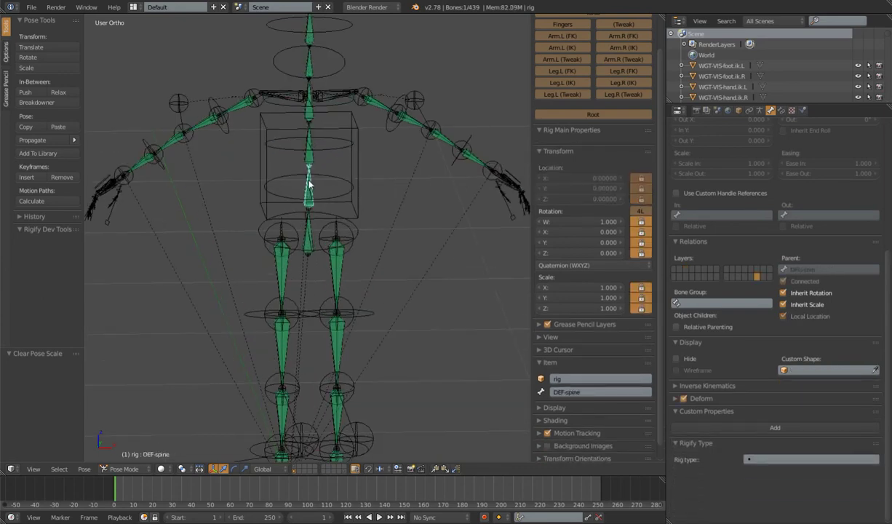
right_click(310, 233)
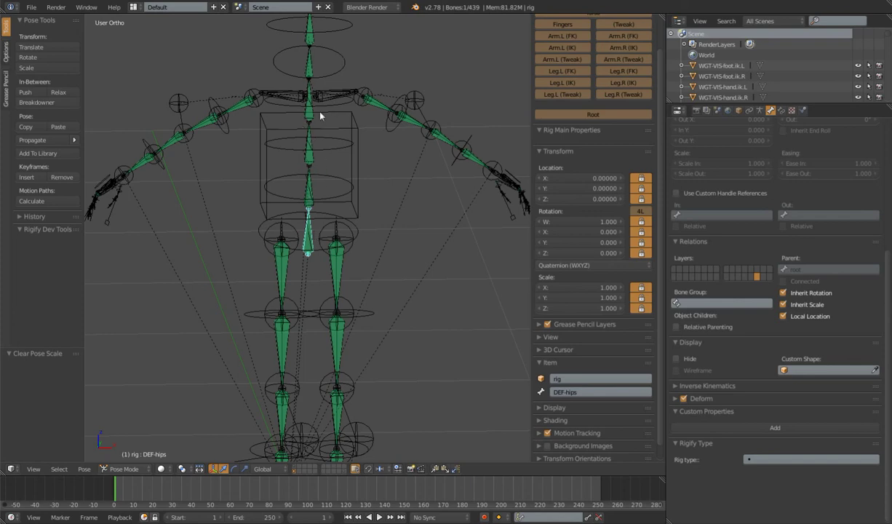
scroll(323, 223, down, 1)
scroll(323, 223, down, 2)
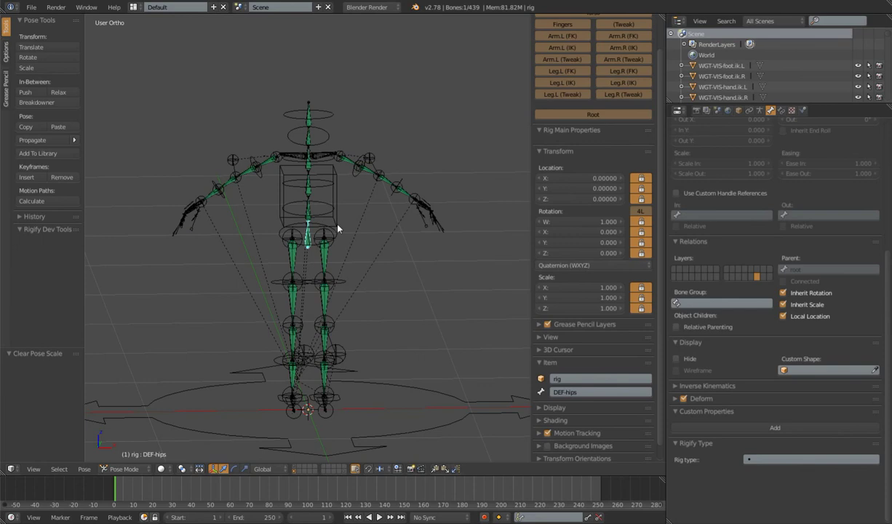